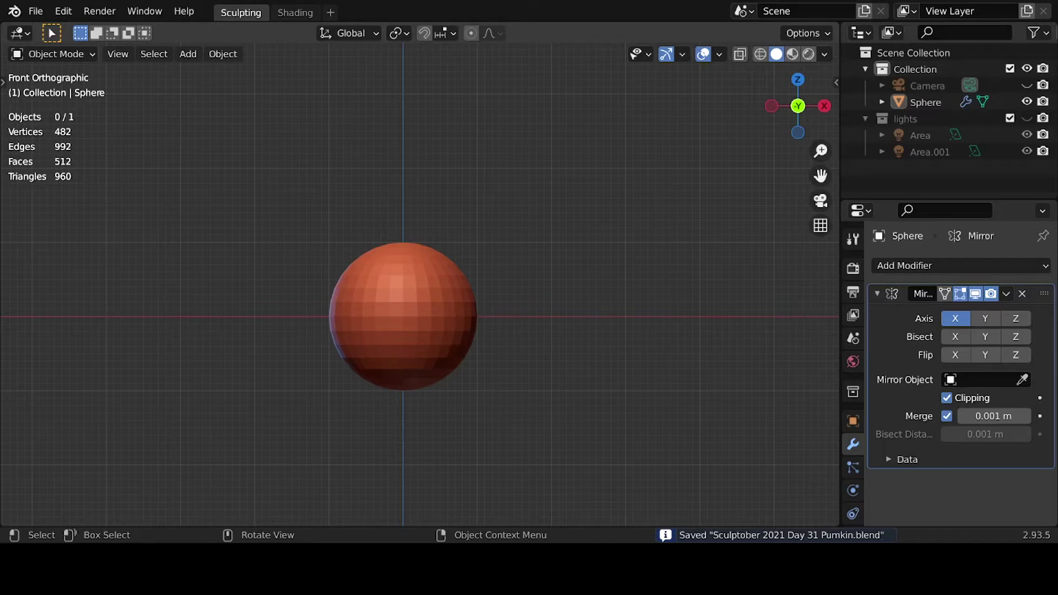
Flatten the sphere's pole by moving its vertex along Z with proportional falloff.
click(521, 328)
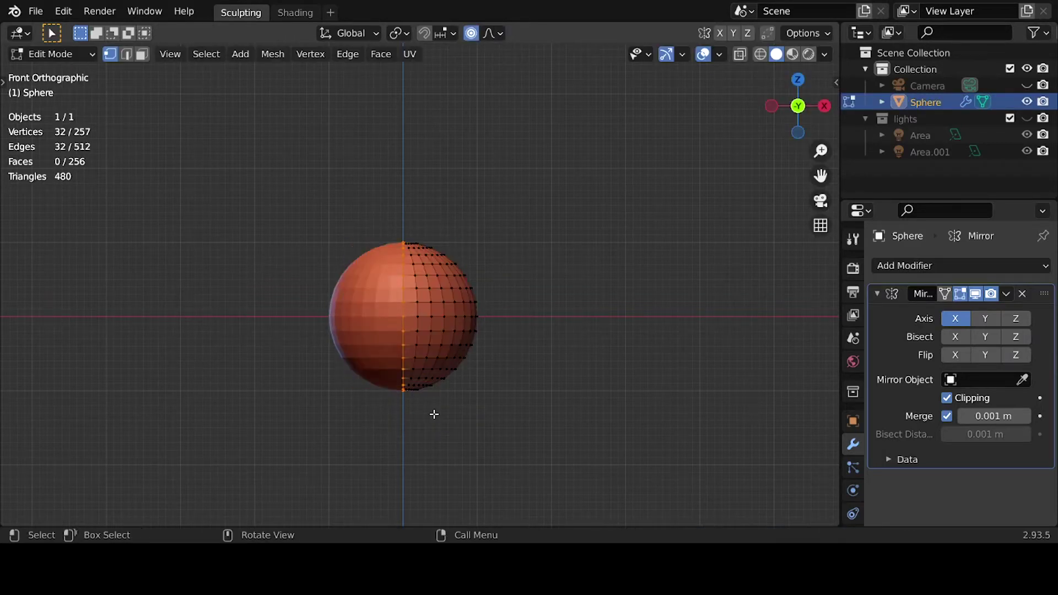
key(t)
middle_drag(413, 407, 406, 359)
click(407, 359)
key(KP_1)
key(g)
key(z)
click(408, 269)
Push the top vertex down along Z to dimple the pumpkin's top.
key(g)
key(z)
click(444, 246)
middle_drag(444, 246, 486, 323)
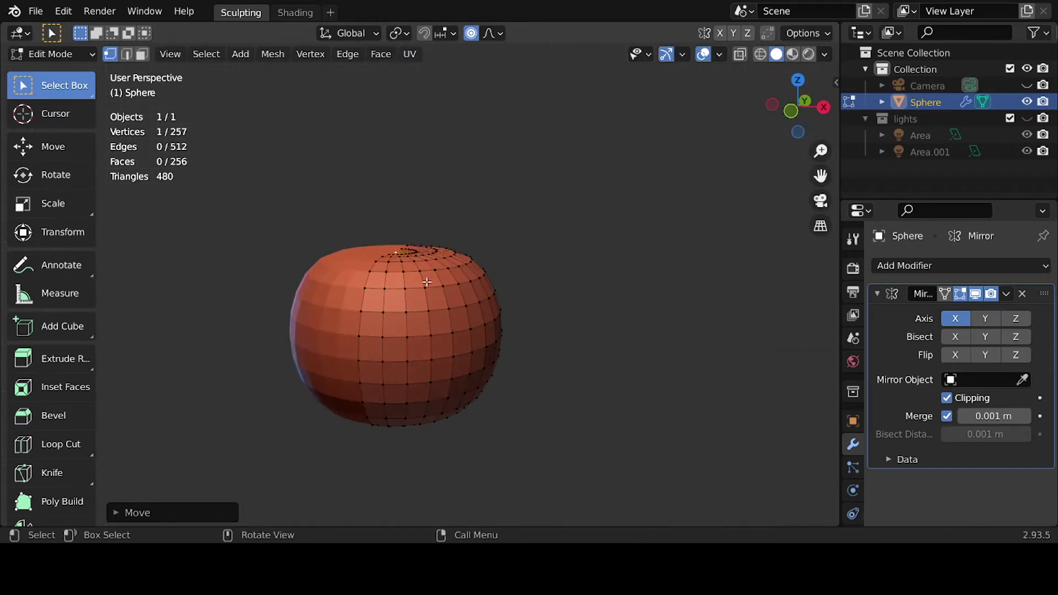
key(KP_1)
Scale the whole mesh along X and then Y to widen the pumpkin.
key(a)
key(s)
key(x)
click(561, 337)
middle_drag(561, 337, 467, 378)
key(s)
key(y)
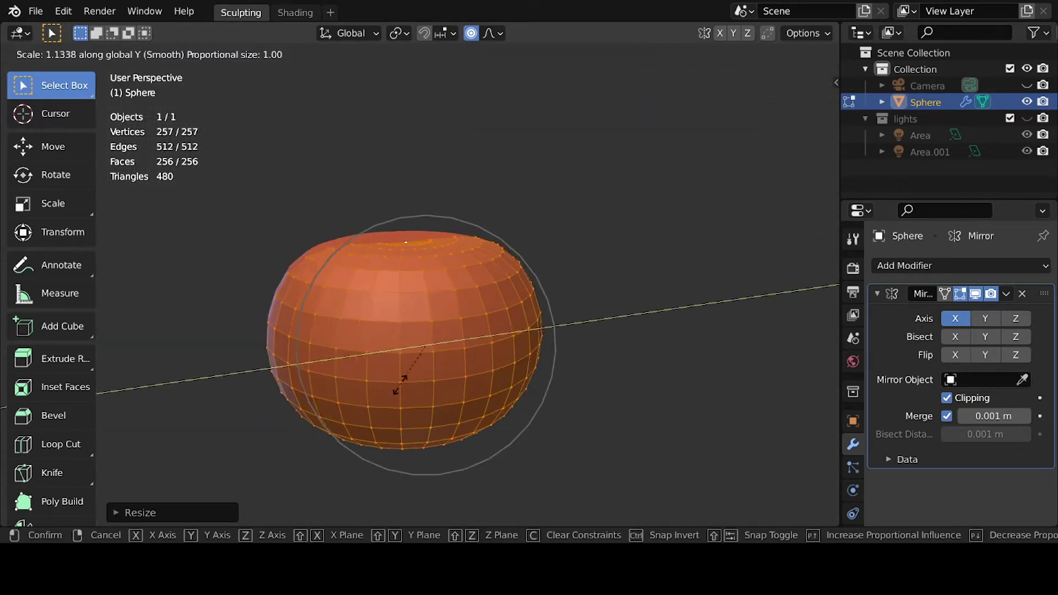
click(551, 365)
key(KP_1)
Toggle out of and back into Edit Mode and deselect all vertices.
key(Tab)
key(ctrl+Tab)
key(Tab)
key(alt+a)
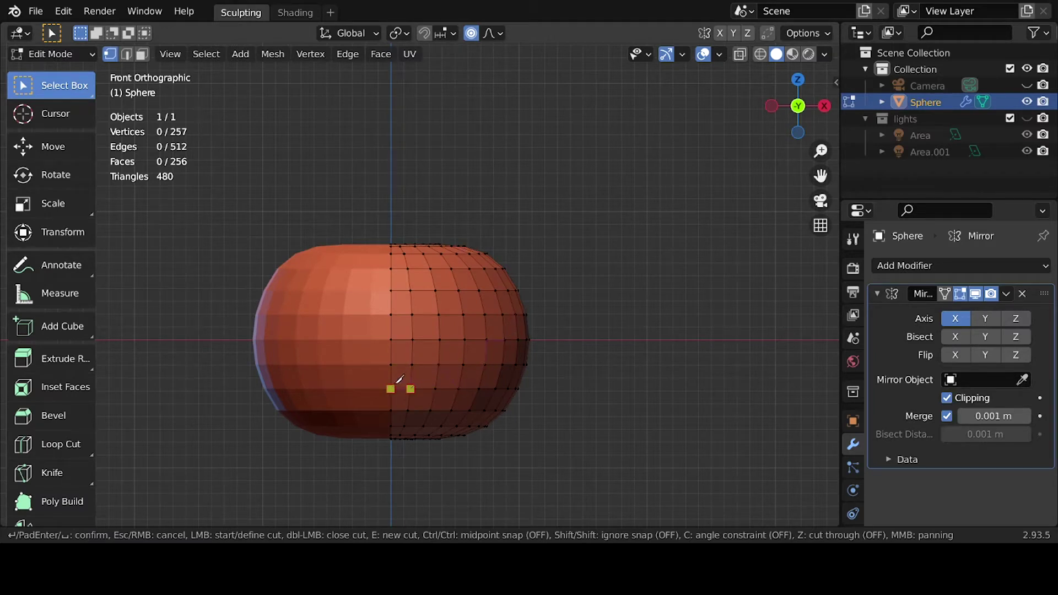
Knife-cut the mouth outline on the pumpkin's front and slide a vertex into place.
scroll(464, 343, up, 2)
click(547, 364)
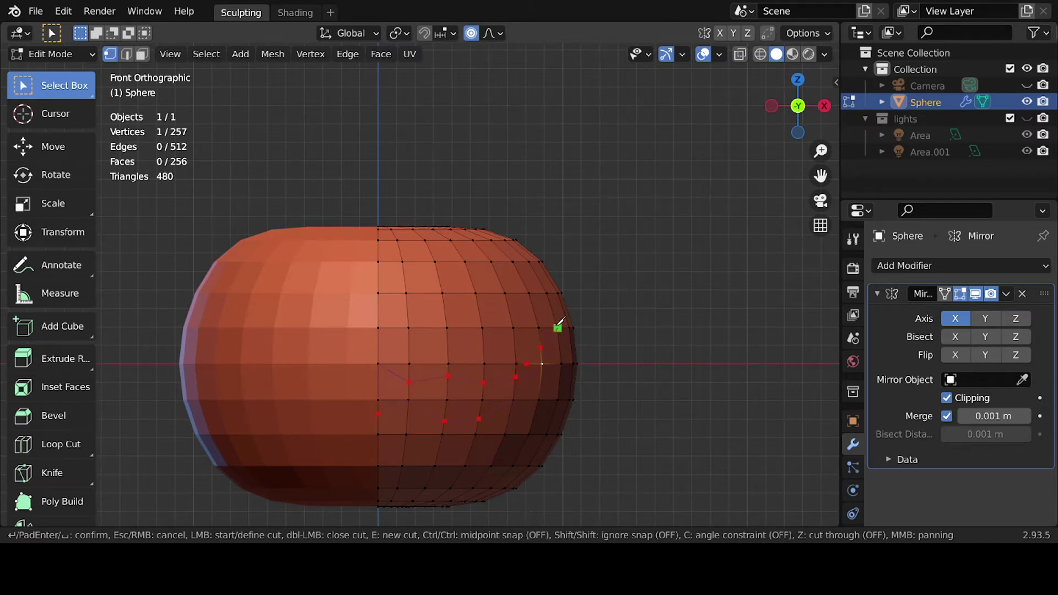
key(Return)
key(shift+v)
click(387, 410)
Merge the stray vertices and slide two more vertices to tidy the mouth outline.
scroll(405, 388, up, 3)
key(m)
click(405, 388)
middle_drag(418, 427, 338, 365)
scroll(338, 365, down, 5)
key(shift+v)
click(378, 366)
key(shift+v)
key(3)
click(456, 372)
Reposition a vertex inside the mouth outline.
middle_drag(524, 373, 520, 351)
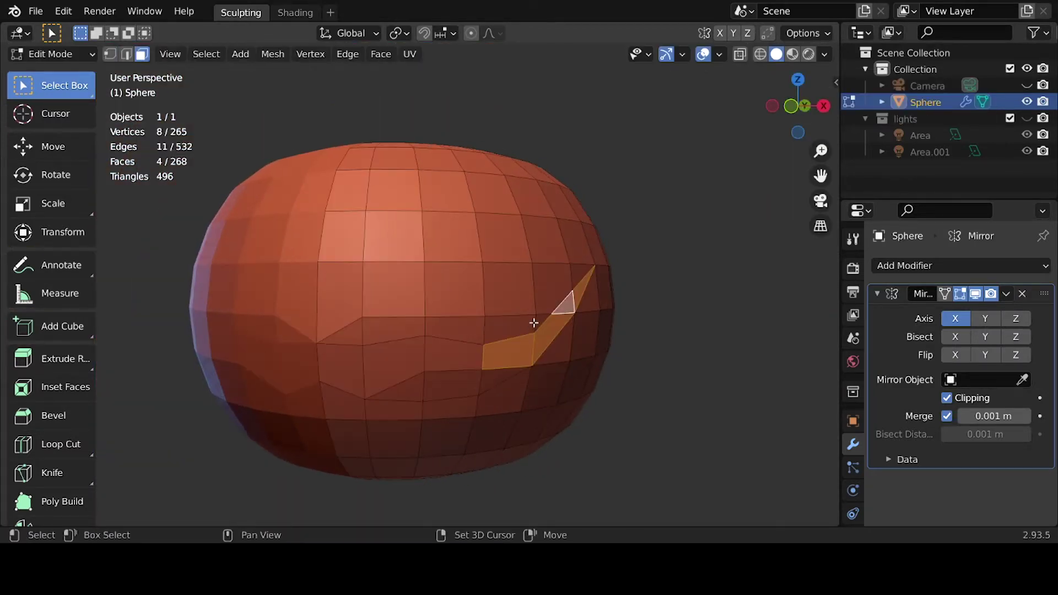
click(496, 325)
key(1)
key(g)
click(498, 322)
mouse_move(498, 322)
middle_down()
mouse_move(365, 324)
mouse_move(386, 324)
middle_up()
Select faces inside the mouth and delete them, then undo the deletion.
key(3)
click(408, 324)
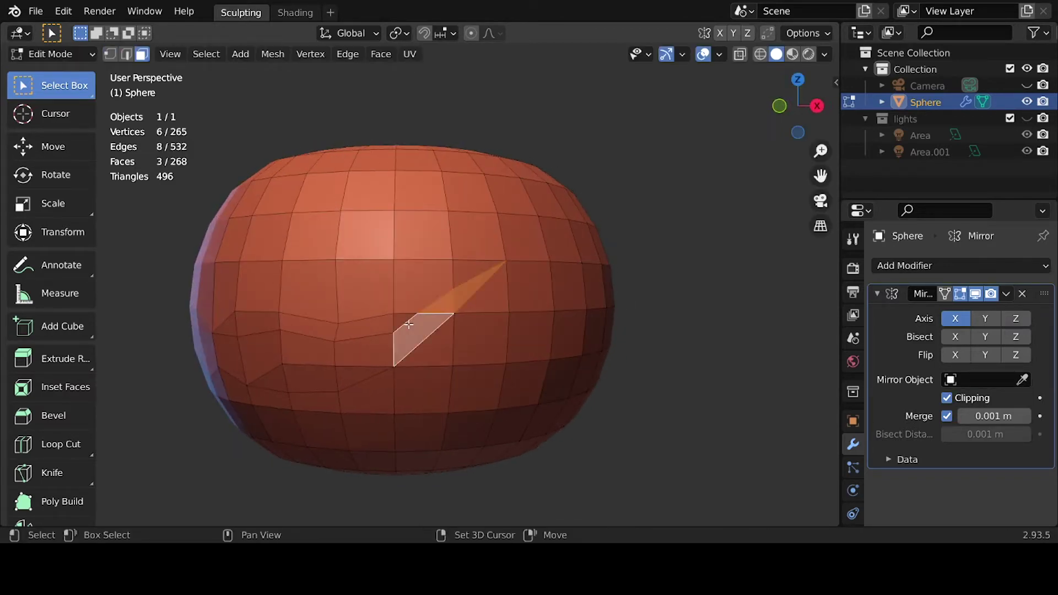
shift+click(319, 372)
key(x)
click(373, 371)
mouse_move(350, 351)
middle_down()
mouse_move(397, 349)
mouse_move(425, 365)
mouse_move(406, 371)
mouse_move(485, 340)
mouse_move(354, 390)
middle_up()
key(ctrl+z)
Delete the mouth faces to open the slit and slide a mouth-edge vertex.
key(x)
click(416, 364)
key(x)
click(485, 366)
key(1)
click(351, 403)
key(shift+v)
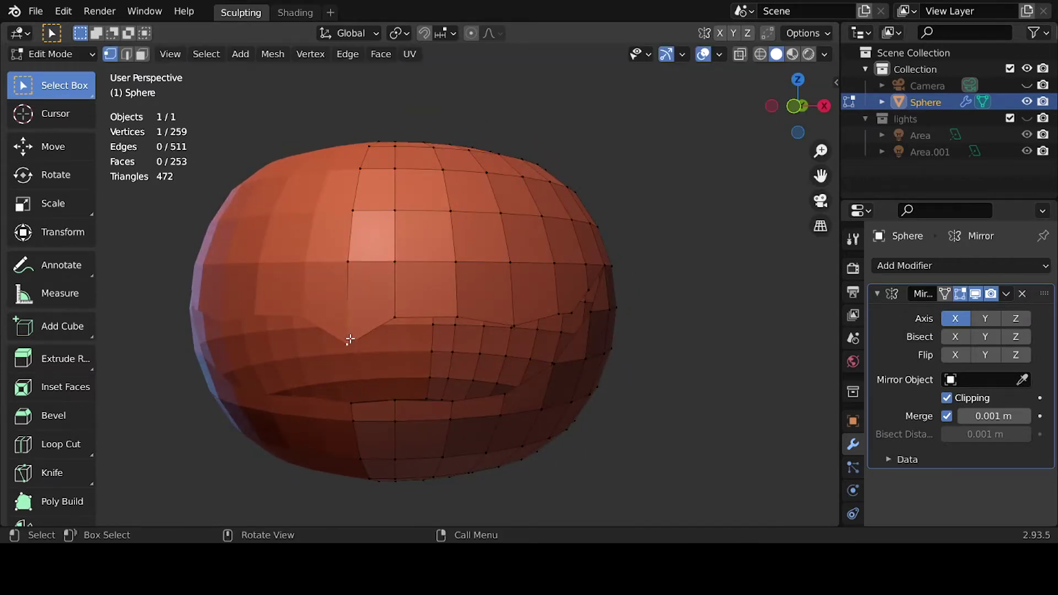
Lower a mouth vertex and add an edge loop across the mouth.
key(g)
click(555, 326)
key(ctrl+r)
click(478, 393)
key(g)
click(485, 348)
Adjust a mouth vertex and confirm a knife cut near the eye area.
middle_drag(484, 348, 381, 292)
key(g)
click(406, 326)
key(g)
right_click(406, 329)
mouse_move(410, 344)
middle_down()
mouse_move(402, 366)
mouse_move(383, 332)
middle_up()
key(Return)
Slide the new edge and reposition vertices to refine the mouth outline.
key(g)
key(g)
click(450, 360)
mouse_move(448, 373)
middle_down()
mouse_move(564, 338)
mouse_move(455, 319)
mouse_move(464, 362)
mouse_move(502, 353)
mouse_move(441, 330)
mouse_move(440, 311)
middle_up()
key(g)
click(449, 350)
scroll(472, 366, down, 3)
Knife-cut an eye-shaped outline above the mouth.
key(k)
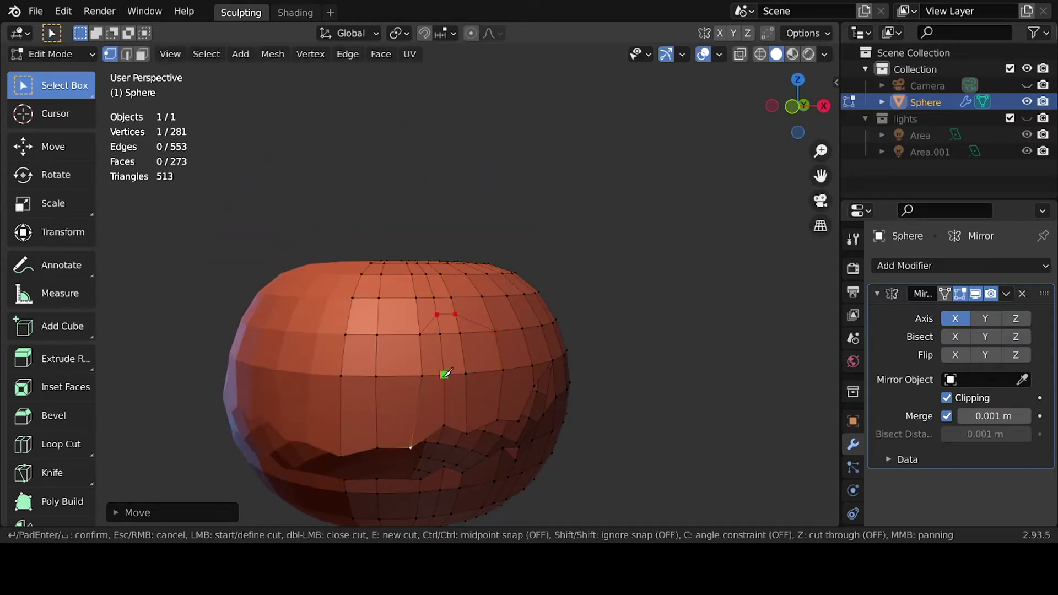
key(Escape)
middle_drag(421, 329, 446, 325)
key(ctrl+l)
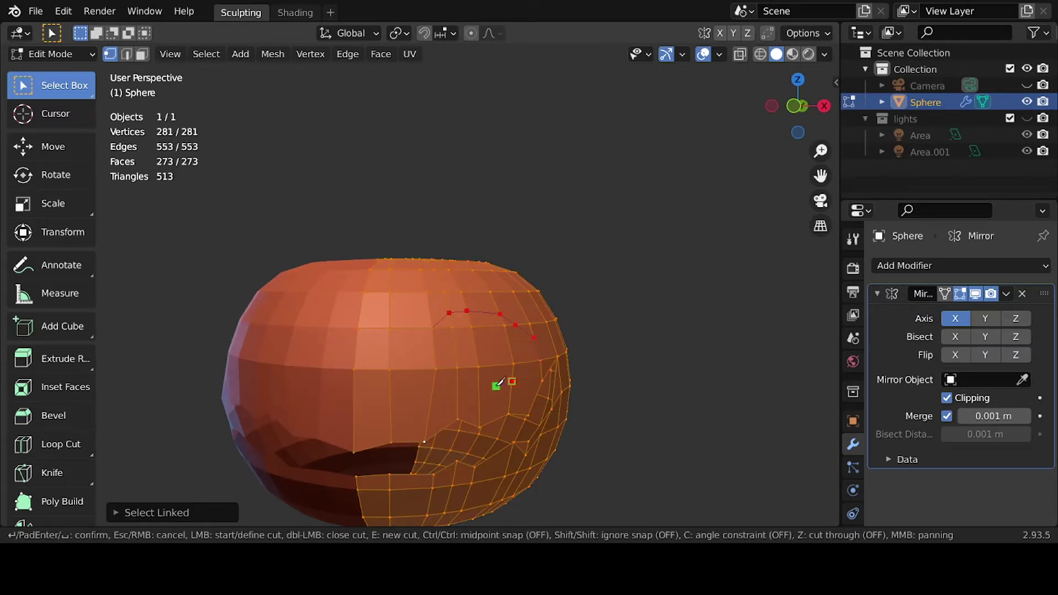
key(Return)
Delete the faces inside the eye outline to open the eye hole.
key(3)
click(450, 355)
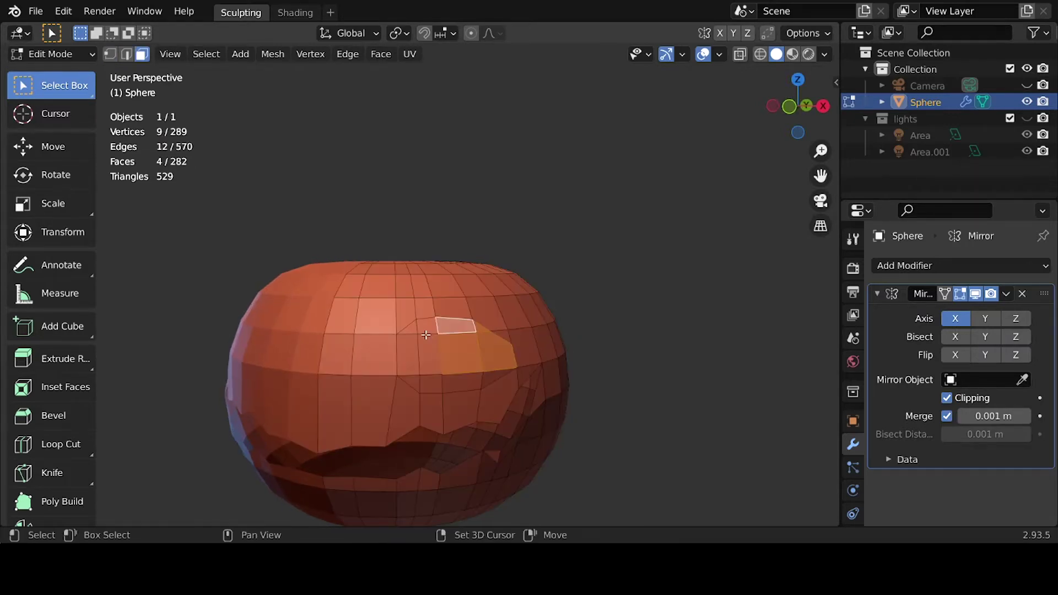
key(x)
click(484, 370)
middle_drag(501, 338, 443, 348)
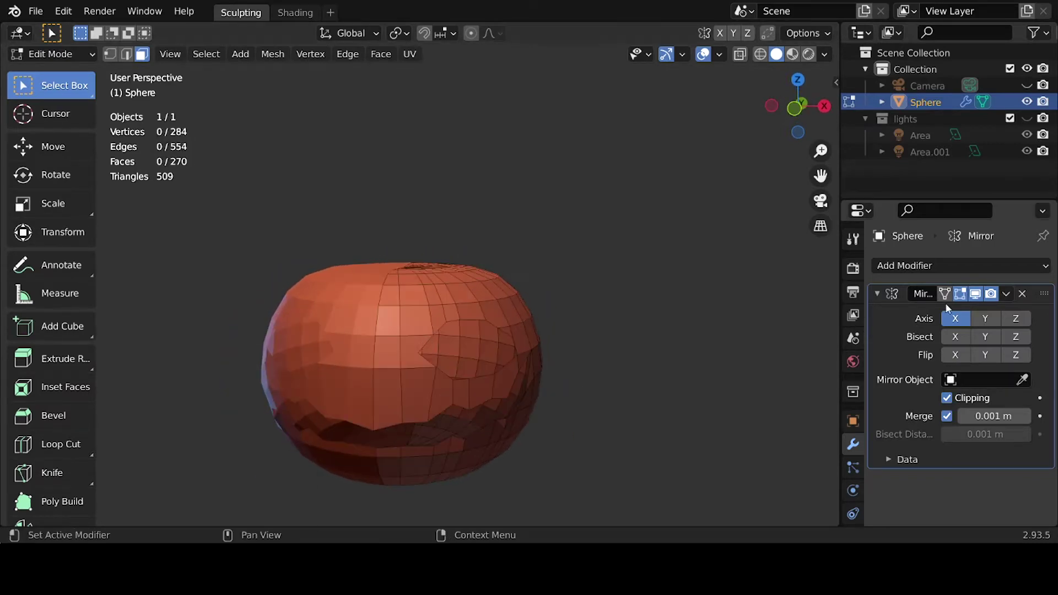
key(Tab)
click(1007, 294)
Apply the Mirror modifier and add a Solidify modifier with 0.13 m thickness.
click(929, 310)
click(962, 265)
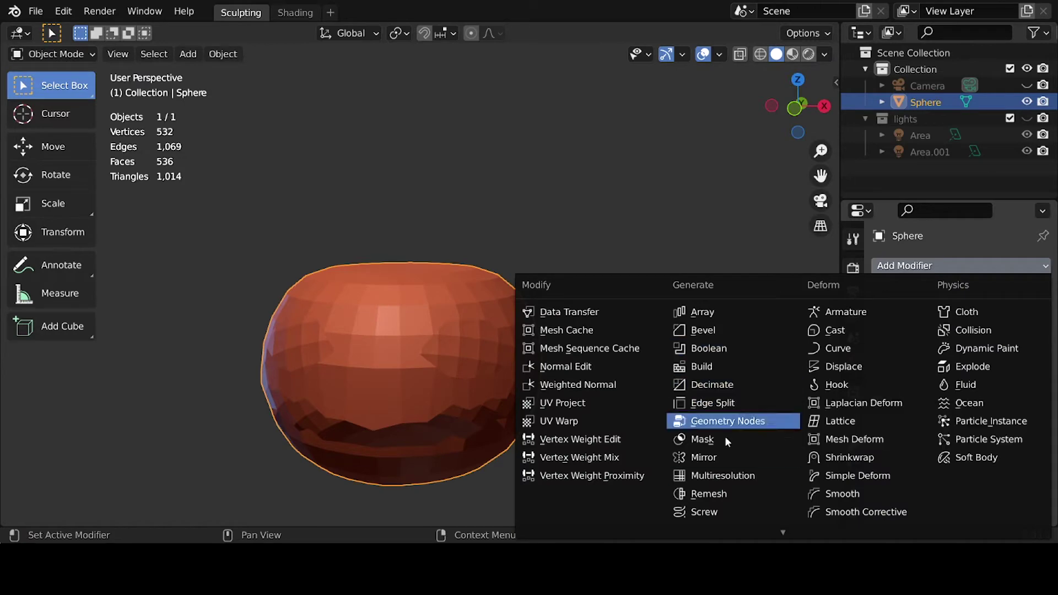
scroll(727, 441, down, 2)
click(710, 503)
drag(985, 339, 1008, 339)
middle_drag(614, 331, 732, 314)
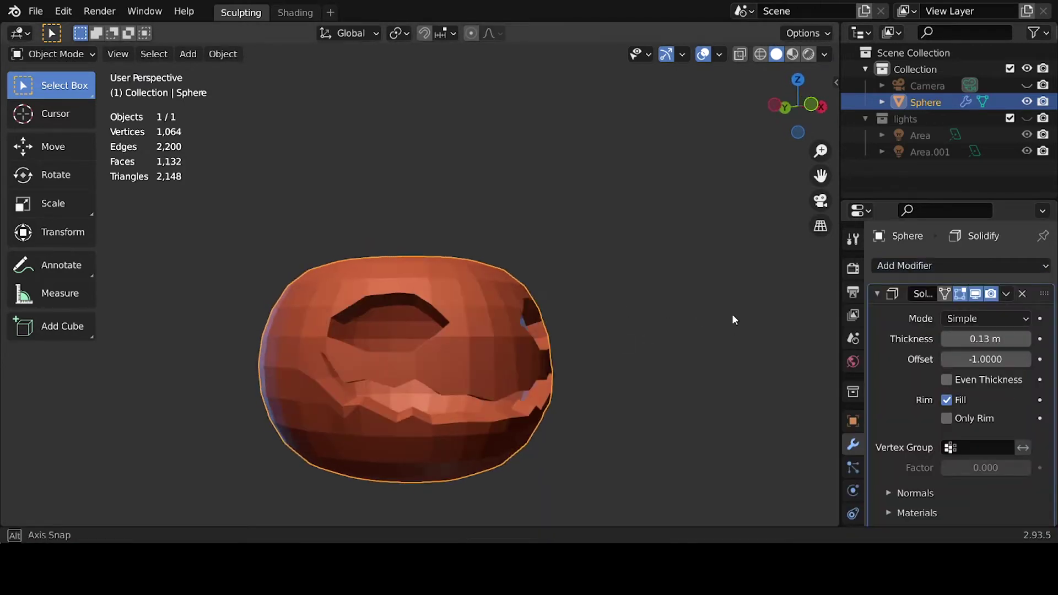
Reshape a grin corner by moving a mouth vertex with proportional editing.
key(Tab)
middle_drag(432, 430, 481, 358)
shift+click(512, 402)
key(f)
key(KP_1)
key(o)
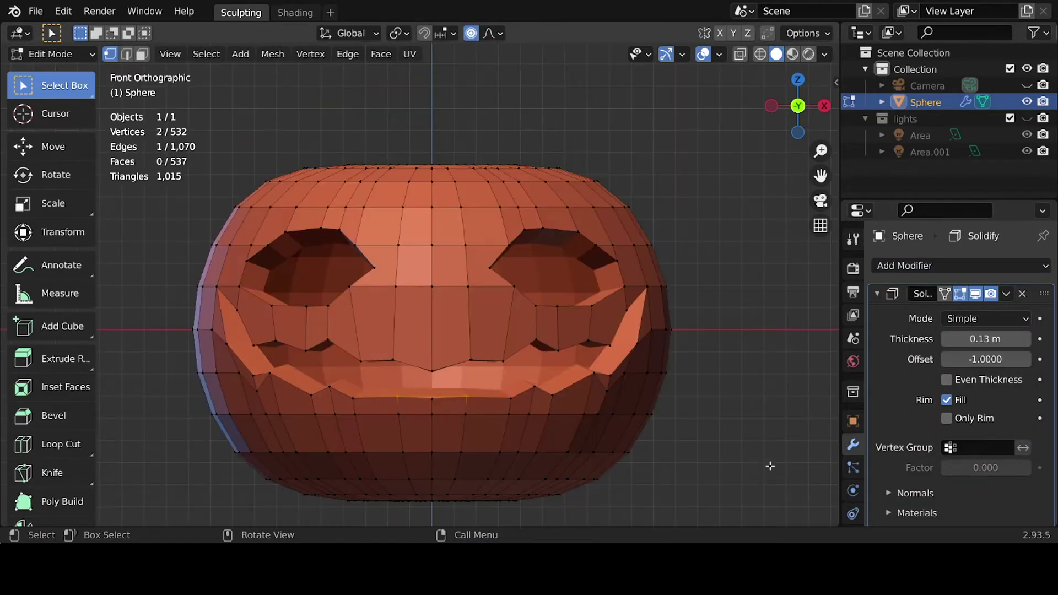
key(g)
click(440, 428)
Switch to Sculpt Mode and voxel-remesh the pumpkin with an adjusted voxel size.
key(ctrl+Tab)
click(531, 354)
middle_drag(540, 342, 585, 327)
key(ctrl+Tab)
key(ctrl+r)
key(shift+r)
click(609, 346)
Undo the remesh and select a vertex at the grin's corner.
key(ctrl+r)
key(ctrl+z)
key(ctrl+z)
key(ctrl+z)
key(ctrl+z)
key(ctrl+shift+z)
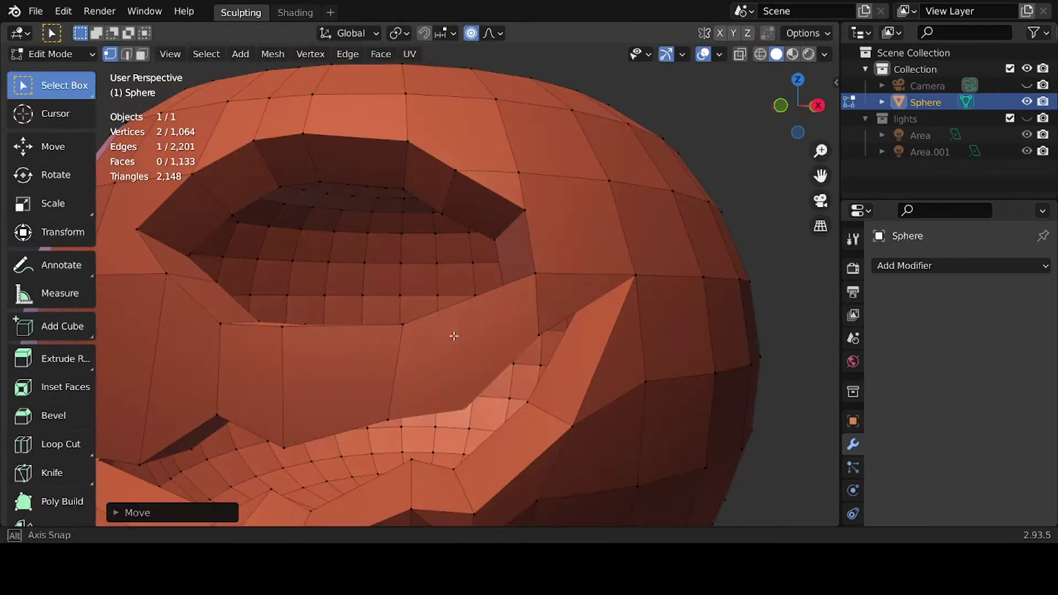
key(ctrl+z)
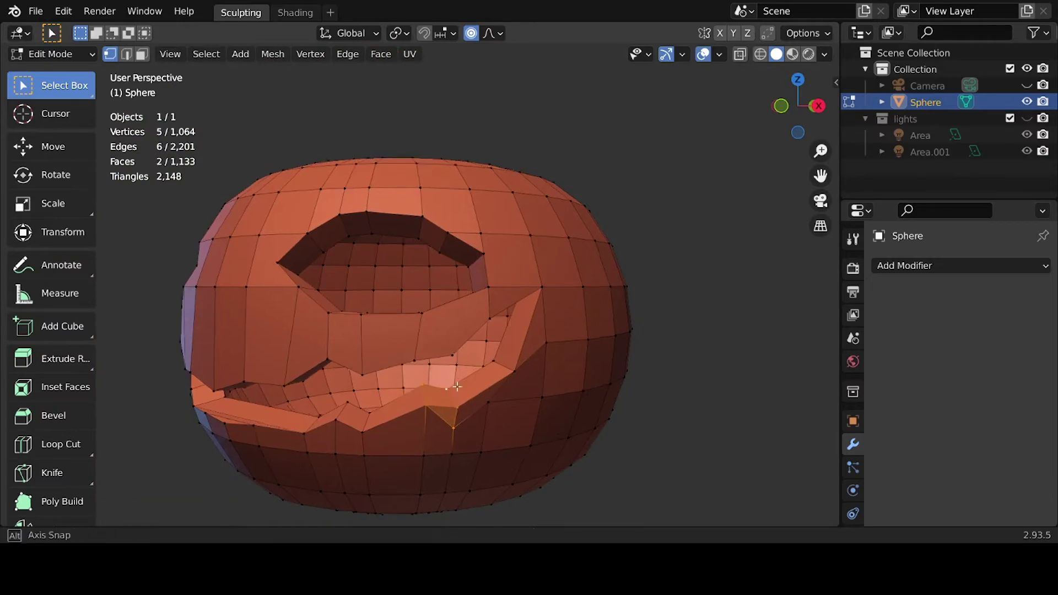
scroll(450, 386, up, 5)
middle_drag(558, 301, 639, 346)
key(g)
click(426, 407)
key(Tab)
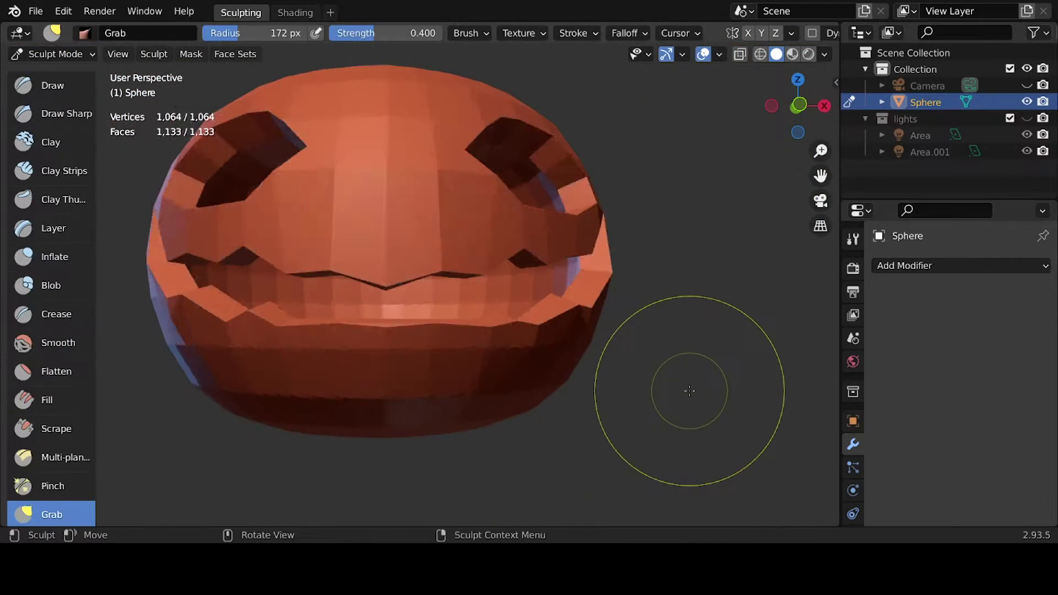
Remesh the pumpkin at a smaller voxel size and save the file.
key(r)
click(601, 358)
key(ctrl+r)
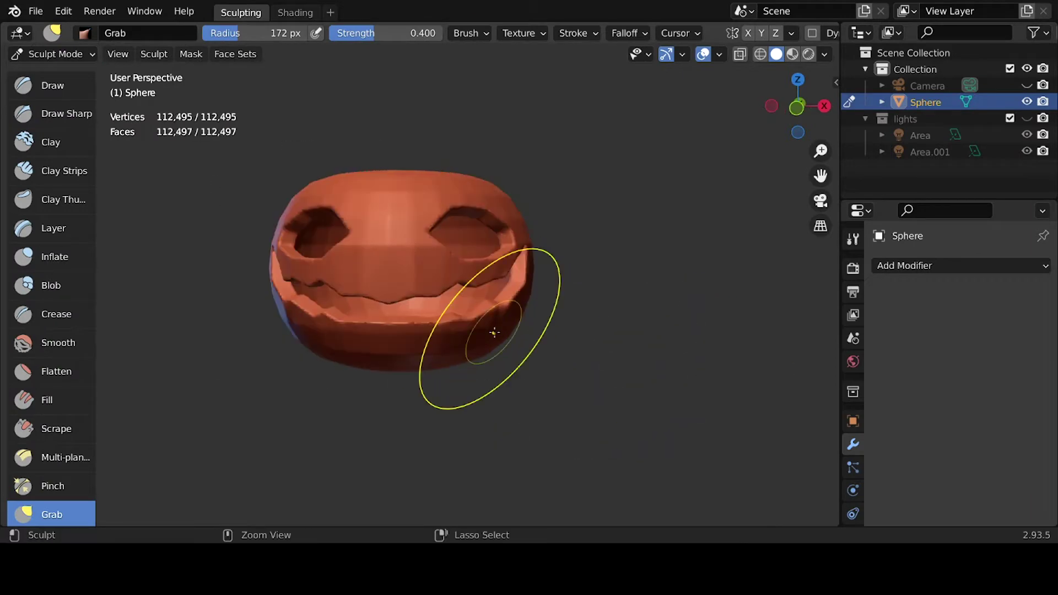
key(ctrl+s)
With a 65 px Grab brush, pull the upper mouth edge into waves.
middle_drag(255, 331, 276, 314)
key(f)
click(280, 306)
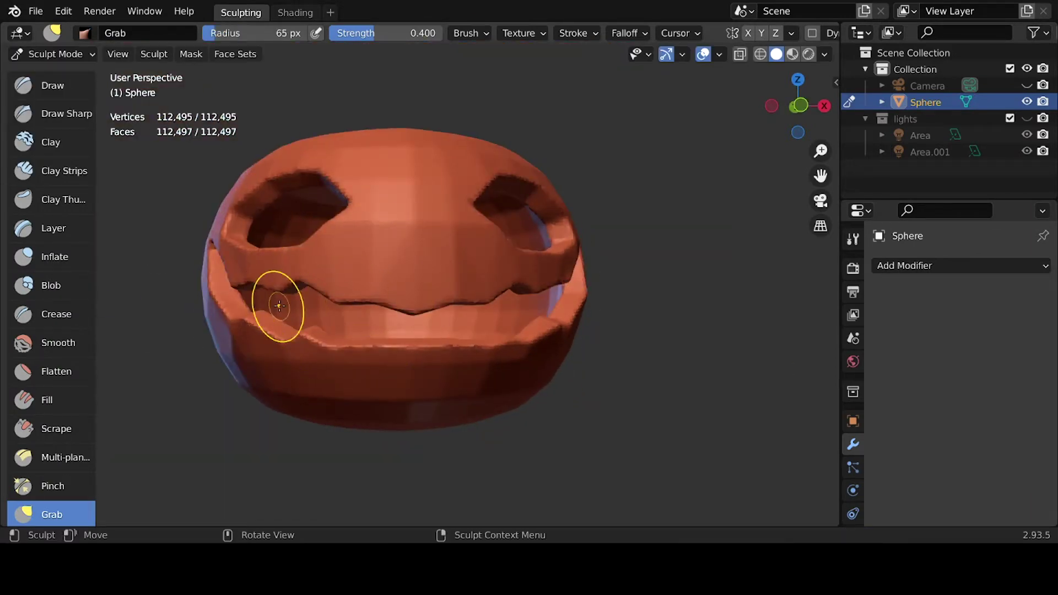
mouse_move(354, 318)
middle_down()
mouse_move(366, 259)
mouse_move(419, 286)
middle_up()
drag(419, 287, 440, 295)
middle_drag(439, 295, 468, 288)
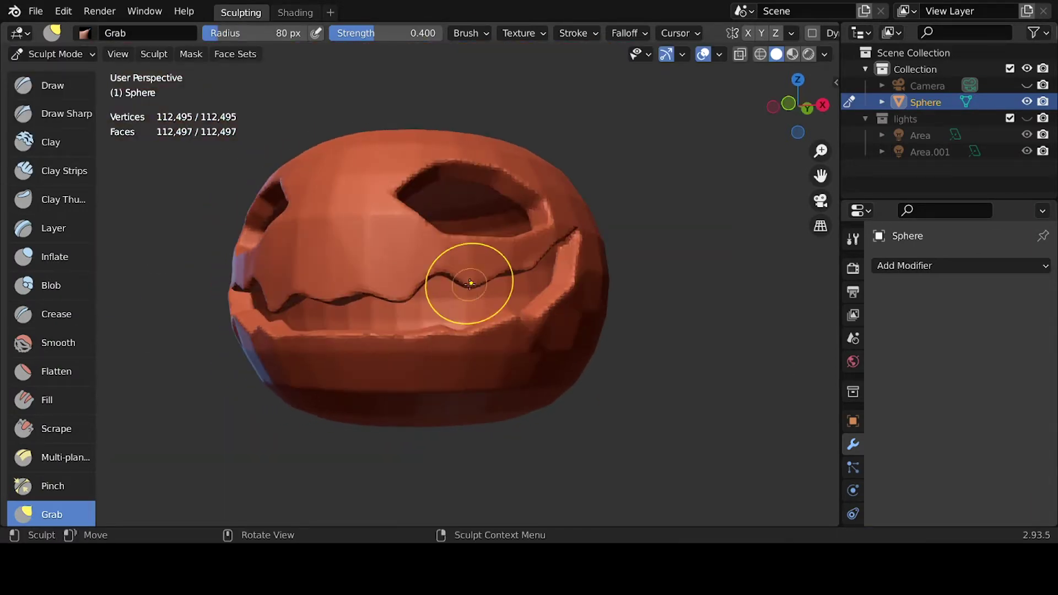
drag(468, 288, 509, 286)
middle_drag(509, 286, 517, 282)
mouse_move(483, 332)
middle_down()
mouse_move(453, 343)
mouse_move(510, 323)
middle_up()
Shape jagged teeth along the lower mouth edge with a 59 px brush, then save.
key(f)
click(448, 291)
mouse_move(449, 290)
middle_down()
mouse_move(479, 318)
mouse_move(425, 335)
mouse_move(430, 292)
mouse_move(610, 349)
middle_up()
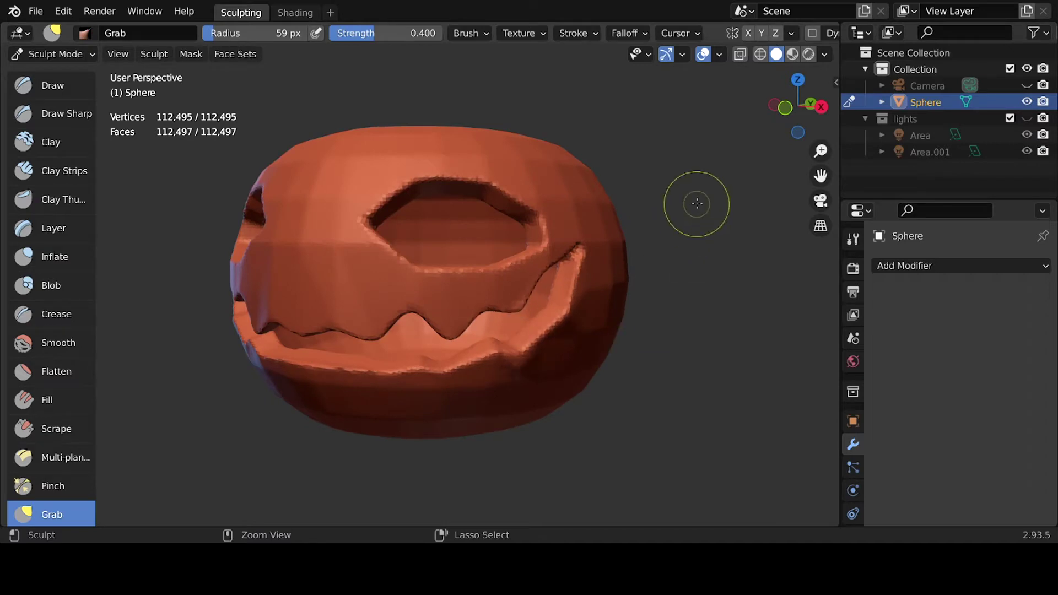
mouse_move(521, 372)
middle_down()
mouse_move(487, 324)
mouse_move(406, 321)
mouse_move(664, 396)
mouse_move(285, 235)
middle_up()
key(ctrl+s)
Set the Grab brush to 51 px and save the file.
mouse_move(395, 367)
middle_down()
mouse_move(425, 288)
mouse_move(412, 327)
mouse_move(376, 342)
mouse_move(335, 433)
mouse_move(377, 361)
mouse_move(618, 366)
middle_up()
key(f)
click(366, 342)
key(ctrl+s)
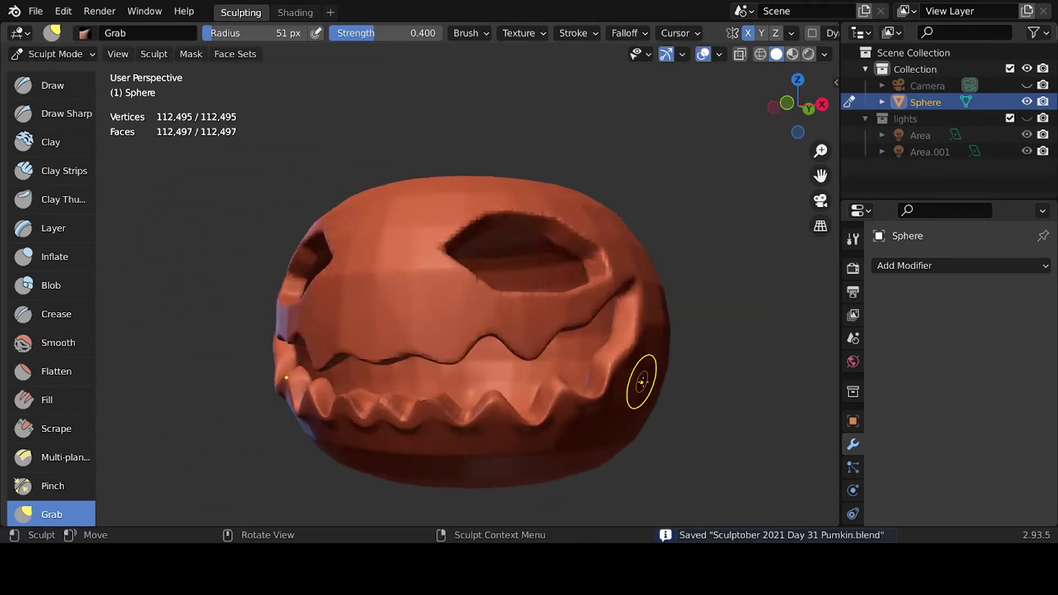
Switch to the orthographic front view and enlarge the Grab brush to 156 px.
key(KP_1)
key(f)
click(546, 242)
key(KP_5)
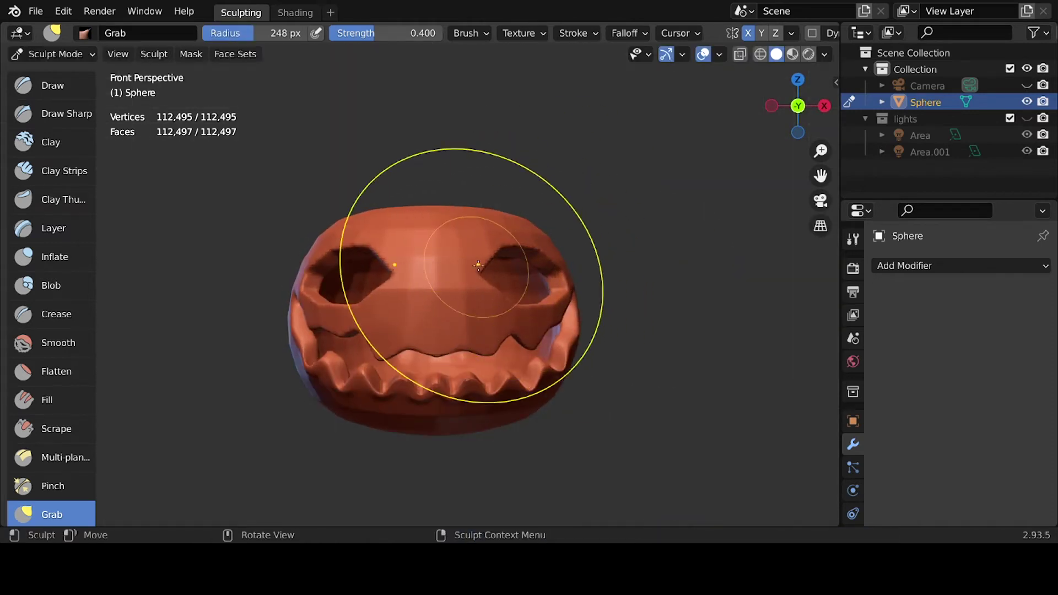
middle_drag(488, 264, 636, 320)
key(f)
click(527, 252)
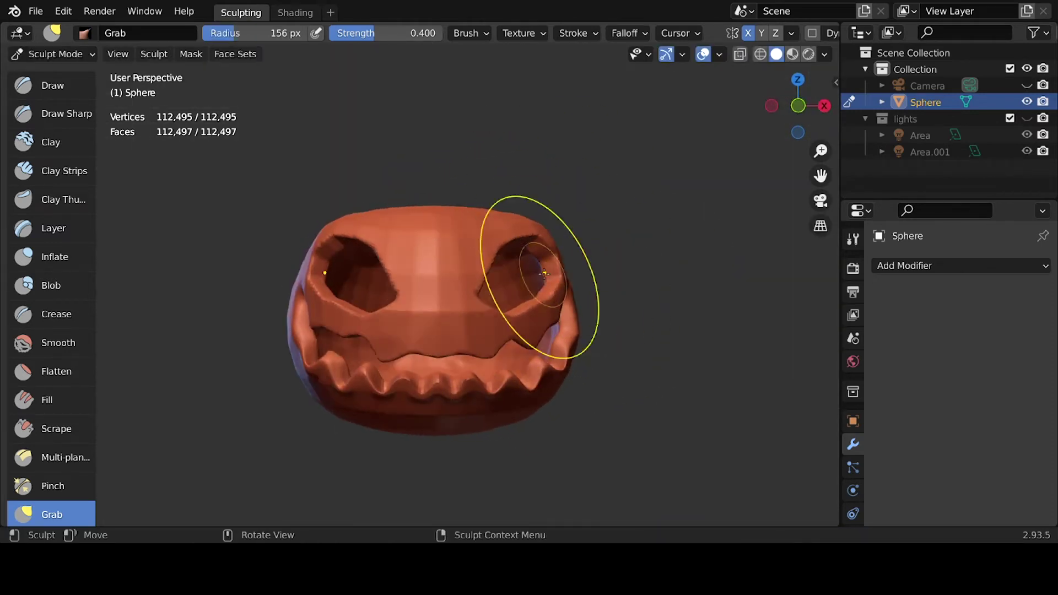
middle_drag(524, 250, 485, 389)
Box-mask the pumpkin above the mouth in wireframe front view.
key(f)
key(KP_1)
key(z)
key(b)
drag(188, 173, 704, 350)
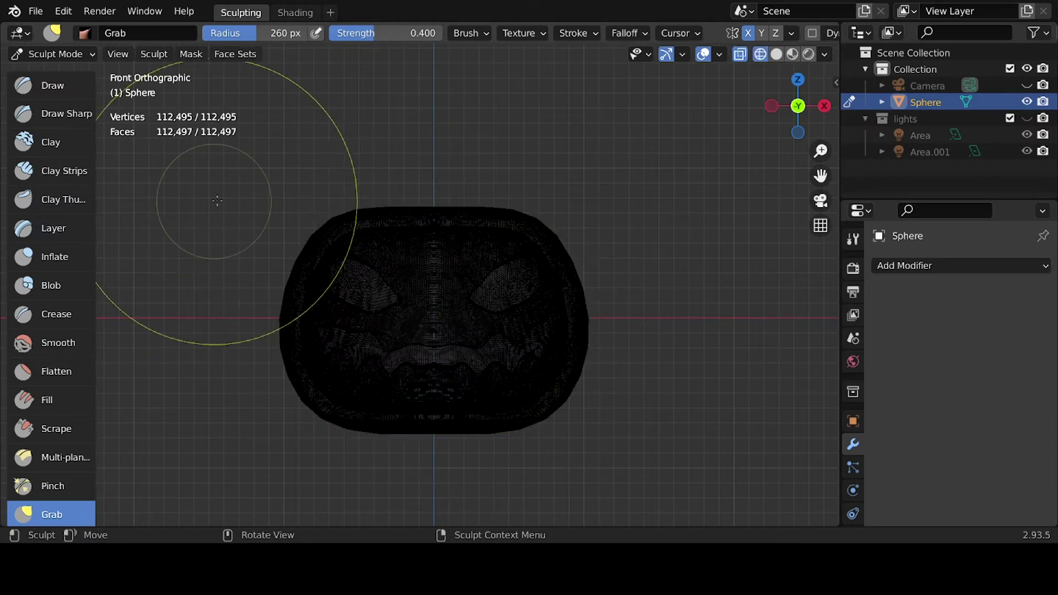
key(shift+z)
Remesh, pull the unmasked lower jaw with a 319 px brush, then save.
key(f)
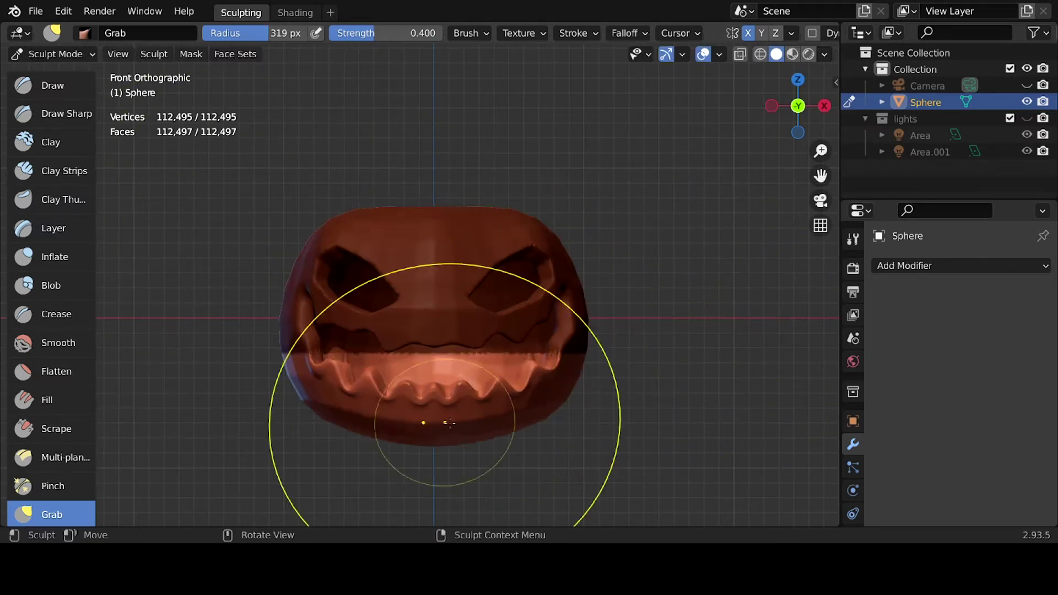
click(535, 393)
key(ctrl+r)
mouse_move(530, 307)
middle_down()
mouse_move(419, 358)
mouse_move(516, 314)
mouse_move(633, 378)
middle_up()
key(f)
click(373, 377)
key(ctrl+s)
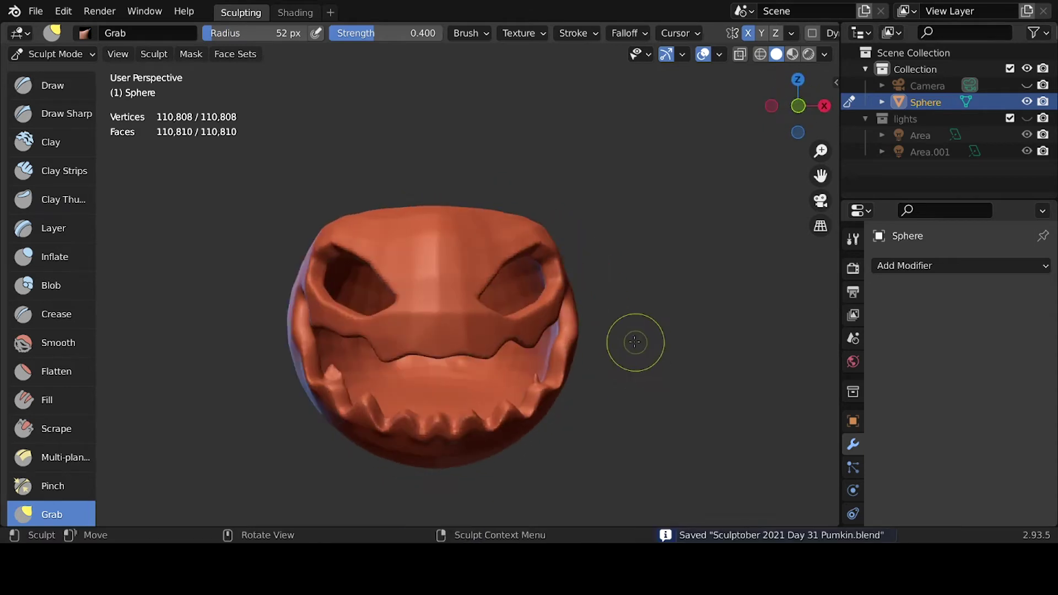
Leave Sculpt Mode and add a cube to the scene.
key(ctrl+Tab)
click(303, 314)
key(shift+a)
click(460, 236)
Scale the cube down and move it along Y toward the pumpkin face.
key(s)
click(491, 315)
key(KP_1)
key(g)
key(y)
click(504, 226)
middle_drag(504, 226, 364, 362)
key(KP_1)
Rotate the cube 45° and stretch it along Y into a diamond nose.
key(r)
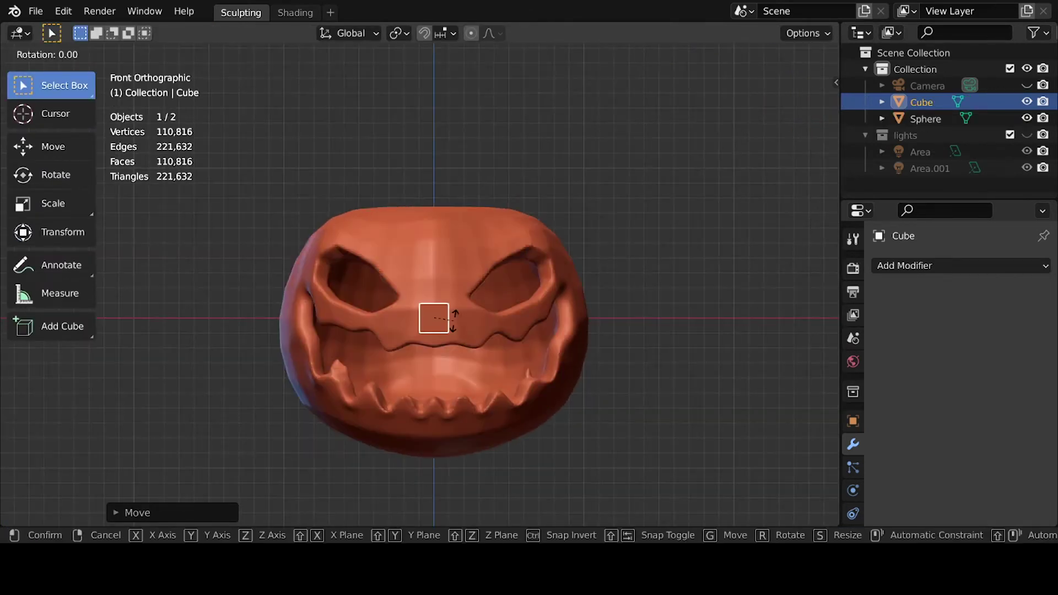
key(4)
key(5)
key(Return)
mouse_move(444, 350)
middle_down()
mouse_move(411, 347)
mouse_move(515, 279)
mouse_move(562, 371)
middle_up()
scroll(440, 355, up, 3)
key(s)
key(y)
key(Return)
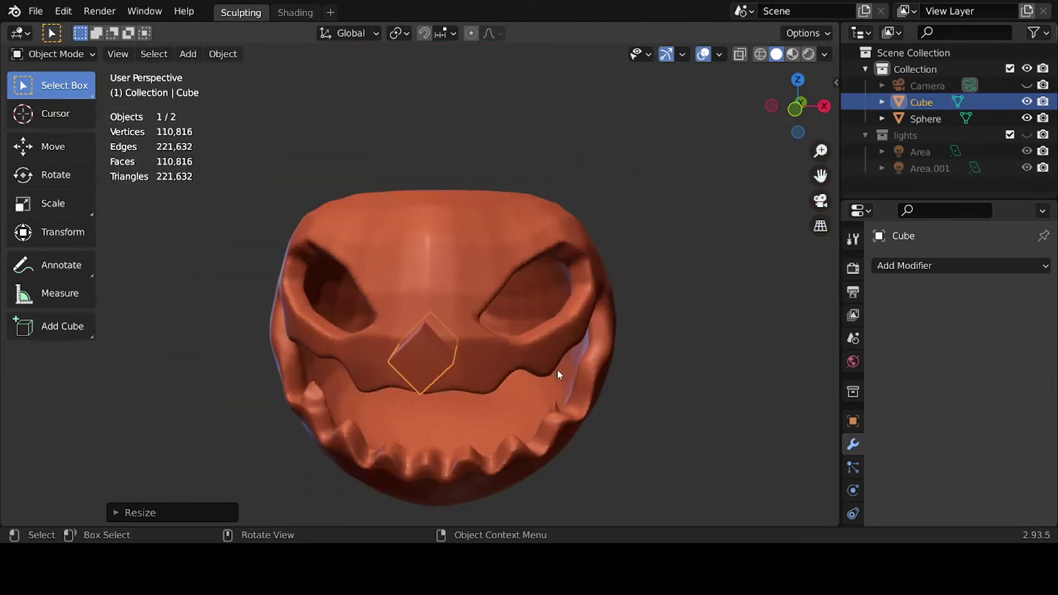
Add a Boolean Difference modifier on the sphere targeting Cube and apply it.
click(427, 362)
click(962, 265)
click(739, 345)
click(1021, 359)
click(468, 359)
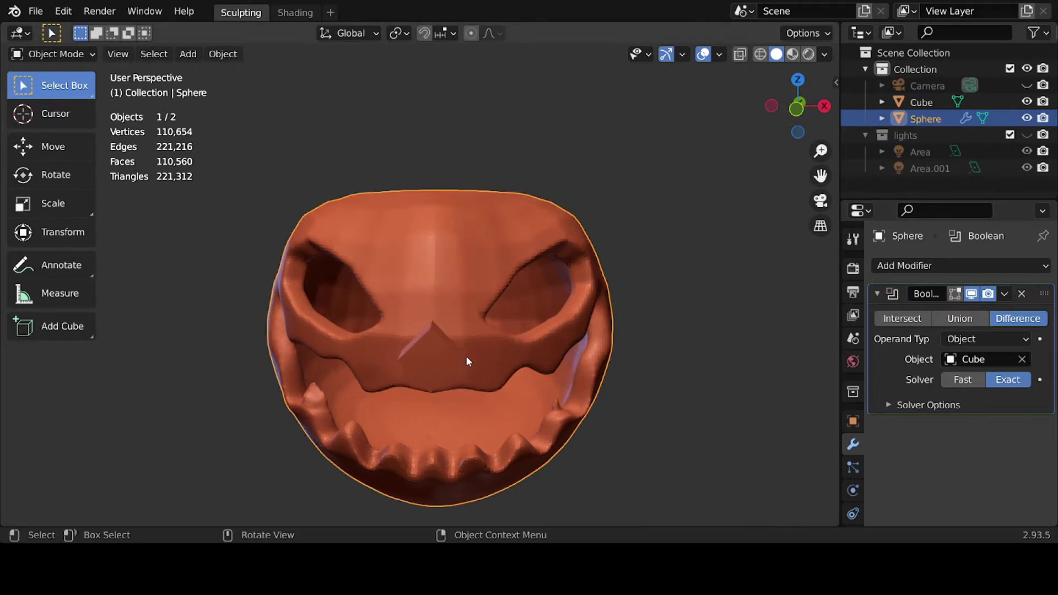
middle_drag(467, 359, 551, 353)
click(1004, 293)
click(931, 309)
Delete the cutting cube and reselect the pumpkin sphere.
click(481, 329)
key(Delete)
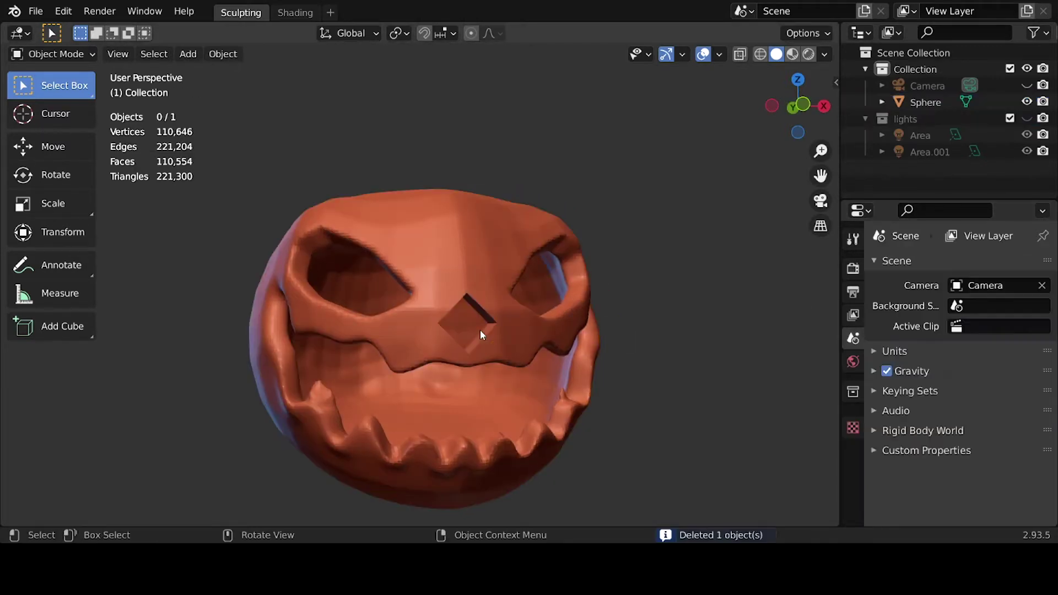
scroll(477, 345, up, 4)
click(478, 347)
key(ctrl+Tab)
Enter Sculpt Mode on the sphere and voxel-remesh it at a new voxel size.
click(524, 436)
key(ctrl+r)
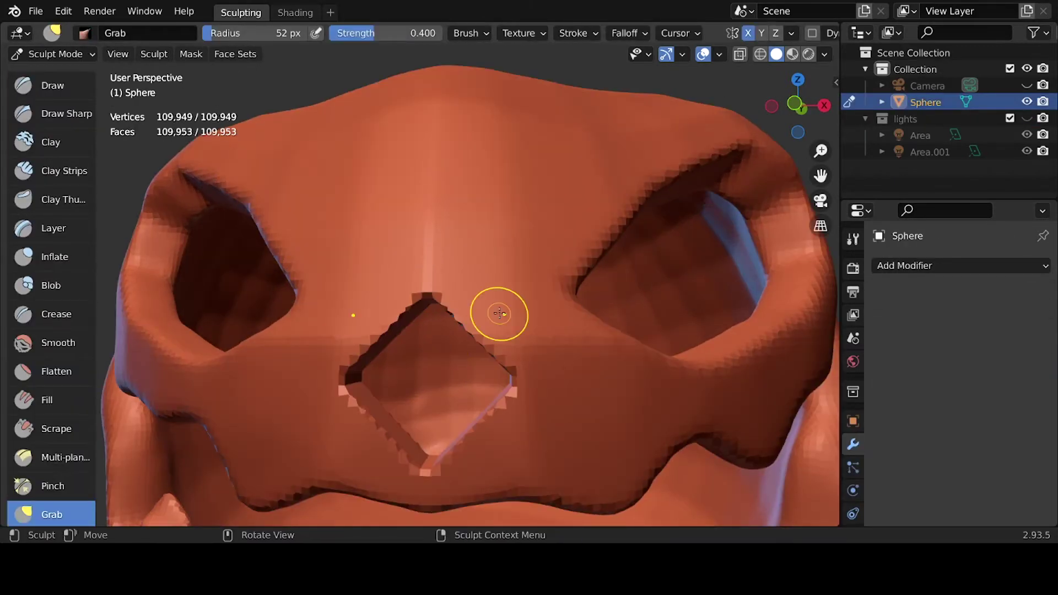
mouse_move(496, 312)
middle_down()
mouse_move(551, 374)
mouse_move(656, 359)
mouse_move(552, 390)
mouse_move(461, 331)
middle_up()
key(ctrl+s)
key(shift+r)
click(465, 323)
key(ctrl+r)
Try the Inflate, Grab and 20 px Clay Strips brushes, undoing a trial eyebrow strip.
mouse_move(347, 437)
middle_down()
mouse_move(599, 407)
mouse_move(500, 243)
mouse_move(433, 298)
mouse_move(386, 309)
mouse_move(491, 252)
middle_up()
key(i)
key(g)
scroll(490, 252, up, 3)
key(c)
key(f)
drag(496, 259, 450, 289)
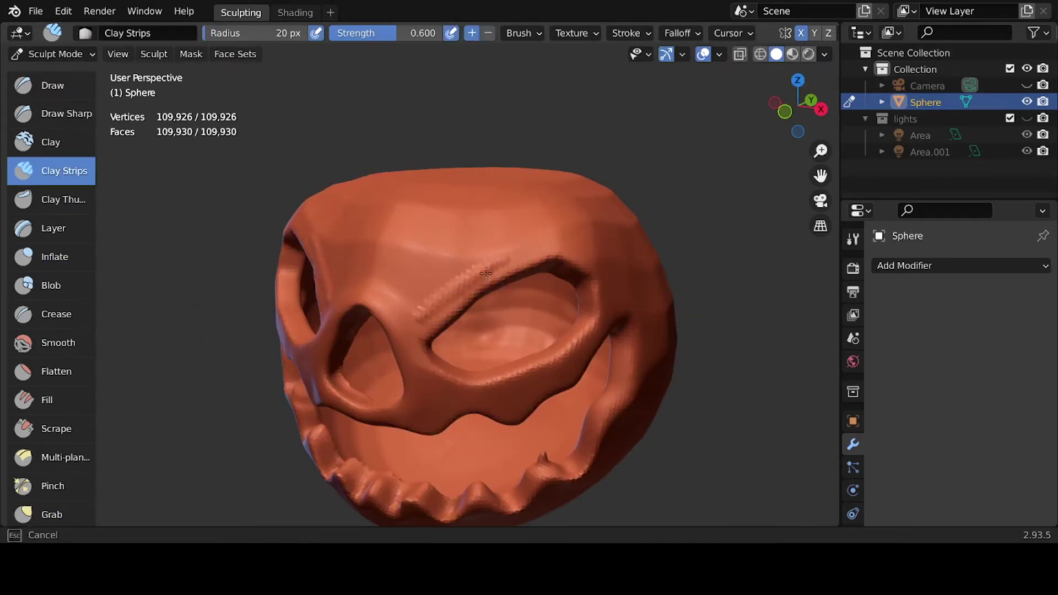
key(ctrl+z)
middle_drag(449, 289, 644, 231)
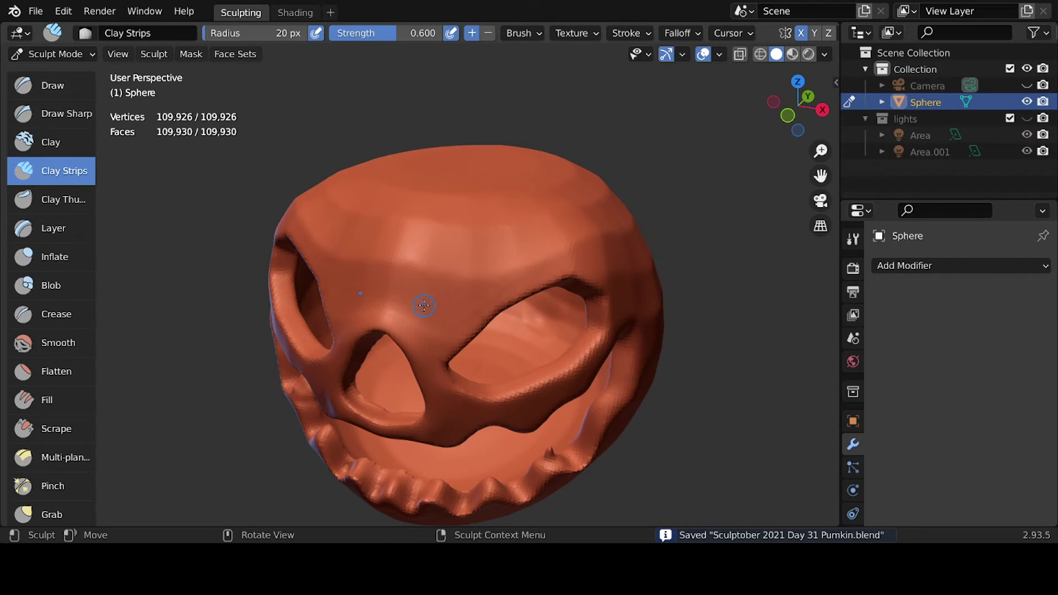
middle_drag(424, 305, 430, 238)
Select the Draw Sharp brush and set its Stroke Method to Line.
key(shift+c)
key(shift+x)
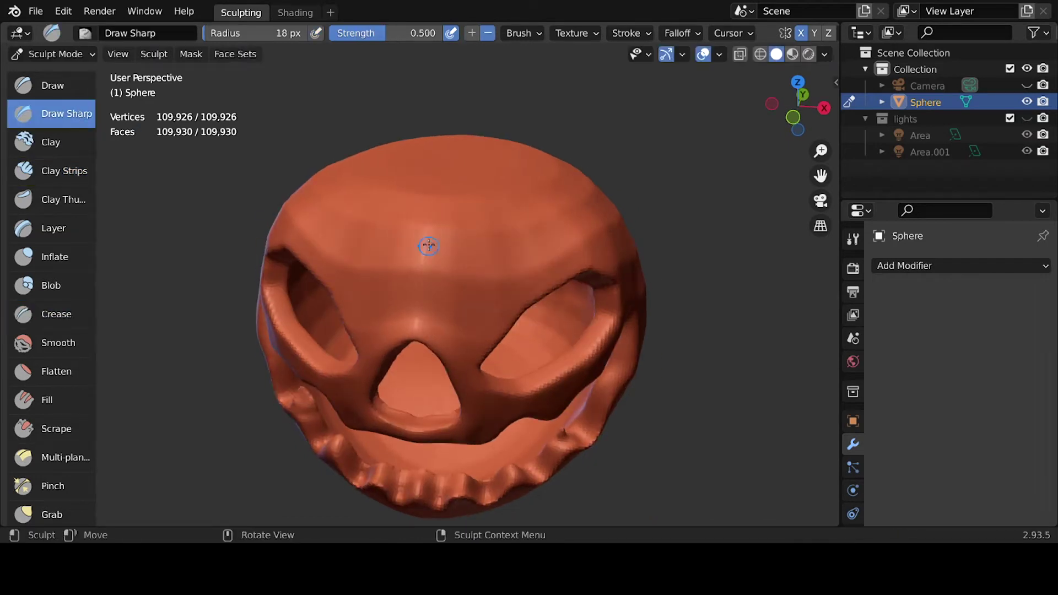
mouse_move(419, 318)
middle_down()
mouse_move(447, 174)
mouse_move(430, 388)
middle_up()
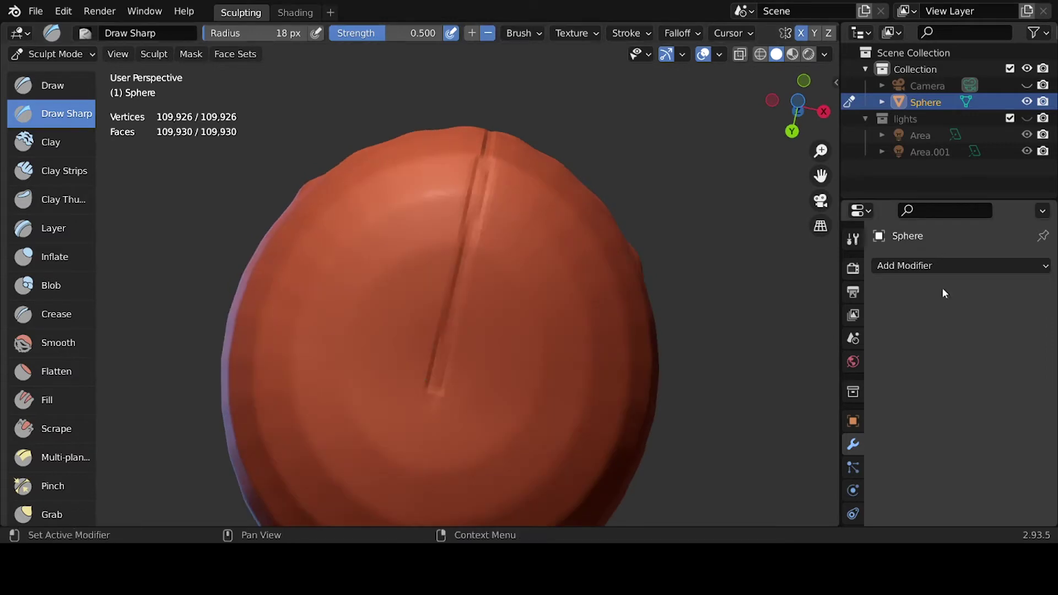
click(853, 239)
click(908, 379)
click(998, 403)
click(985, 288)
Carve straight Draw Sharp grooves radiating across the pumpkin head from several angles.
middle_drag(551, 309, 551, 259)
drag(461, 428, 548, 193)
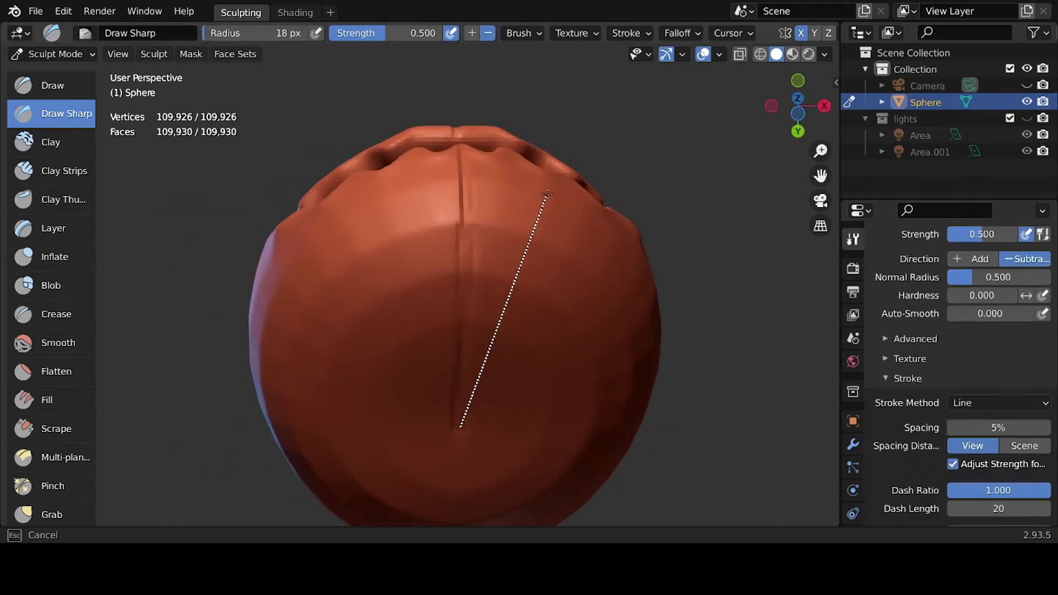
middle_drag(547, 193, 522, 388)
middle_drag(604, 175, 553, 362)
drag(553, 362, 546, 328)
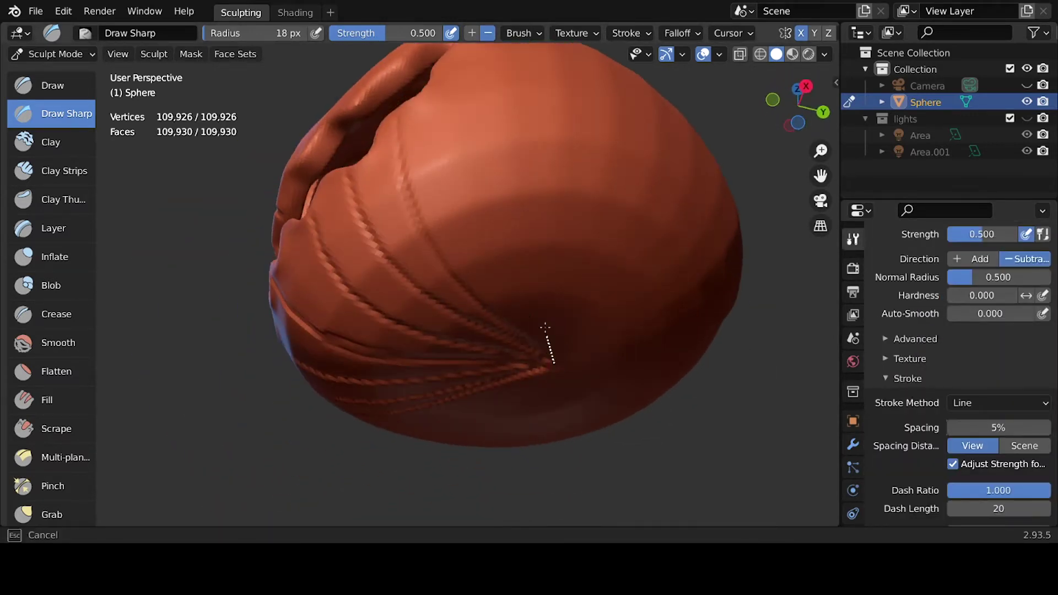
middle_drag(573, 267, 435, 435)
drag(435, 435, 391, 253)
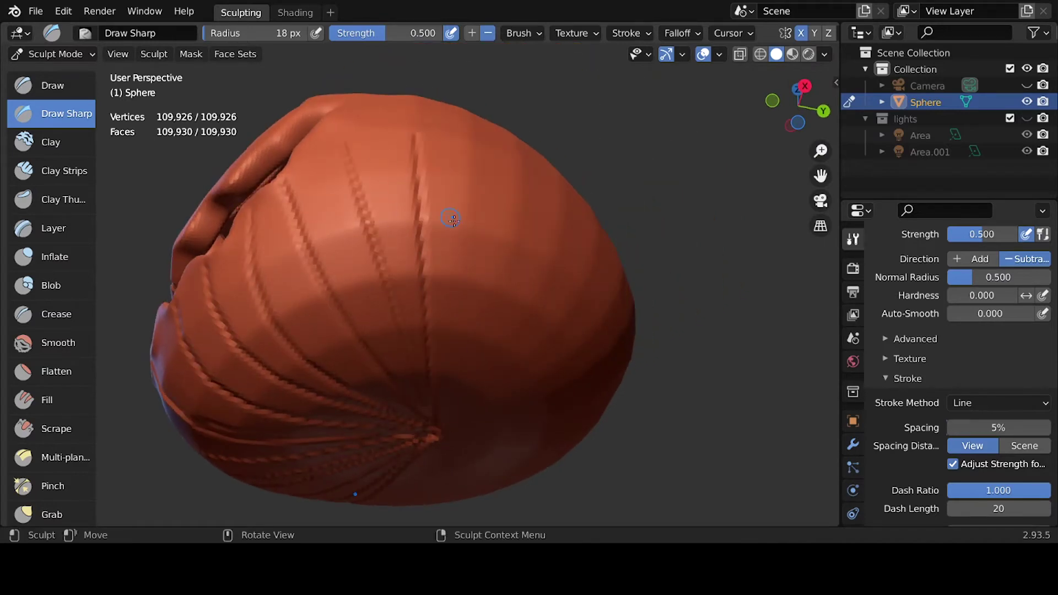
middle_drag(453, 219, 466, 419)
drag(467, 419, 404, 156)
middle_drag(478, 422, 472, 402)
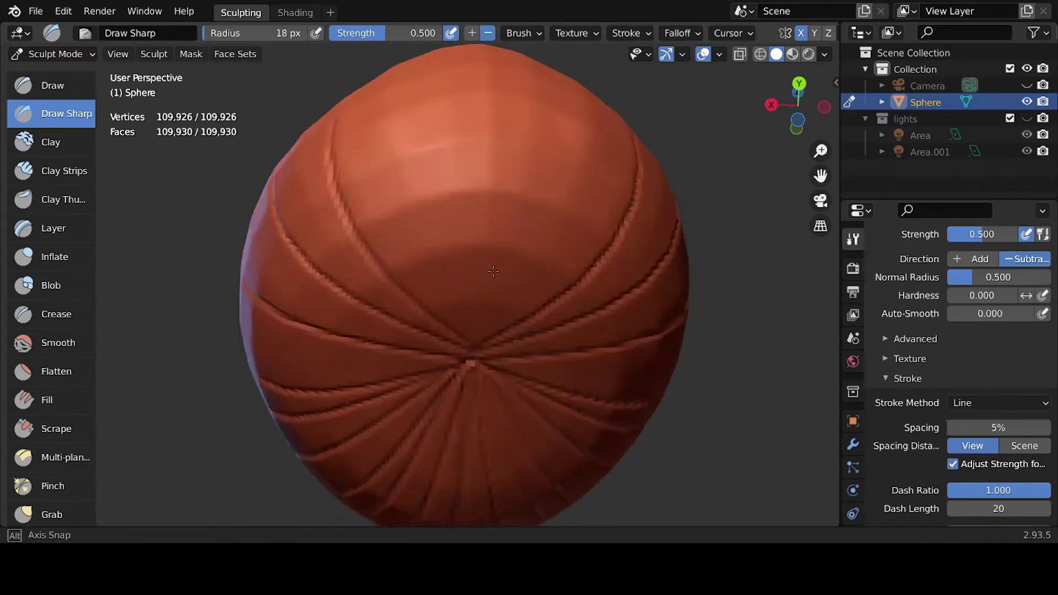
drag(472, 401, 503, 289)
middle_drag(504, 288, 536, 243)
Carve radial grooves from the bottom and top centres in bottom and top views.
key(KP_7)
key(ctrl+KP_7)
drag(382, 323, 379, 501)
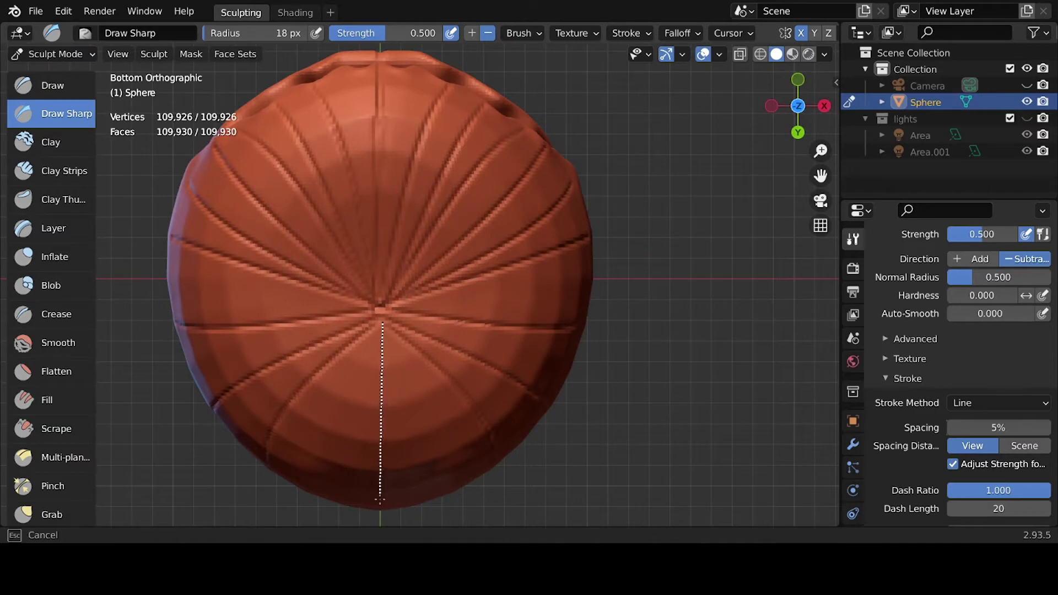
key(KP_7)
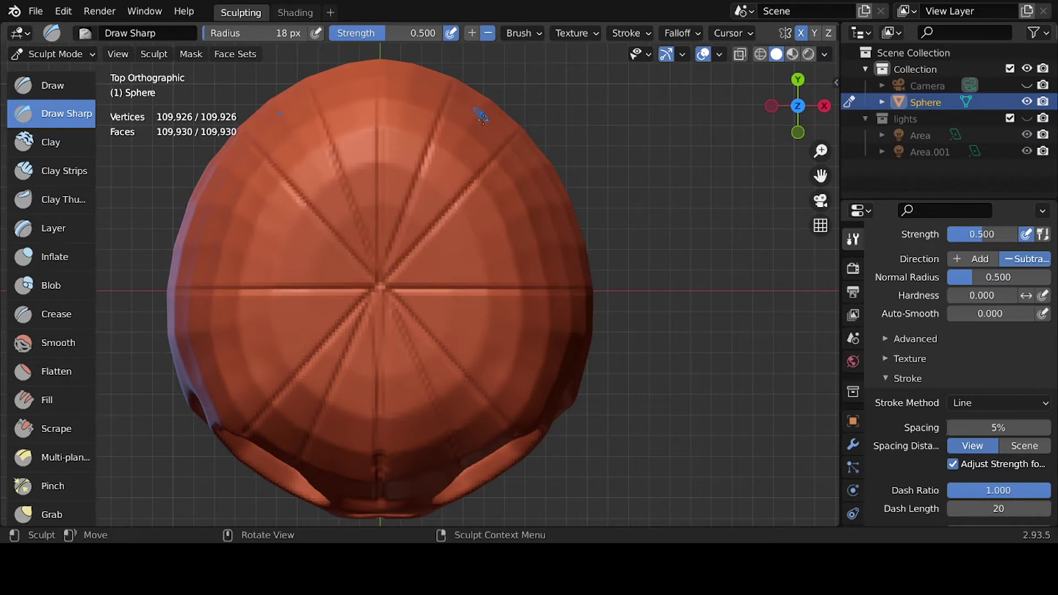
mouse_move(588, 366)
middle_down()
mouse_move(496, 248)
mouse_move(386, 193)
mouse_move(362, 165)
mouse_move(384, 144)
mouse_move(373, 187)
middle_up()
key(shift+c)
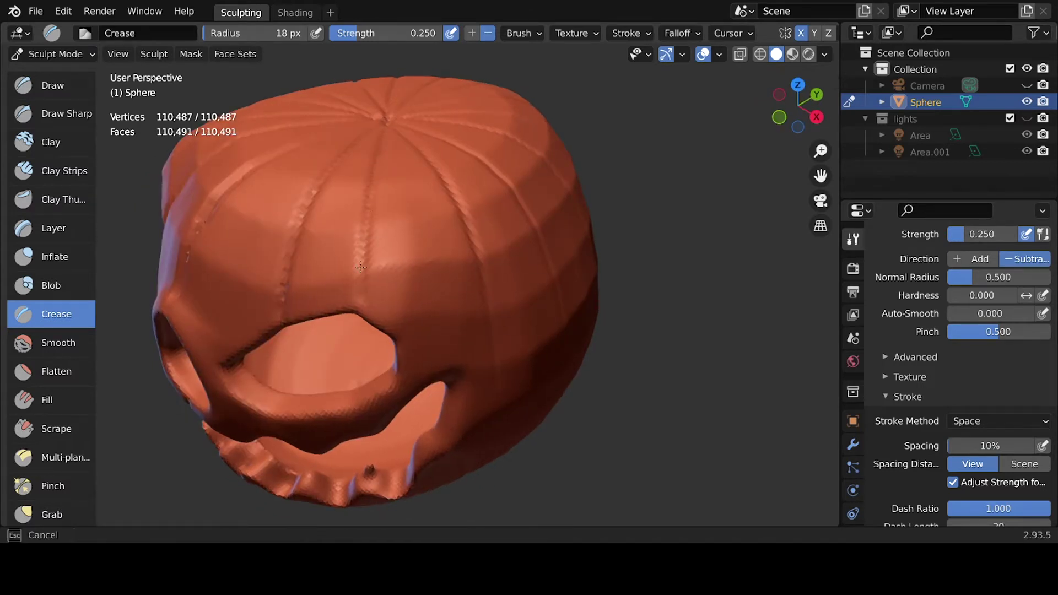
Carve a vertical groove down the side of the head with the Draw Sharp brush.
middle_drag(384, 133, 368, 103)
middle_drag(344, 315, 364, 299)
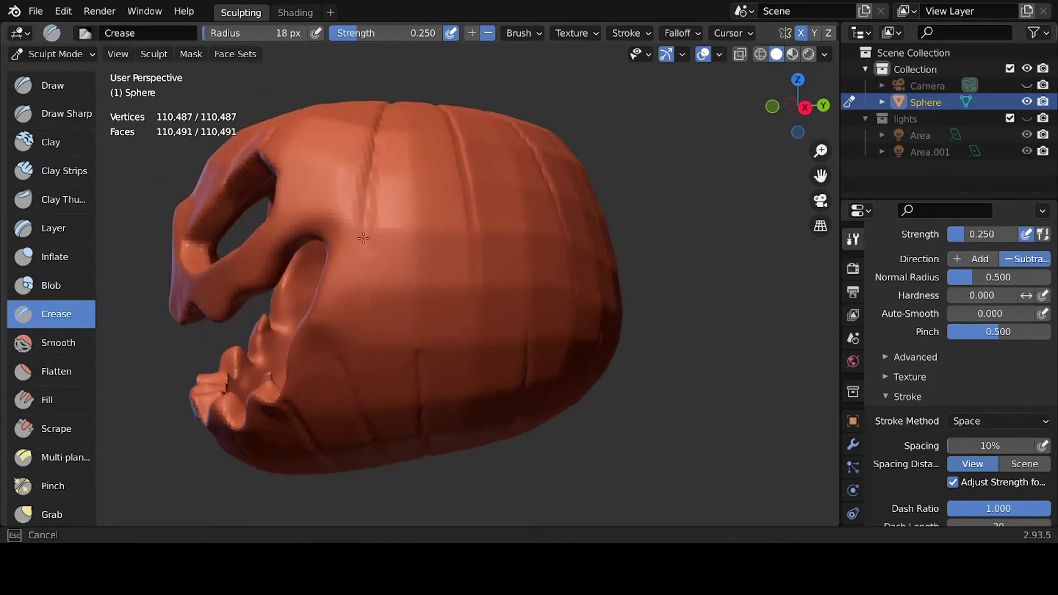
click(61, 113)
drag(349, 391, 349, 390)
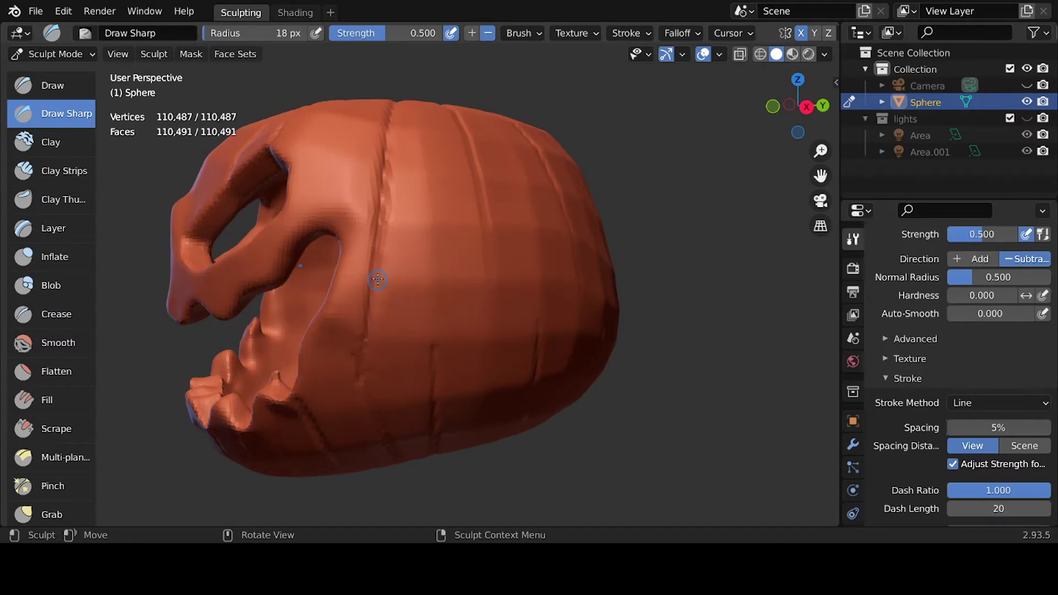
Sharpen the radial grooves with the Crease brush at strength 1.000.
key(shift+c)
key(shift+f)
click(360, 375)
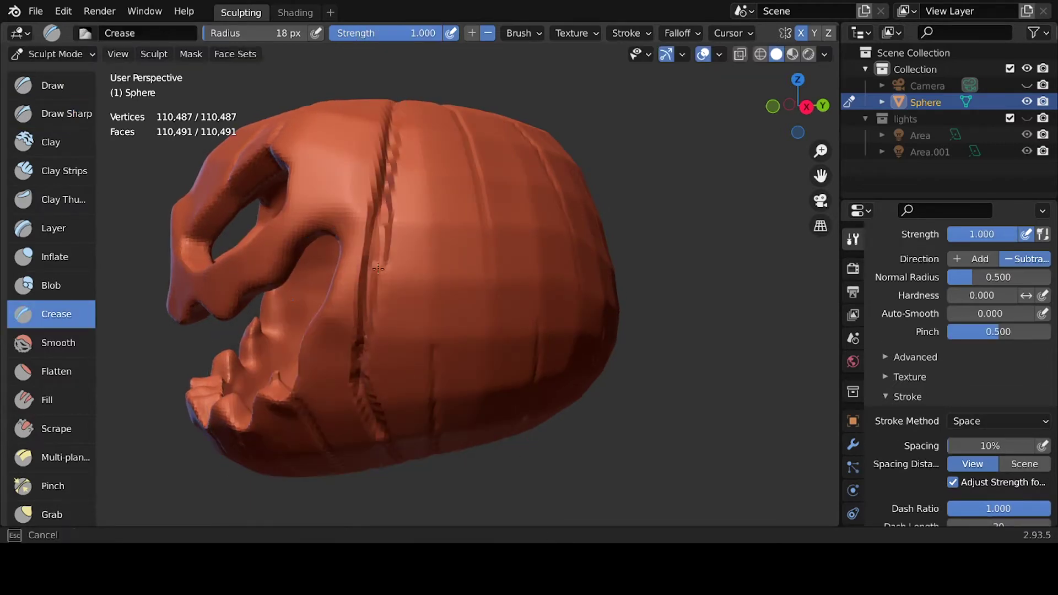
middle_drag(384, 207, 360, 200)
middle_drag(409, 355, 413, 99)
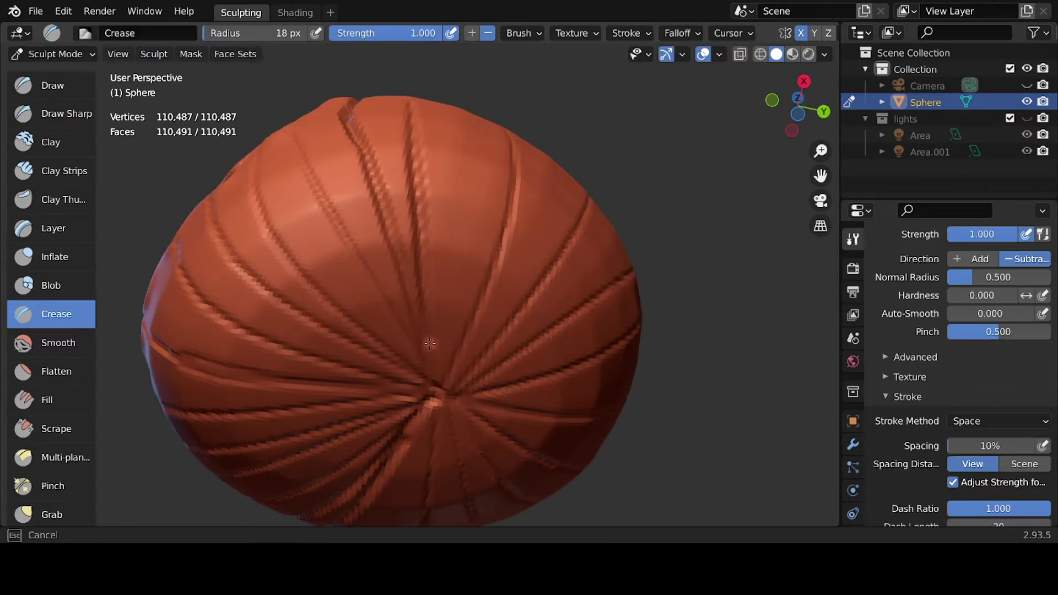
middle_drag(427, 328, 323, 333)
mouse_move(398, 183)
middle_down()
mouse_move(355, 349)
mouse_move(401, 184)
middle_up()
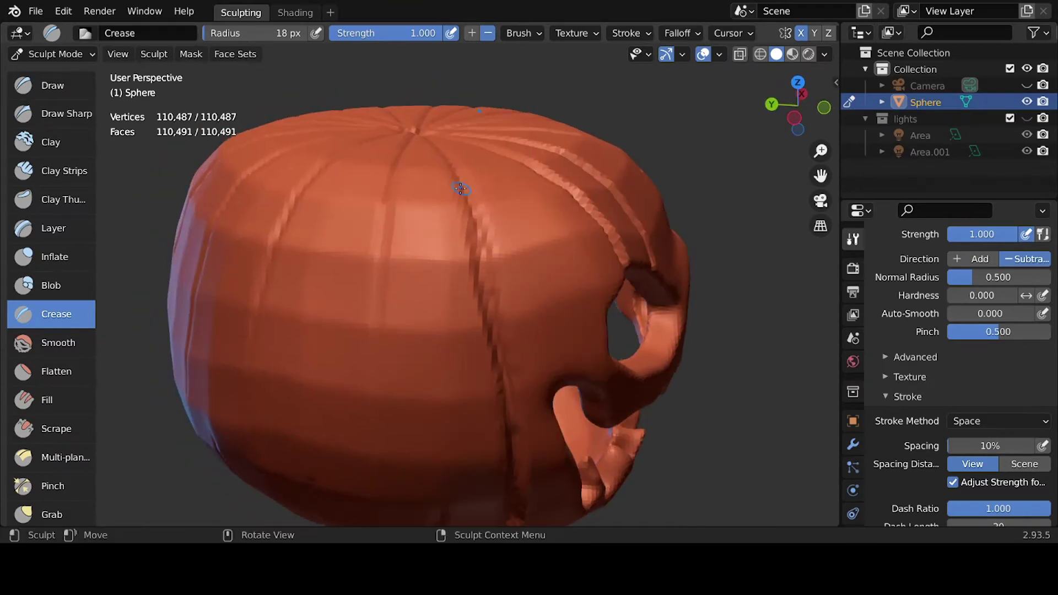
mouse_move(363, 526)
middle_down()
mouse_move(355, 194)
mouse_move(363, 220)
mouse_move(308, 134)
middle_up()
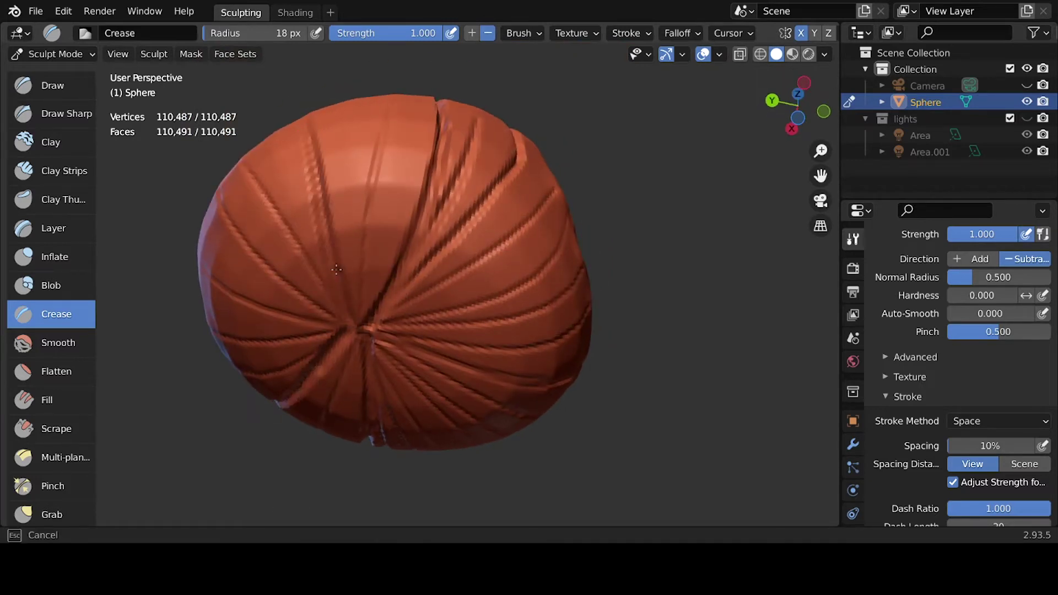
Set the brush radius to 98 px, inspect the ribbed head, and save the file.
middle_drag(337, 270, 350, 265)
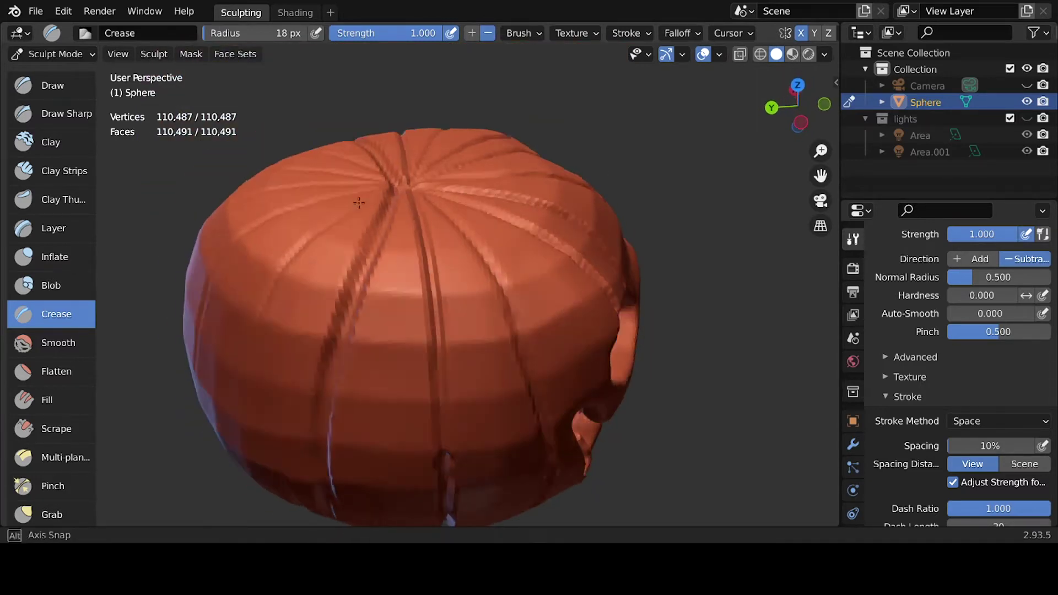
middle_drag(325, 324, 381, 273)
middle_drag(396, 205, 421, 198)
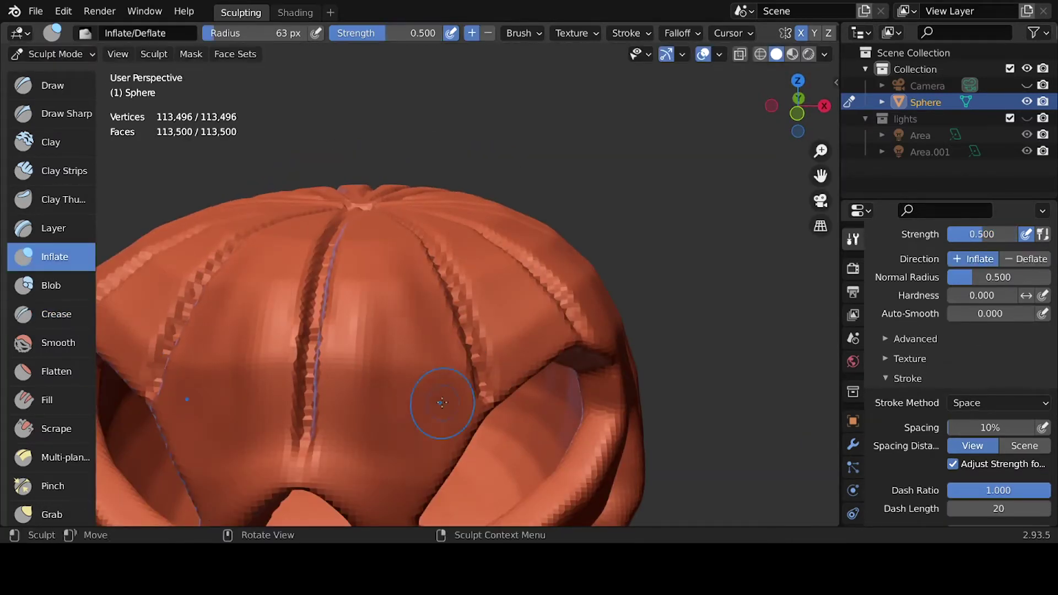
middle_drag(375, 249, 359, 317)
middle_drag(369, 232, 414, 324)
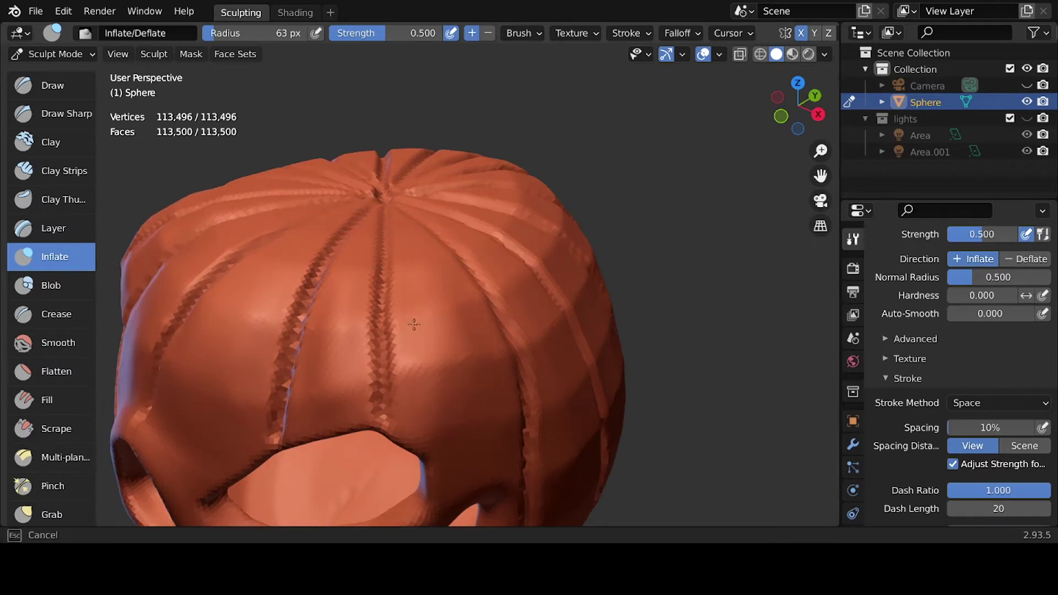
middle_drag(451, 426, 519, 268)
click(403, 256)
mouse_move(402, 255)
middle_down()
mouse_move(407, 268)
mouse_move(378, 283)
mouse_move(389, 160)
mouse_move(378, 229)
mouse_move(443, 239)
mouse_move(426, 264)
mouse_move(497, 208)
mouse_move(590, 248)
middle_up()
key(ctrl+s)
key(KP_1)
Return to Object Mode and switch the viewport back to solid shading.
click(617, 252)
middle_drag(689, 276, 661, 264)
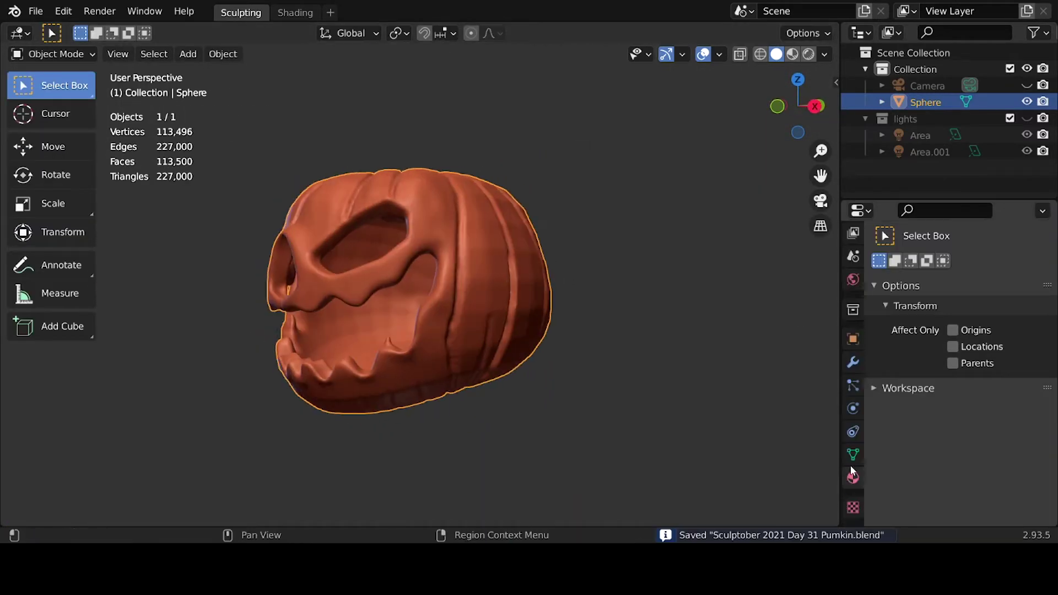
click(853, 478)
middle_drag(557, 329, 575, 333)
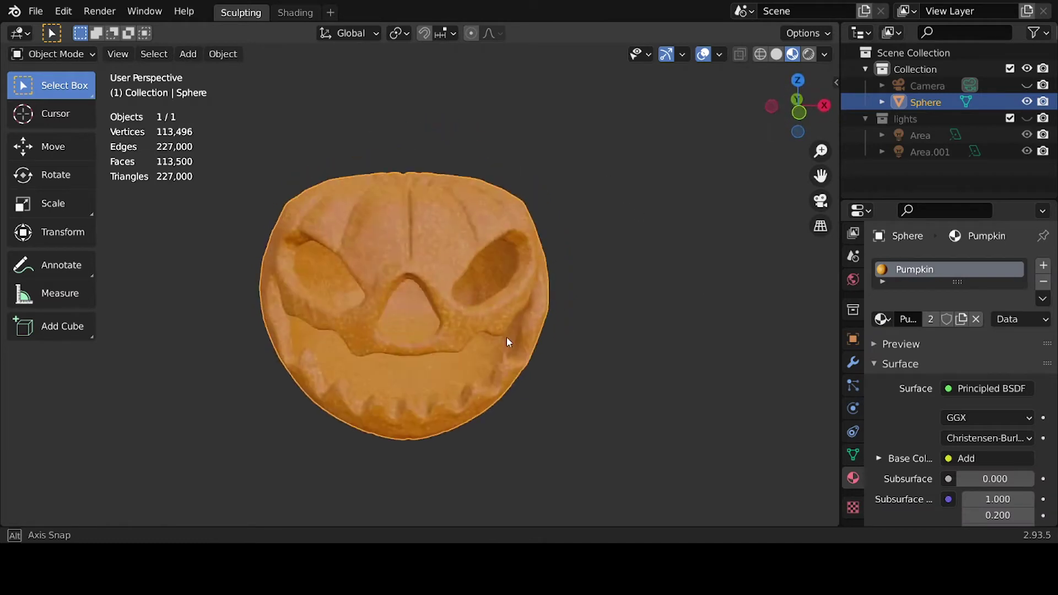
key(z)
click(574, 332)
mouse_move(503, 289)
middle_down()
mouse_move(380, 298)
mouse_move(424, 250)
mouse_move(453, 267)
mouse_move(368, 238)
middle_up()
Add a small cylinder and raise it onto the pumpkin's top as the stem.
key(shift+a)
click(441, 286)
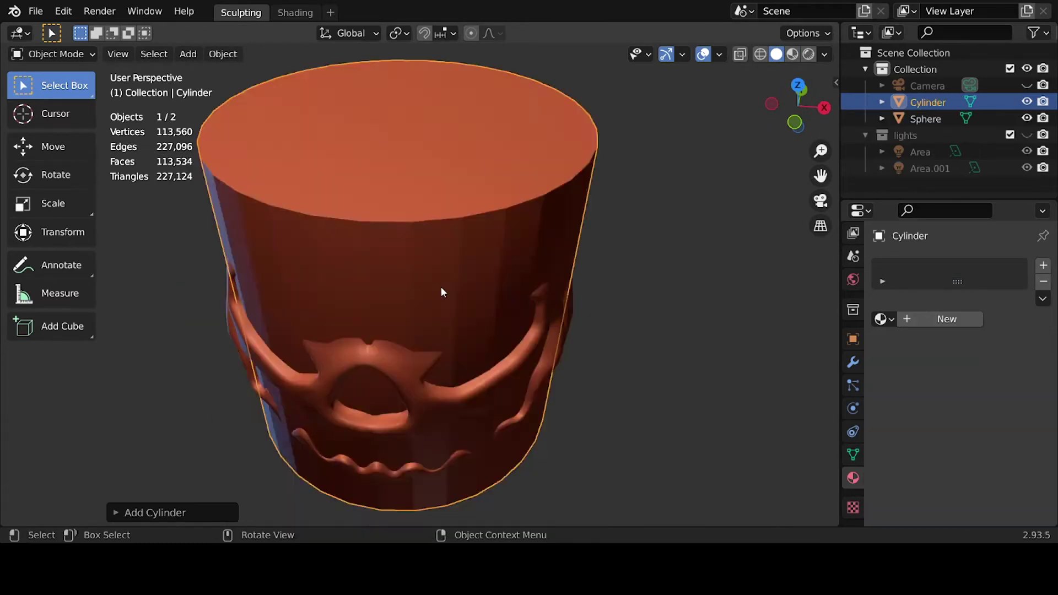
key(KP_7)
key(s)
click(441, 290)
key(g)
key(z)
mouse_move(449, 295)
middle_down()
mouse_move(467, 368)
mouse_move(456, 292)
mouse_move(385, 290)
middle_up()
Loop-cut the stem cylinder and pinch its middle into a narrow waist.
key(Tab)
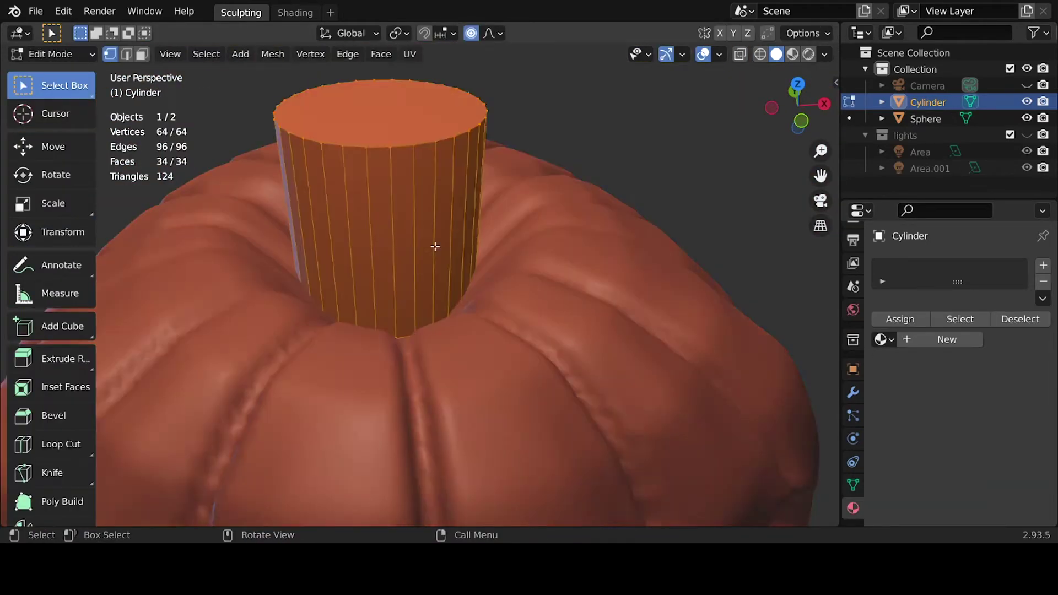
key(ctrl+r)
scroll(386, 221, up, 7)
click(386, 221)
alt+click(421, 232)
key(s)
Flare the stem's top rim outward.
key(s)
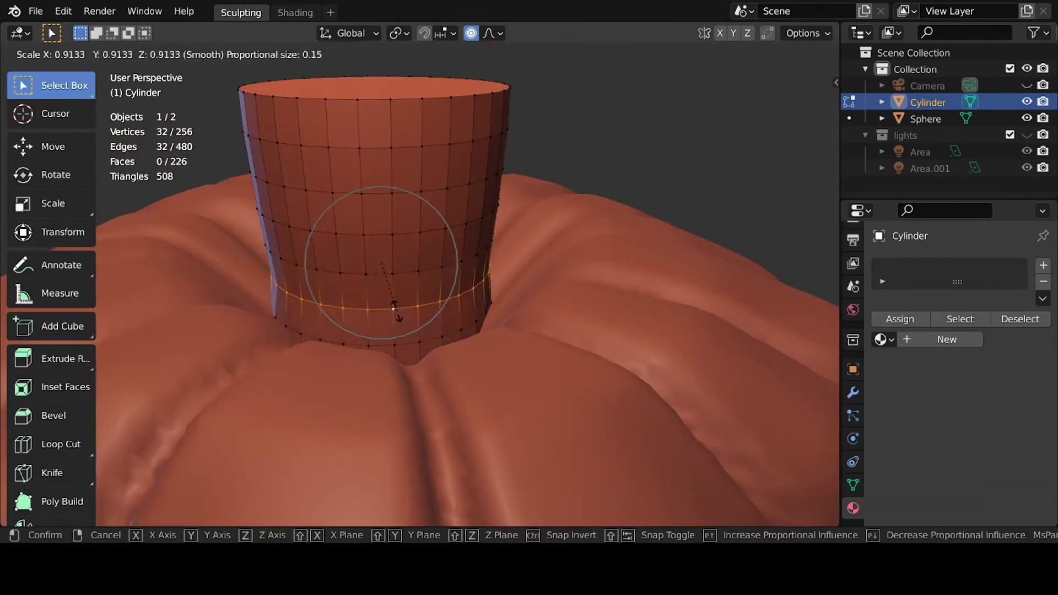
click(405, 233)
alt+click(402, 113)
key(s)
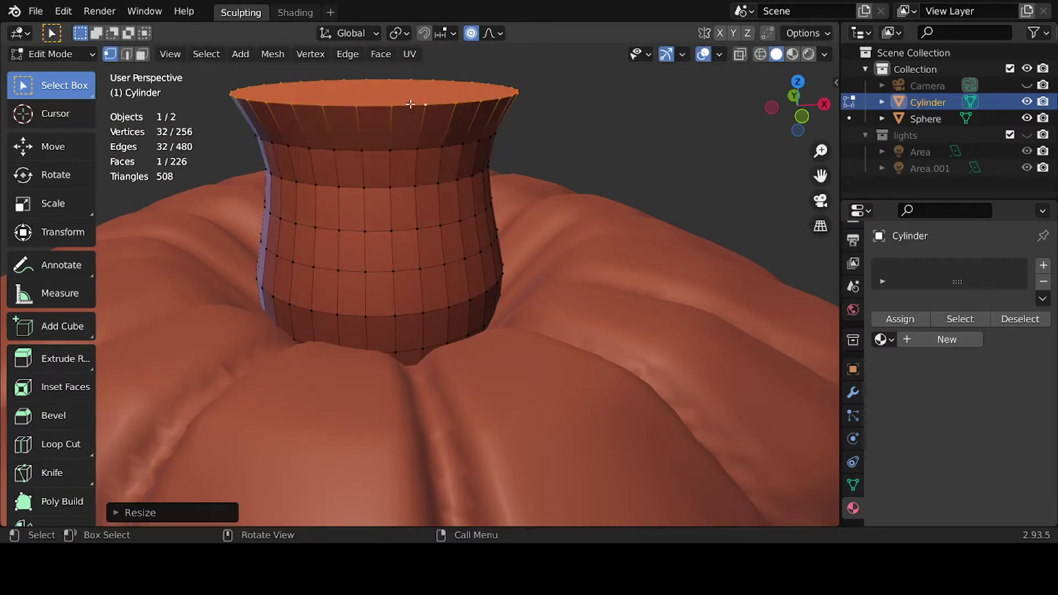
scroll(447, 144, down, 3)
key(KP_1)
key(s)
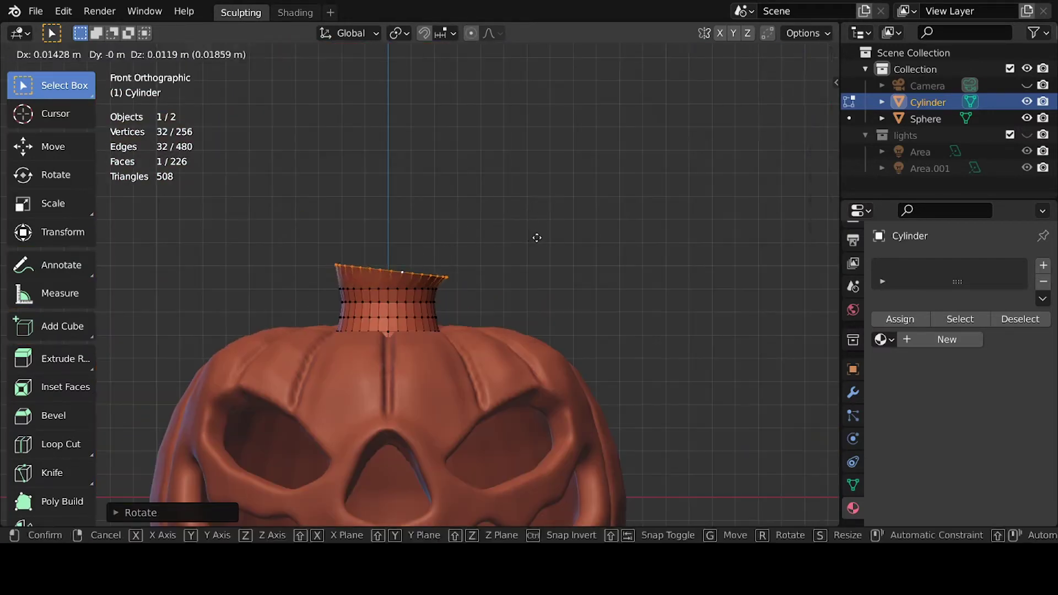
key(Escape)
Tilt the stem's top face with proportional editing on.
key(o)
key(f)
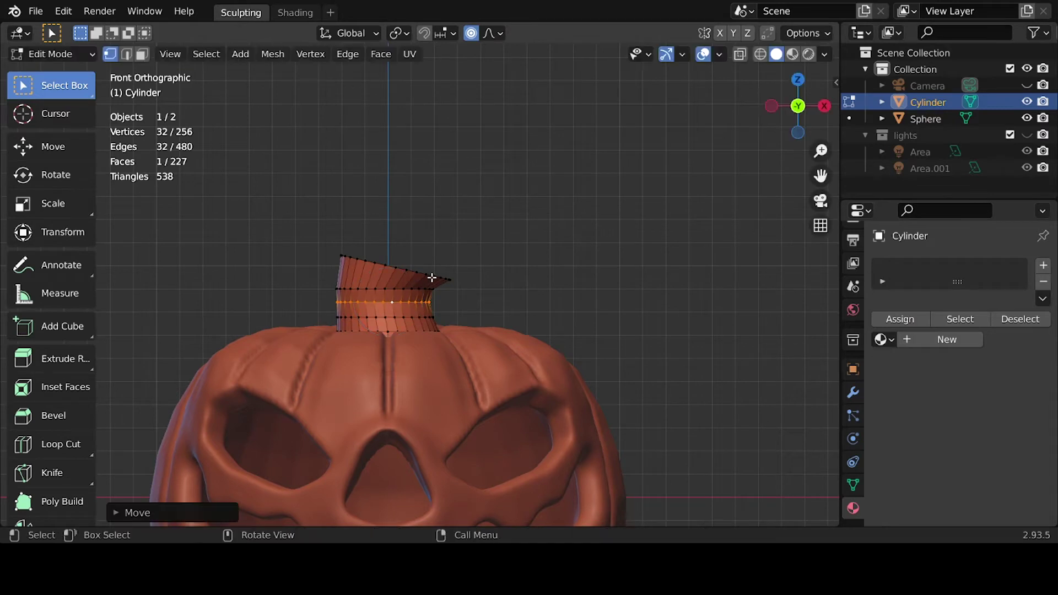
middle_drag(421, 314, 417, 283)
key(KP_1)
Extrude and rotate several stalk segments so the stem bends over.
key(e)
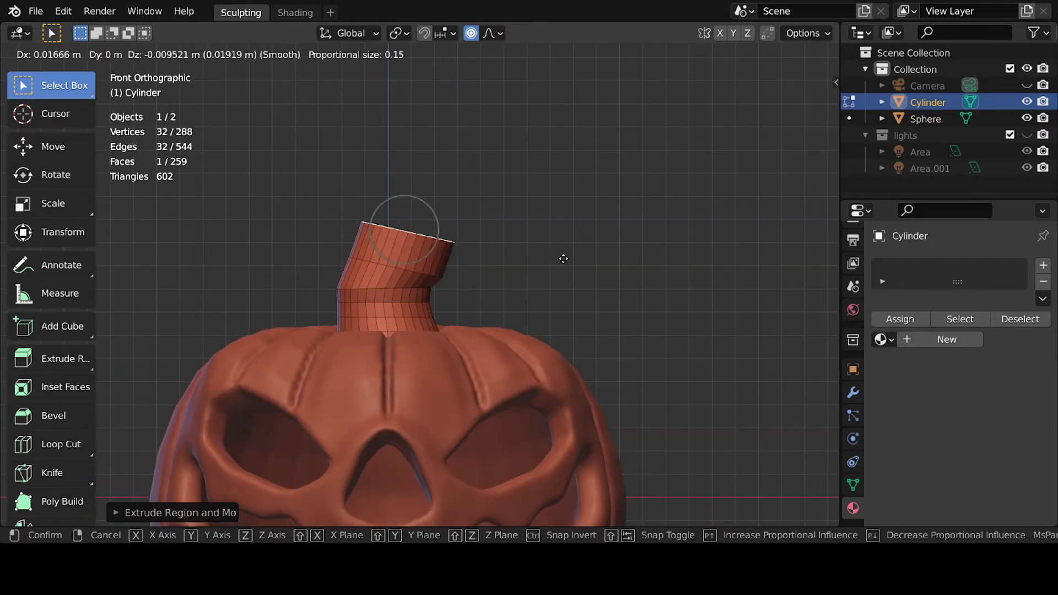
key(e)
click(567, 272)
key(r)
click(517, 286)
key(e)
click(638, 345)
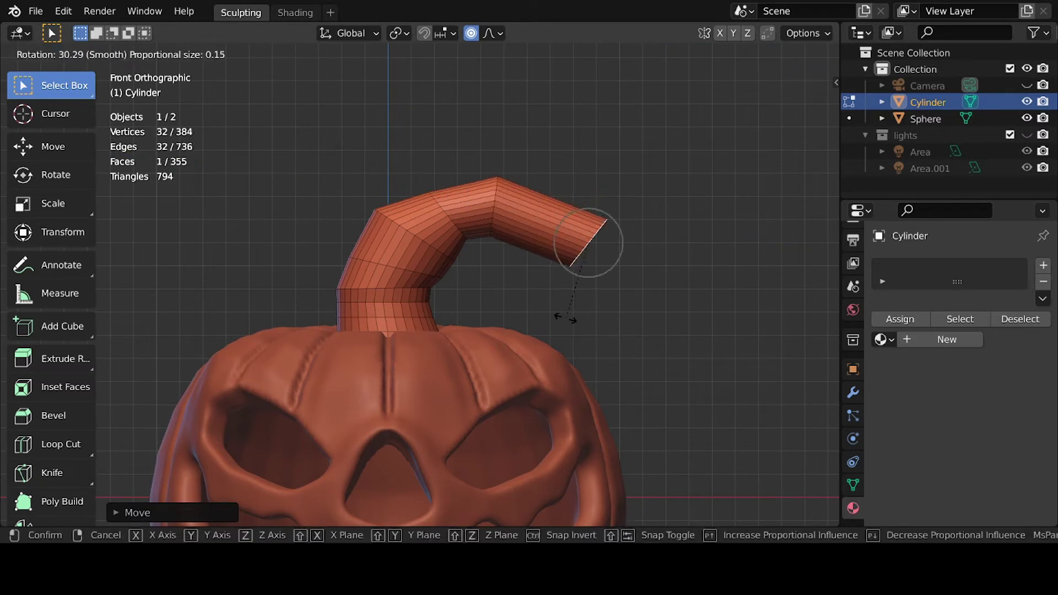
key(e)
click(683, 373)
Undo the extra extrusion and nudge the stalk tip with smooth falloff.
middle_drag(683, 373, 649, 370)
key(e)
key(ctrl+z)
key(g)
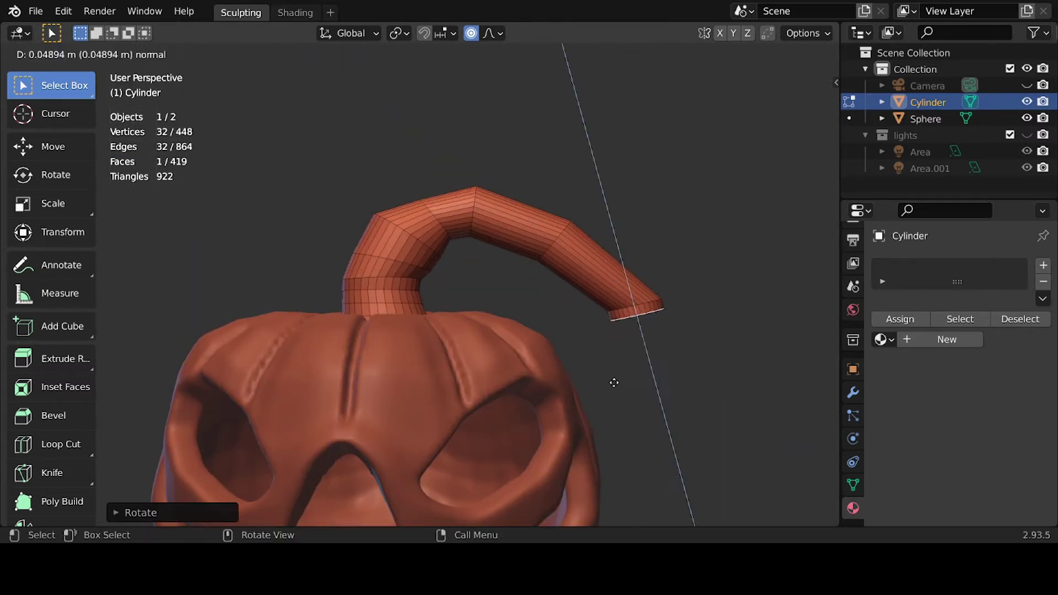
click(614, 382)
Reposition the edge loop near the stalk's end.
scroll(614, 383, down, 4)
middle_drag(609, 425, 391, 382)
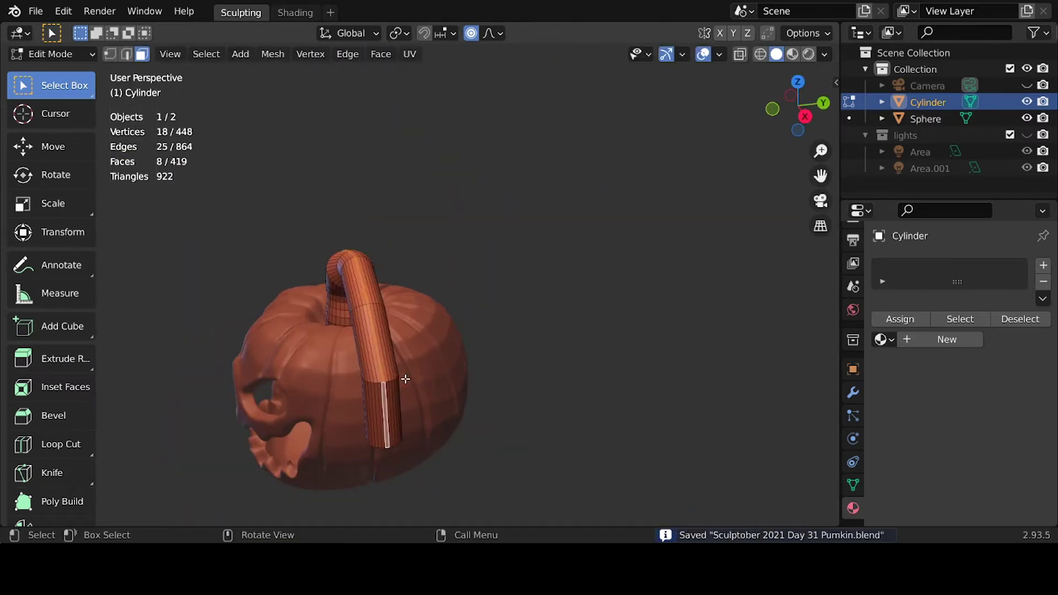
scroll(406, 379, up, 2)
scroll(359, 424, up, 3)
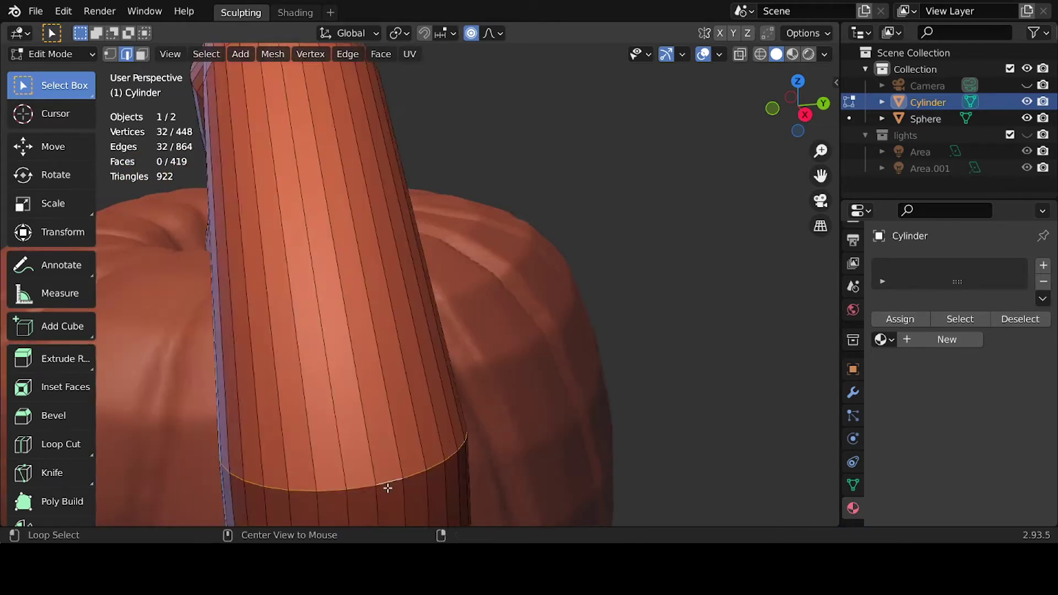
alt+click(385, 490)
scroll(385, 489, down, 5)
key(g)
click(402, 421)
mouse_move(402, 420)
middle_down()
mouse_move(352, 351)
mouse_move(386, 320)
mouse_move(363, 292)
mouse_move(534, 362)
middle_up()
Add a loop cut, then extrude and taper the stalk's end face downward.
key(ctrl+r)
click(378, 295)
key(3)
click(606, 312)
middle_drag(624, 307, 388, 463)
key(e)
click(470, 496)
key(s)
click(482, 363)
Save the file and add a cube in Object Mode.
key(KP_1)
key(ctrl+s)
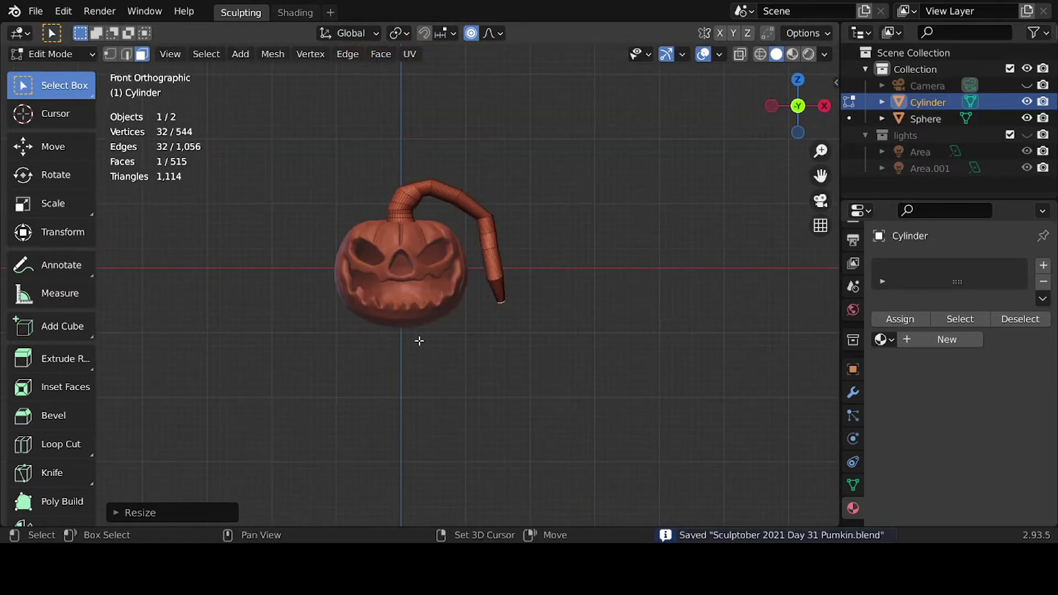
key(Tab)
key(shift+a)
click(389, 226)
Lower the new cube beneath the pumpkin and scale it into a flat box.
key(g)
key(z)
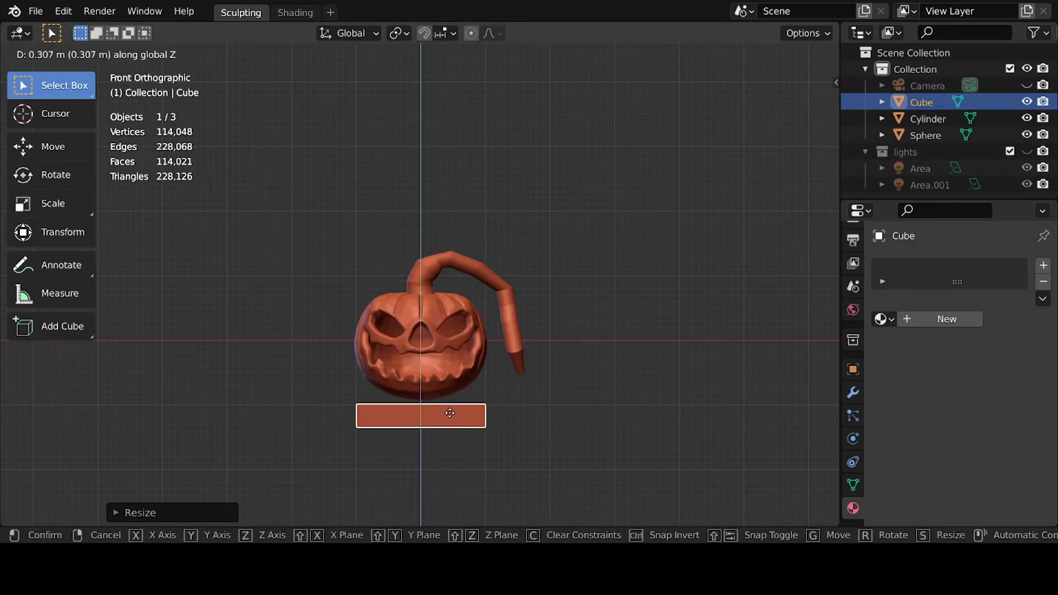
click(450, 414)
scroll(432, 362, up, 2)
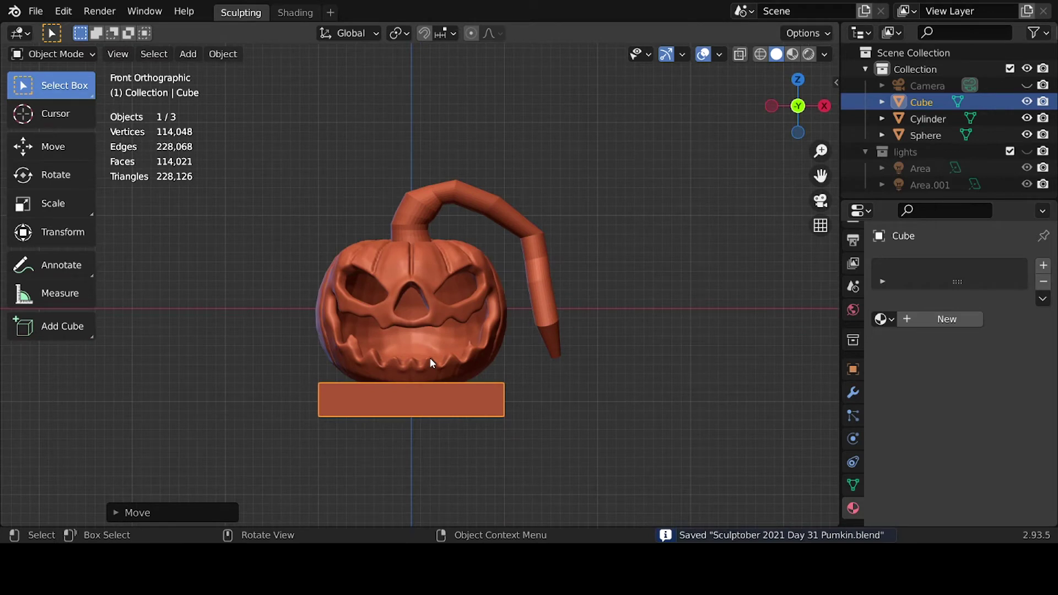
middle_drag(430, 359, 490, 385)
key(KP_3)
key(s)
click(428, 390)
key(KP_1)
Apply the box's scale with Ctrl+A.
key(Tab)
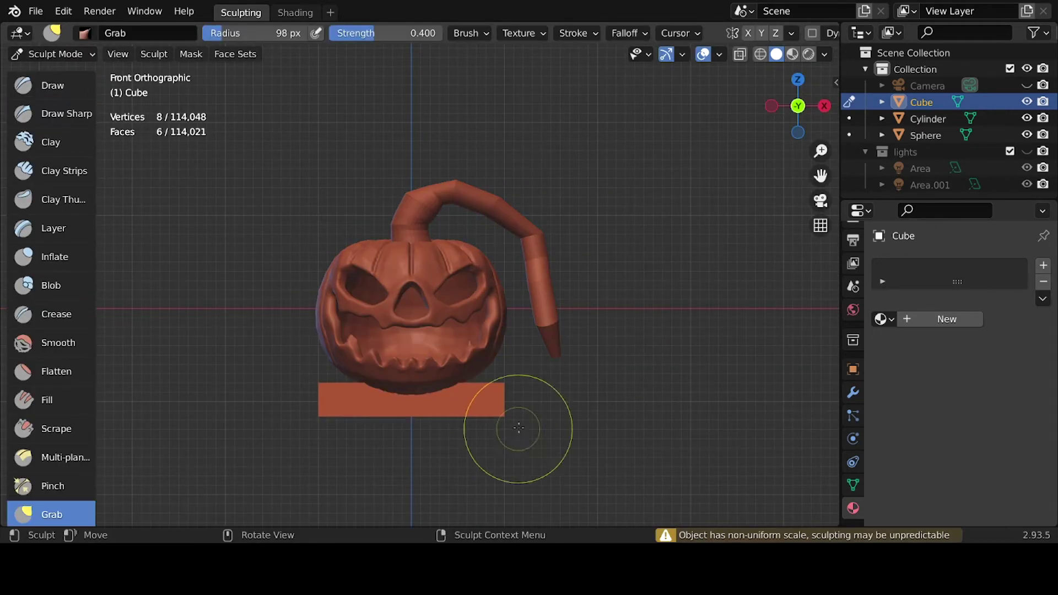
key(Tab)
key(ctrl+a)
click(386, 345)
Set up mirrored editing of the box from the side panel.
key(Tab)
middle_drag(518, 421, 558, 420)
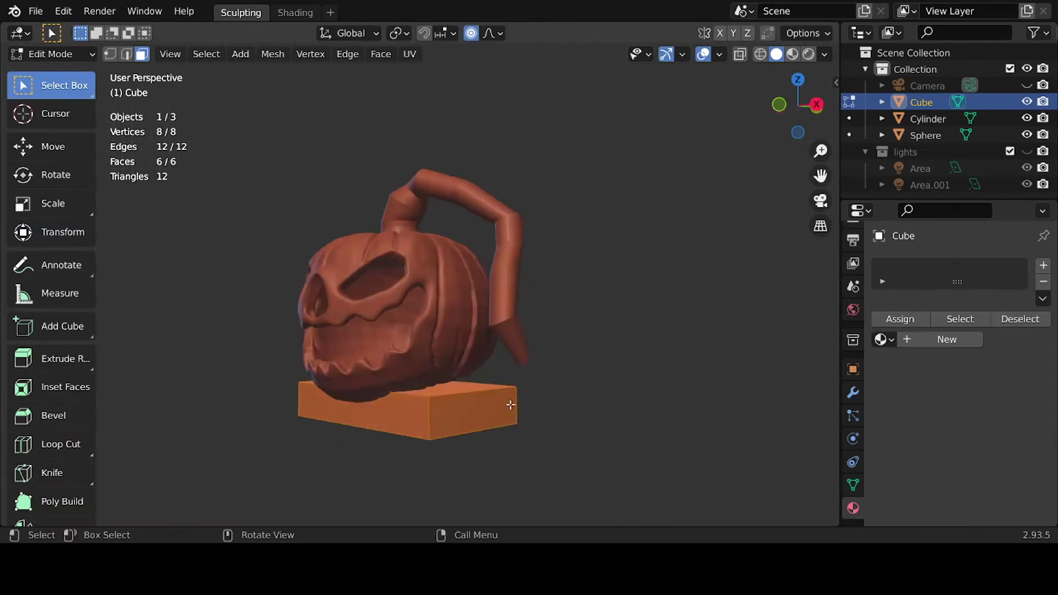
key(Tab)
key(n)
key(Tab)
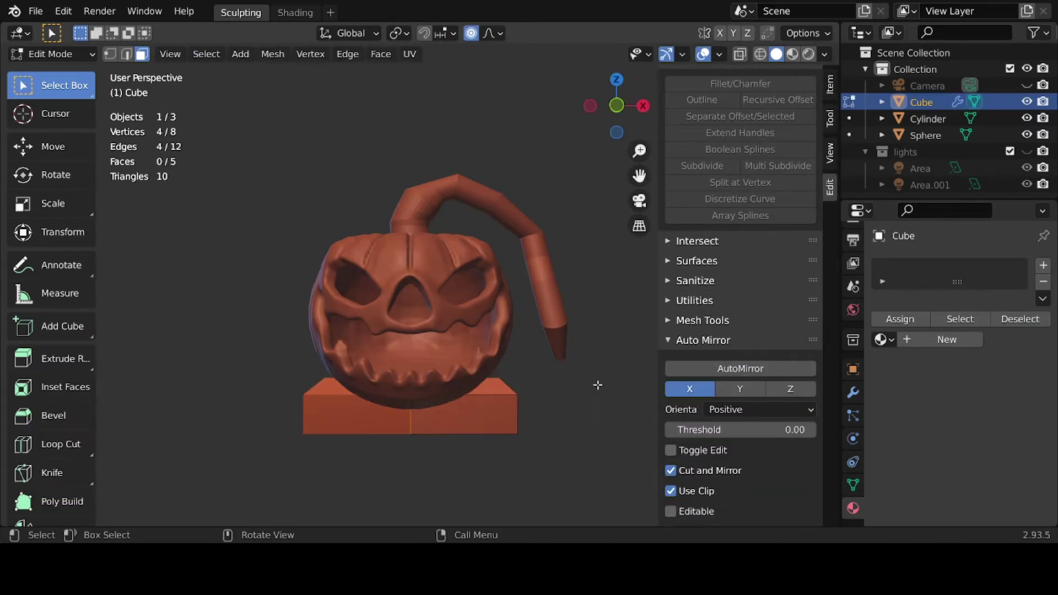
key(n)
Extrude a side face of the box outward along the X axis.
click(515, 419)
key(g)
click(546, 409)
key(KP_1)
key(g)
key(x)
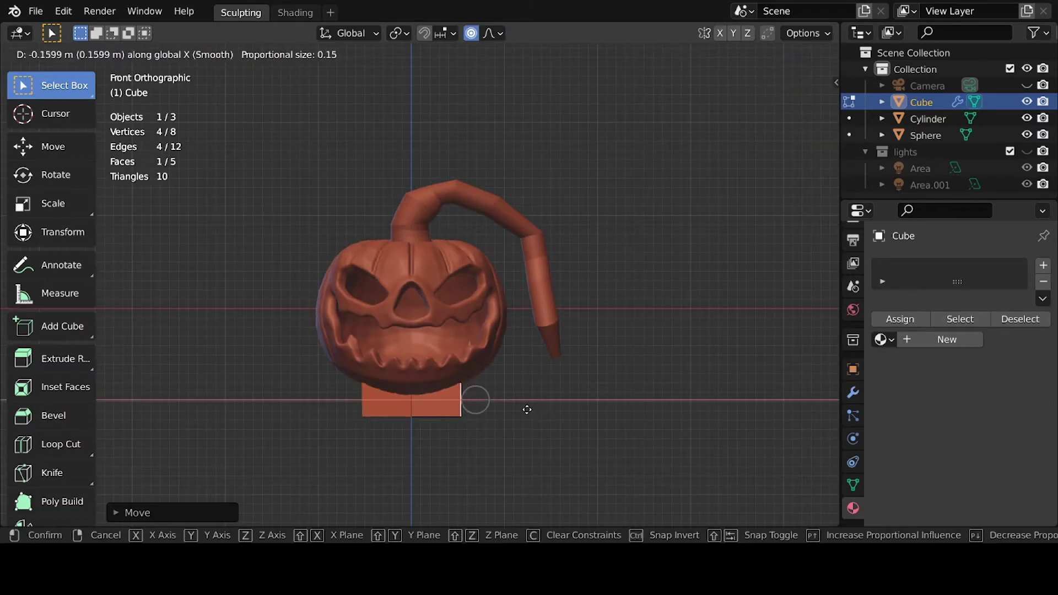
click(524, 409)
Extrude further flap sections and resize the flap end.
key(e)
click(568, 393)
key(e)
Extrude two flap faces and move them downward into curled-down flaps.
key(e)
click(573, 448)
middle_drag(574, 449, 585, 489)
key(s)
click(507, 461)
shift+click(481, 386)
mouse_move(508, 460)
middle_down()
mouse_move(481, 386)
mouse_move(403, 431)
middle_up()
key(e)
key(y)
click(501, 393)
key(g)
click(403, 430)
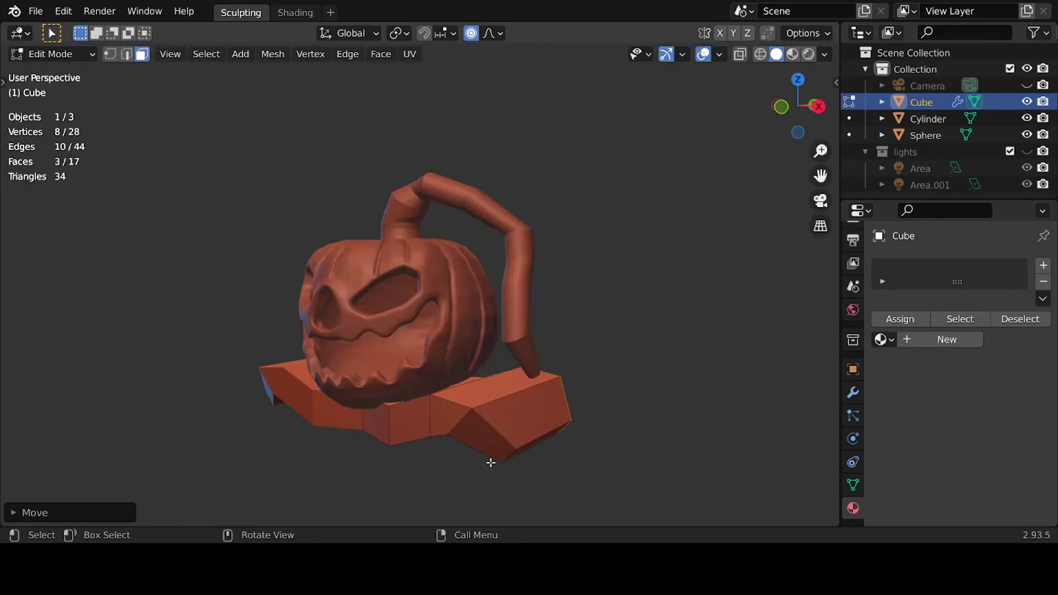
Add a level-2 Subdivision modifier with Ctrl+2 to round the collar.
key(Tab)
key(ctrl+2)
click(853, 392)
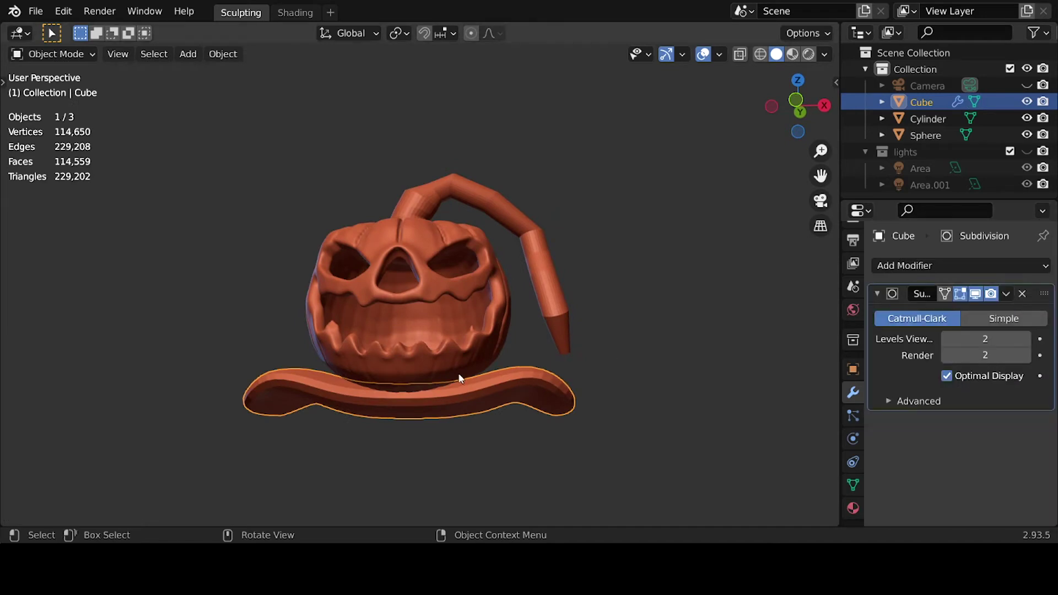
click(472, 457)
Add a UV sphere below the collar and scale it wider and taller into a body.
key(ctrl+Tab)
key(shift+a)
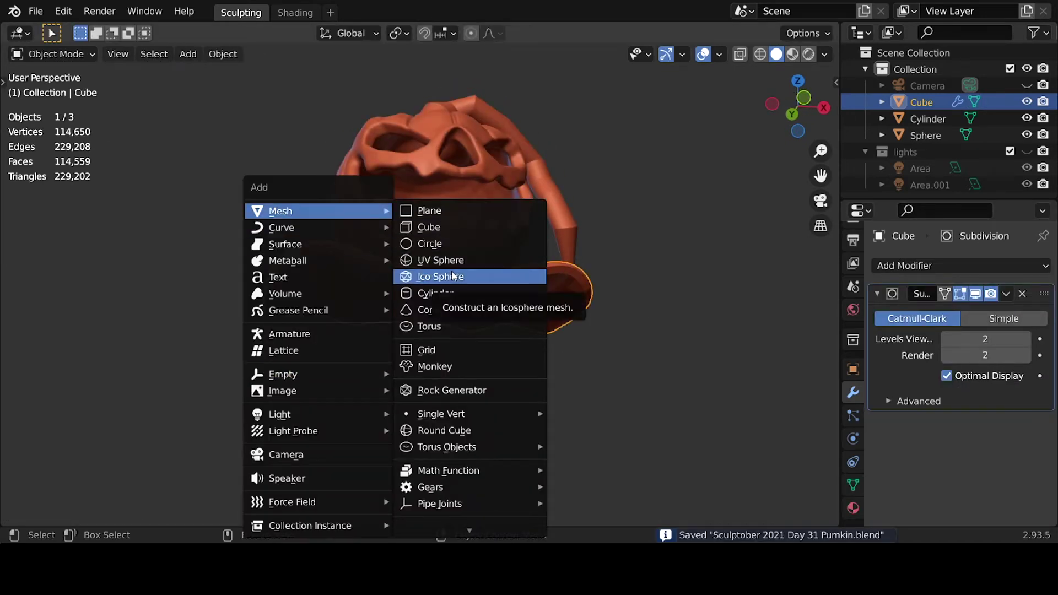
click(437, 274)
key(g)
click(447, 446)
key(KP_1)
key(s)
key(x)
click(591, 474)
key(s)
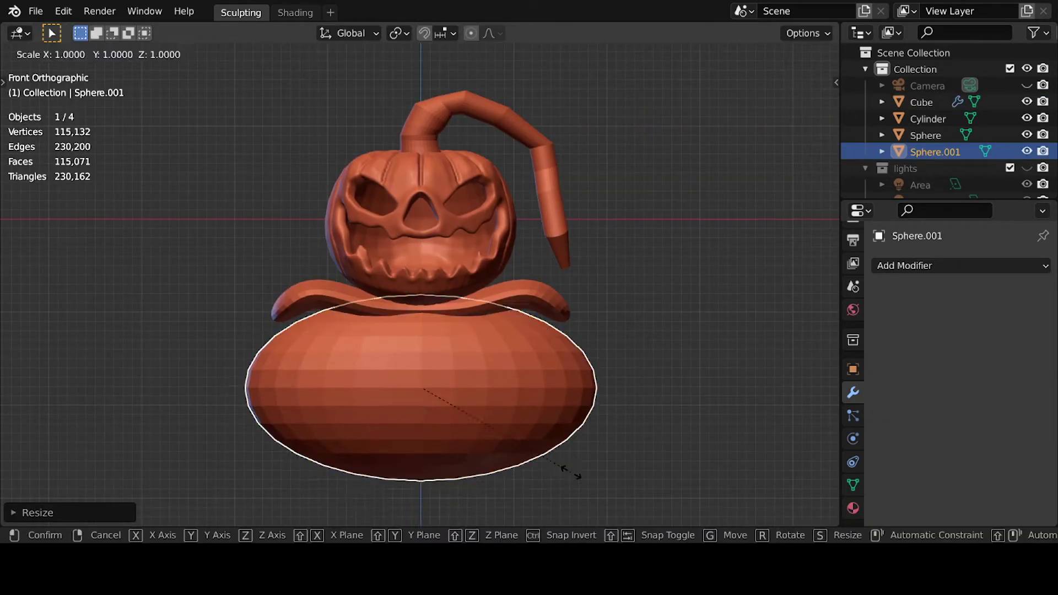
key(z)
click(703, 89)
Apply the body's scale, return to Sculpt Mode, and save the file.
key(ctrl+Tab)
scroll(619, 389, down, 3)
key(ctrl+Tab)
click(402, 378)
key(ctrl+a)
key(ctrl+Tab)
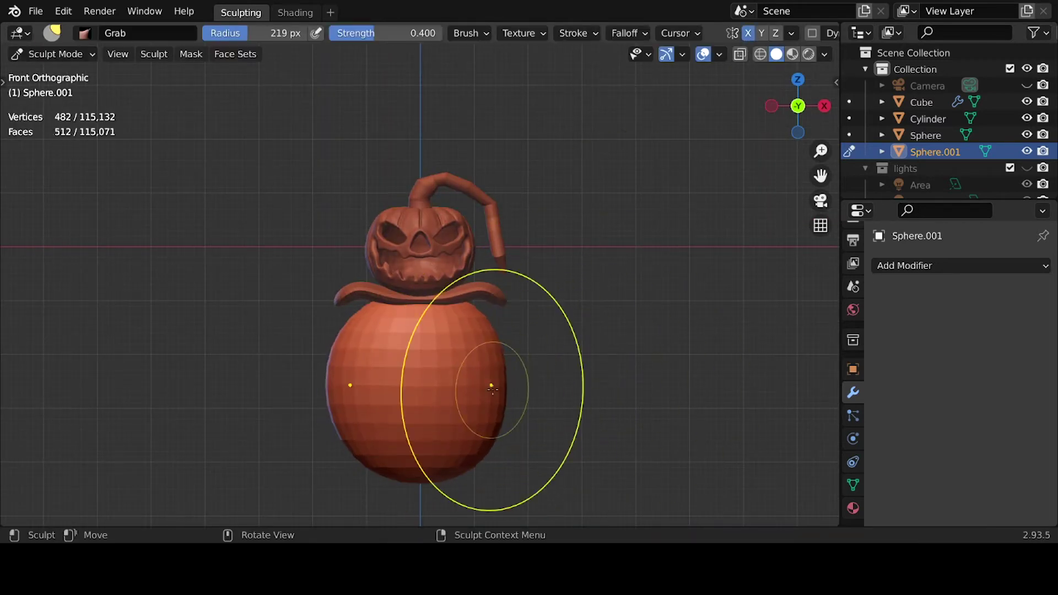
key(KP_0)
key(ctrl+s)
Check the body through the camera view and set the remesh voxel size to 0.0625.
scroll(449, 236, down, 3)
scroll(445, 330, up, 3)
middle_drag(444, 330, 439, 307)
key(KP_0)
key(shift+grave)
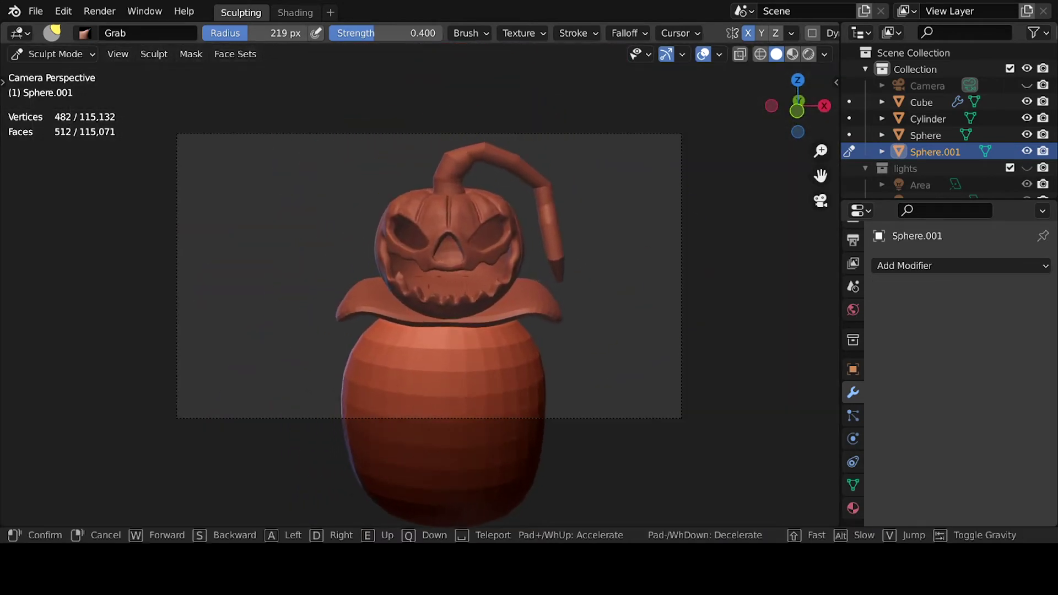
click(482, 285)
key(r)
key(ctrl+r)
Remesh the body and smooth it with the Mesh Filter's Smooth filter.
key(f)
key(t)
scroll(66, 361, down, 5)
click(65, 290)
click(187, 33)
click(204, 52)
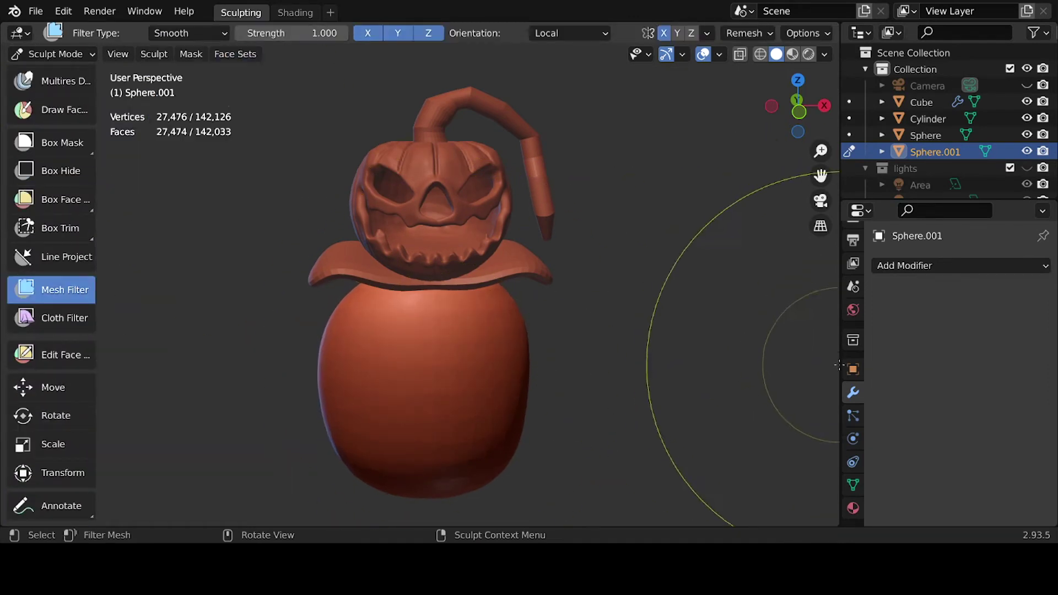
key(ctrl+Tab)
key(ctrl+Tab)
Carve two vertical grooves down the body with a smaller Draw Sharp brush.
click(65, 113)
key(f)
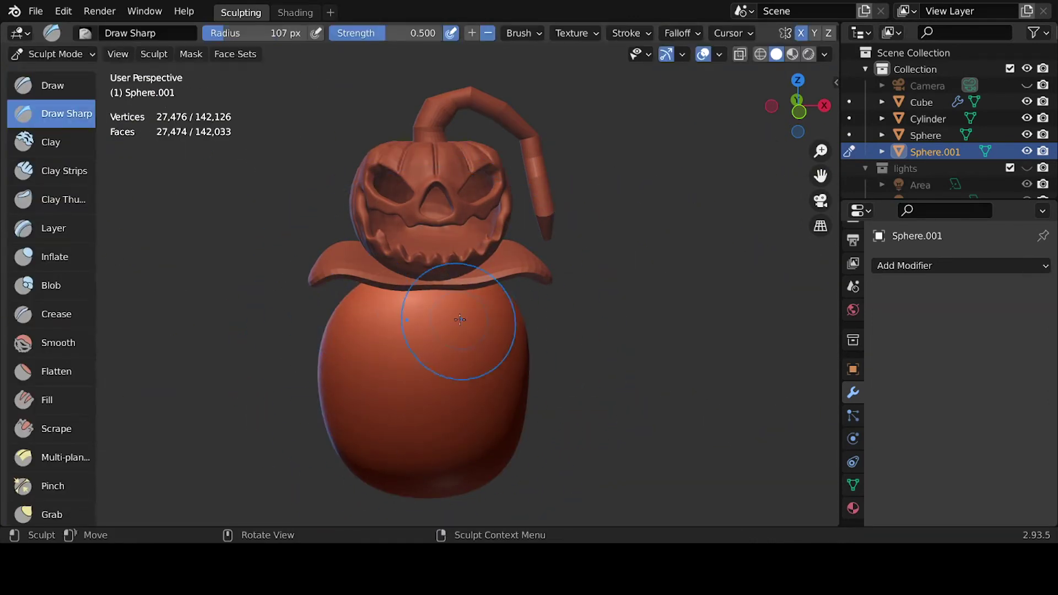
click(467, 294)
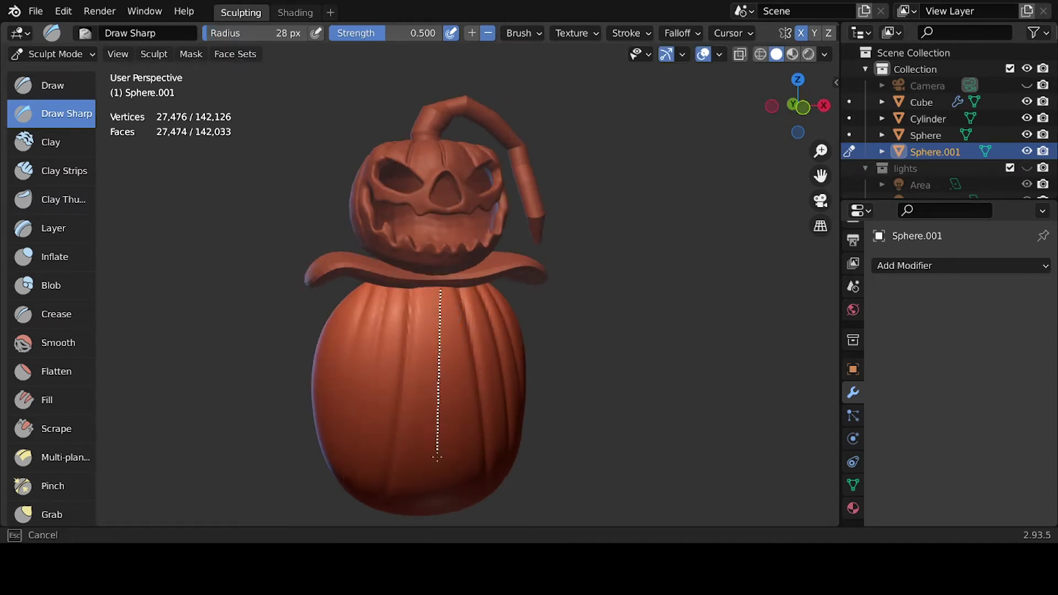
scroll(853, 241, up, 2)
click(852, 239)
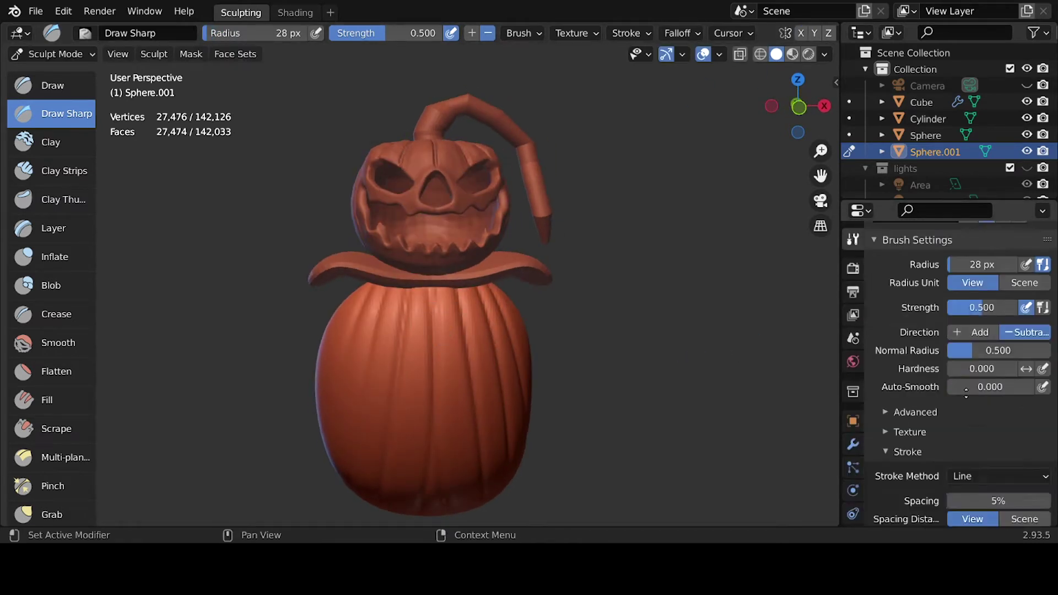
scroll(964, 328, down, 4)
drag(475, 303, 467, 384)
drag(420, 310, 405, 391)
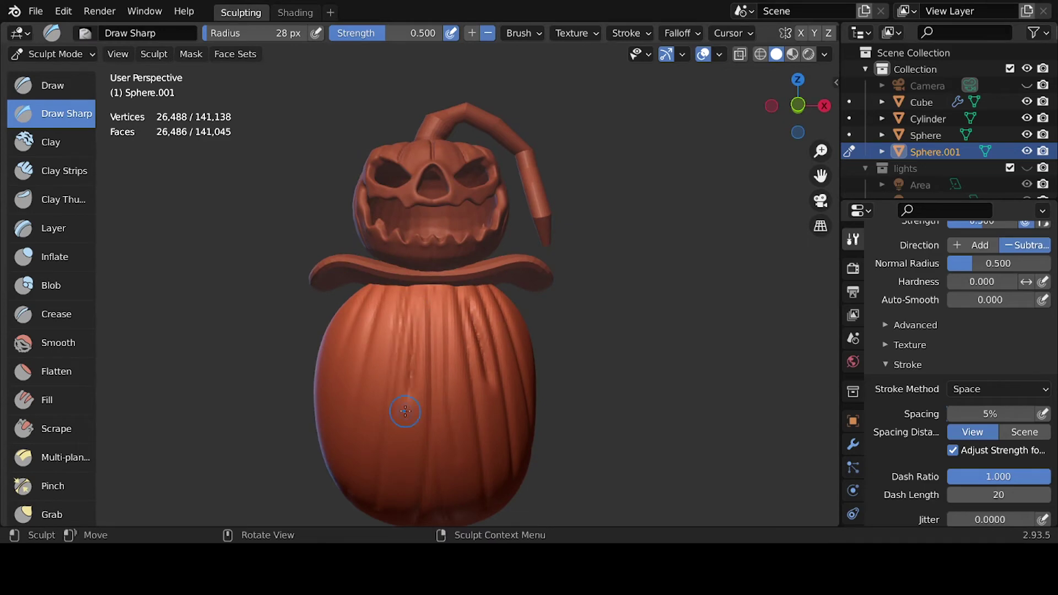
Use the Grab brush to pull the body's right side outward and down into a draped shape.
middle_drag(426, 288, 460, 288)
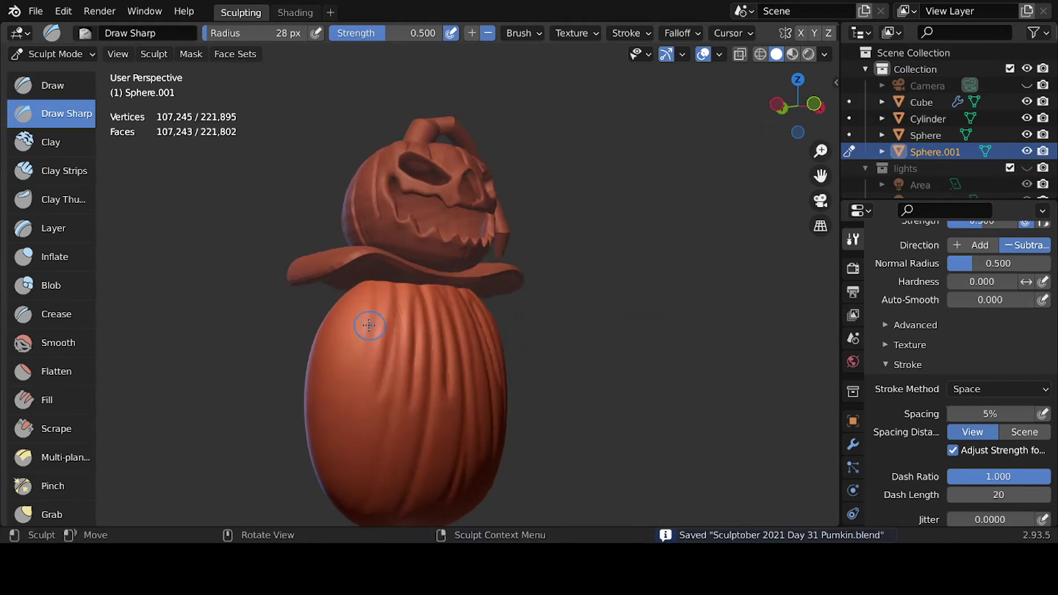
key(g)
drag(460, 288, 542, 300)
drag(550, 394, 503, 483)
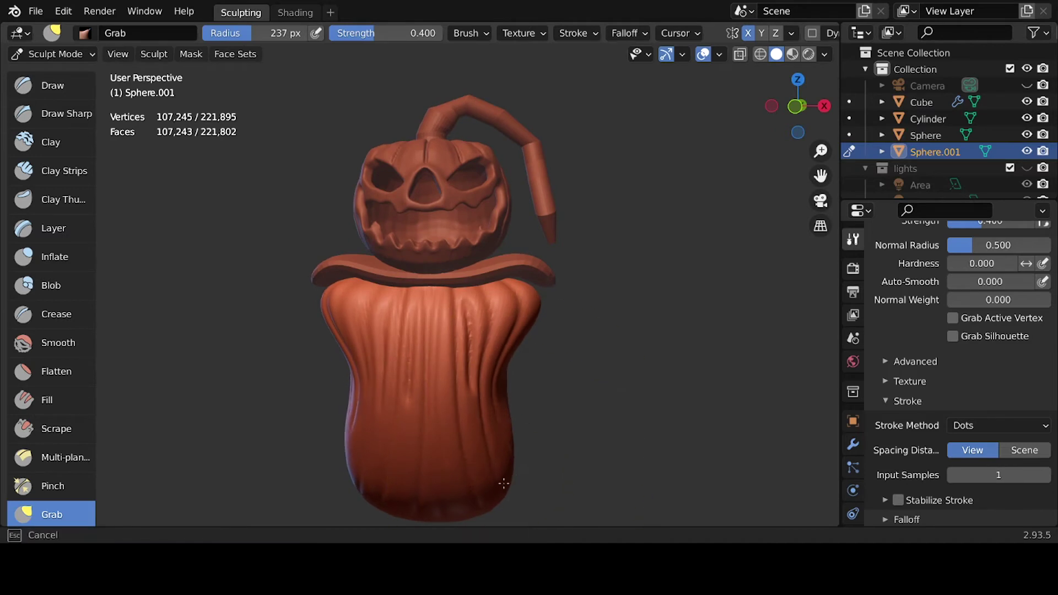
click(93, 114)
key(f)
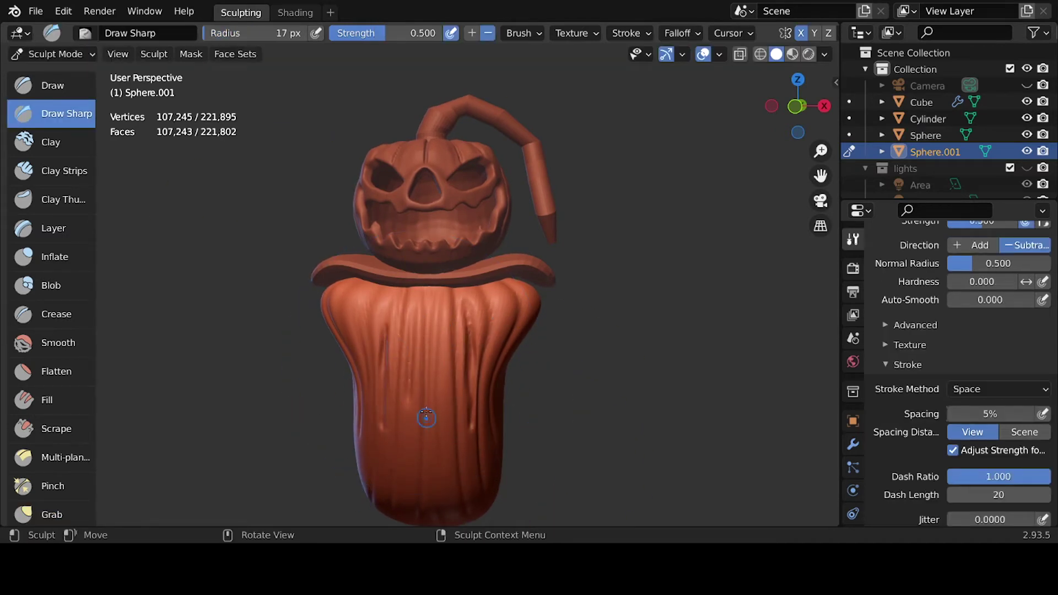
Pinch a fold on the body into a sharper crease with the Pinch brush.
key(g)
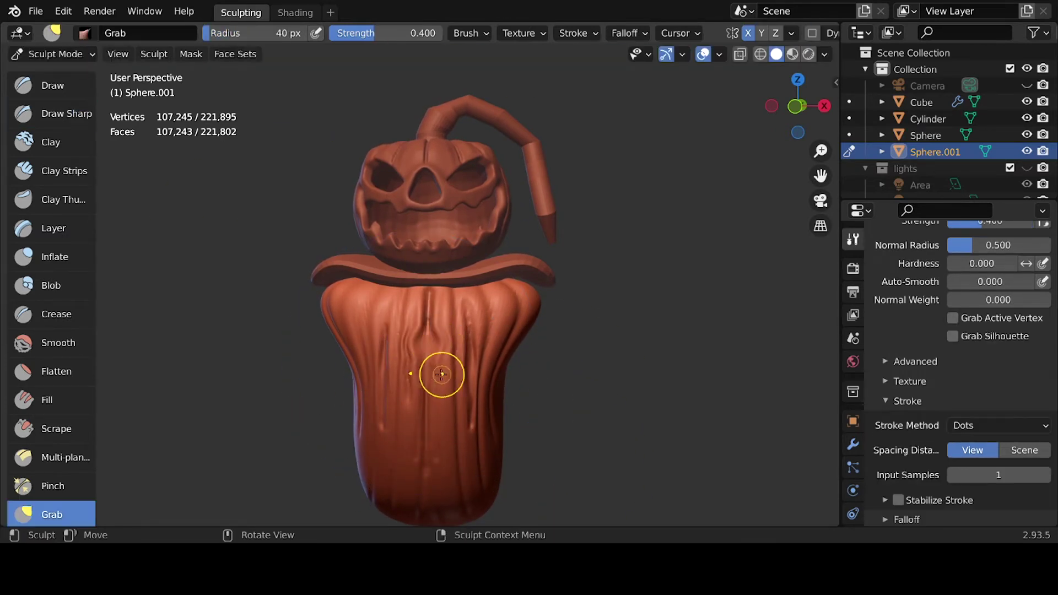
key(p)
scroll(441, 325, up, 2)
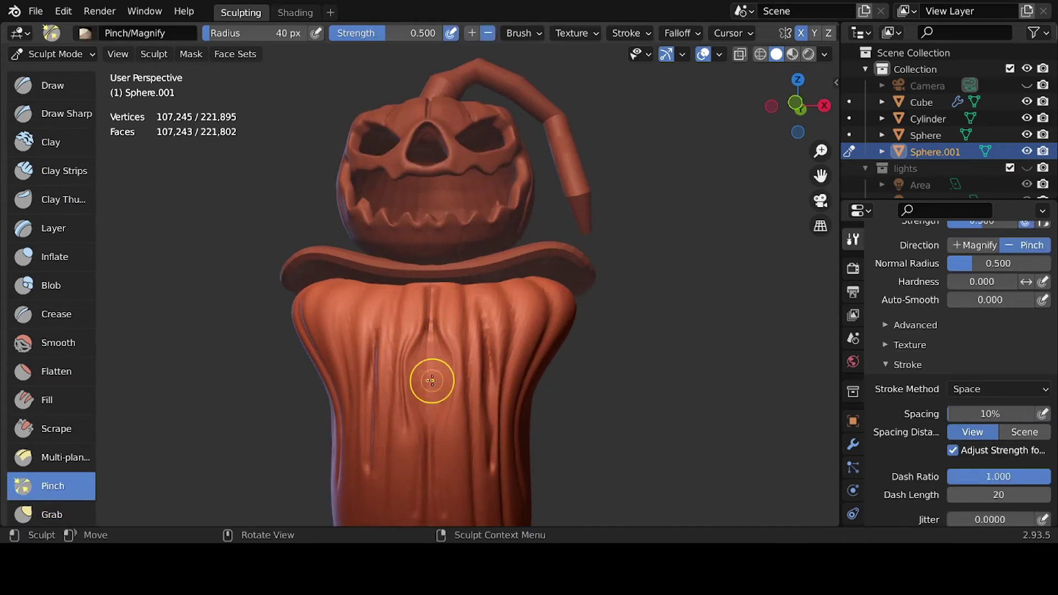
shift+middle_drag(432, 339, 449, 312)
key(g)
key(p)
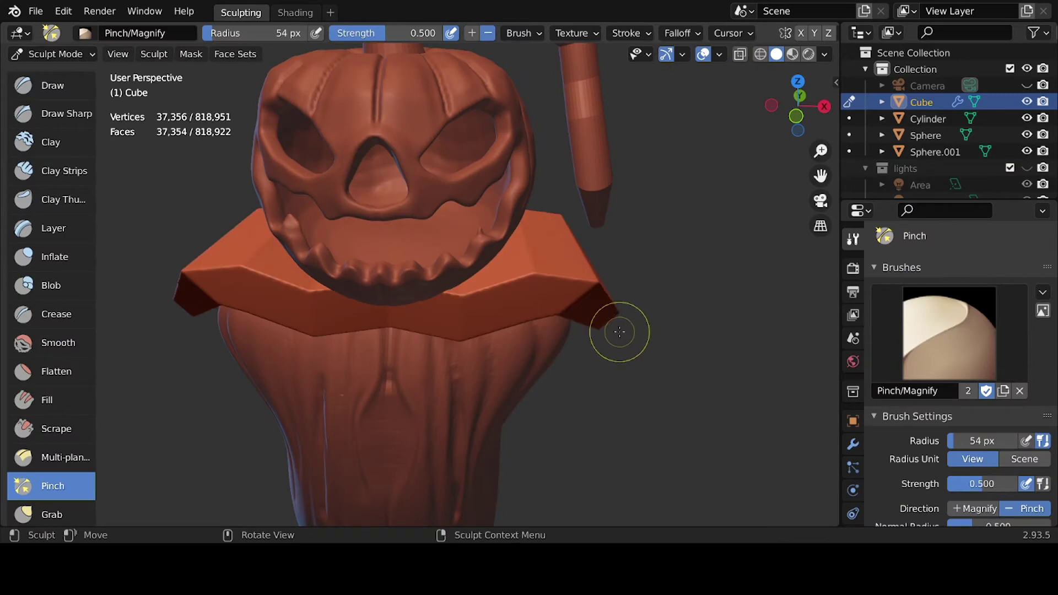
Remesh the collar at 0.018 voxel size and enlarge the Grab brush radius.
key(shift+r)
click(641, 363)
key(ctrl+r)
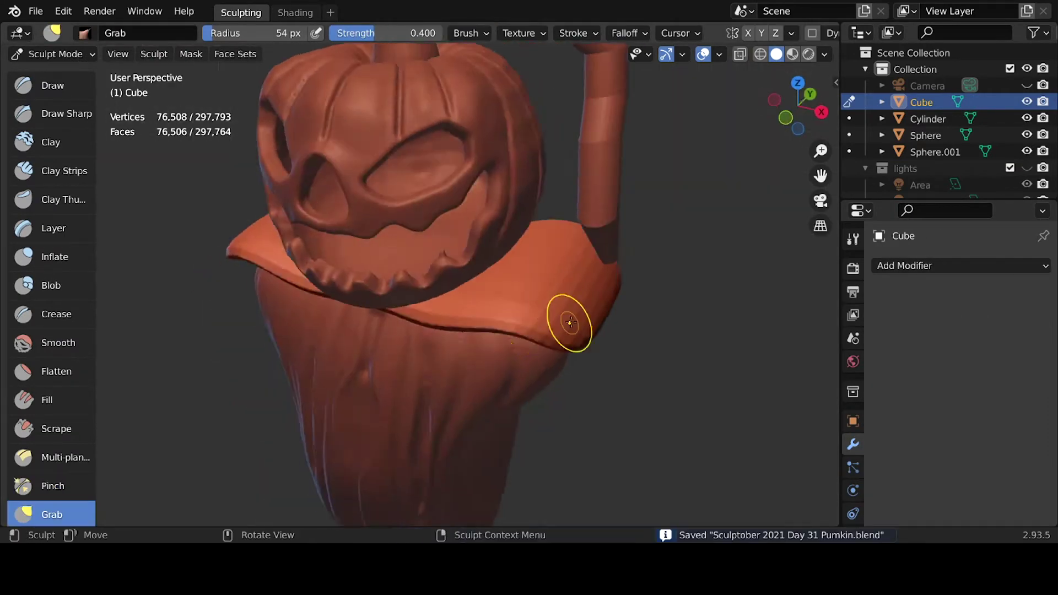
mouse_move(423, 358)
middle_down()
mouse_move(378, 296)
mouse_move(272, 307)
mouse_move(490, 296)
middle_up()
middle_drag(358, 409, 437, 355)
key(f)
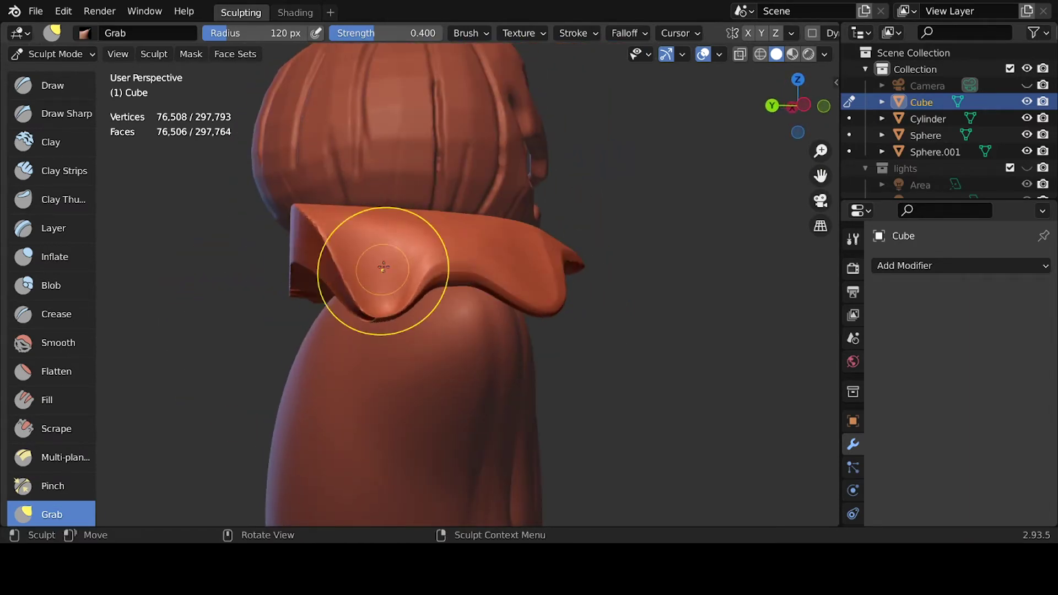
click(341, 310)
Save the file, review the collar around the model and through the camera, then return to Object Mode.
key(KP_0)
key(ctrl+s)
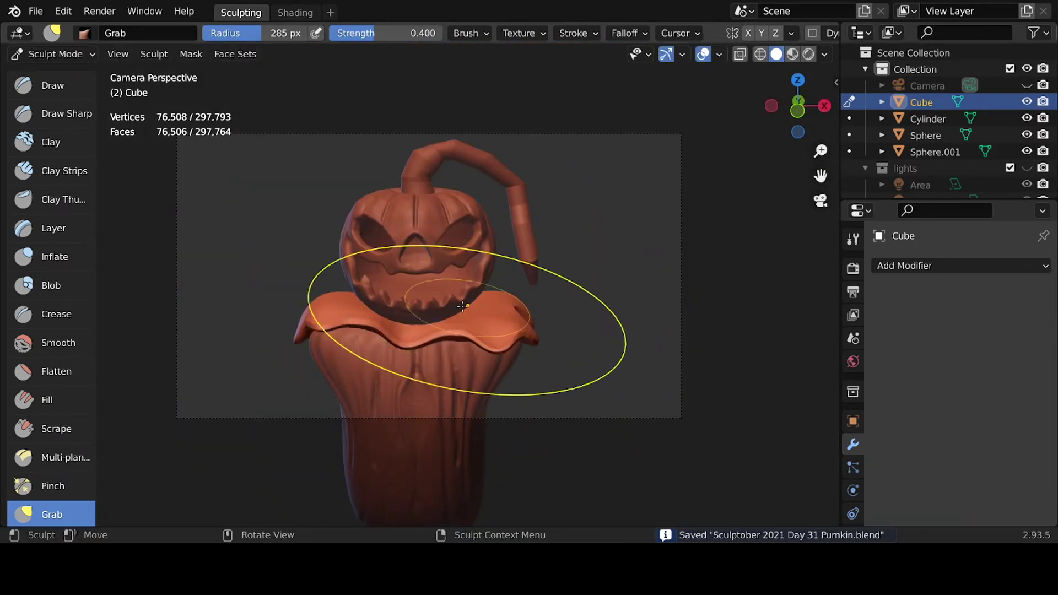
middle_drag(355, 308, 473, 343)
key(KP_0)
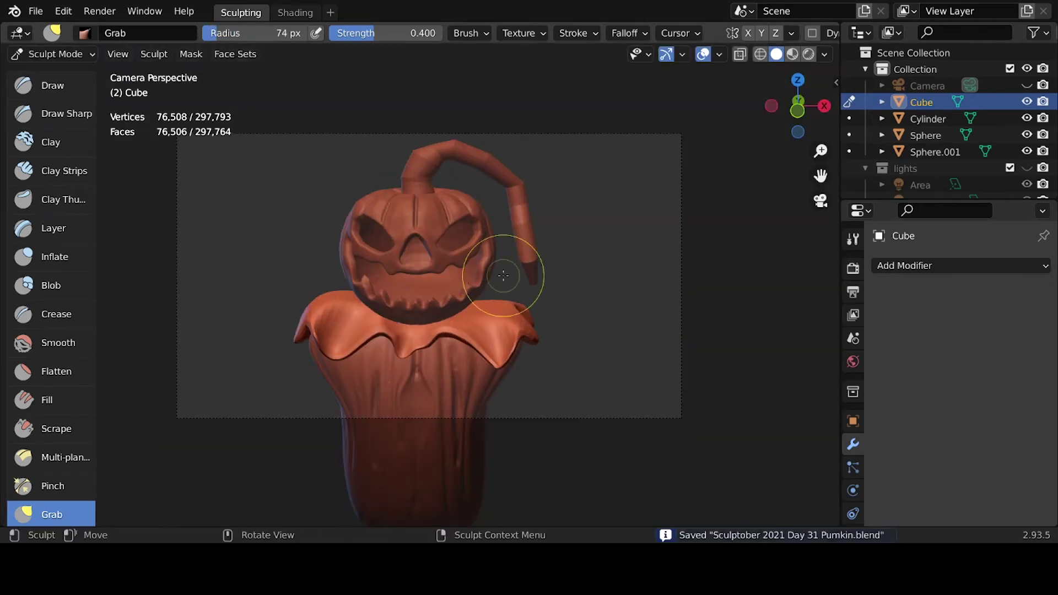
mouse_move(453, 278)
middle_down()
mouse_move(449, 320)
mouse_move(524, 354)
middle_up()
key(KP_0)
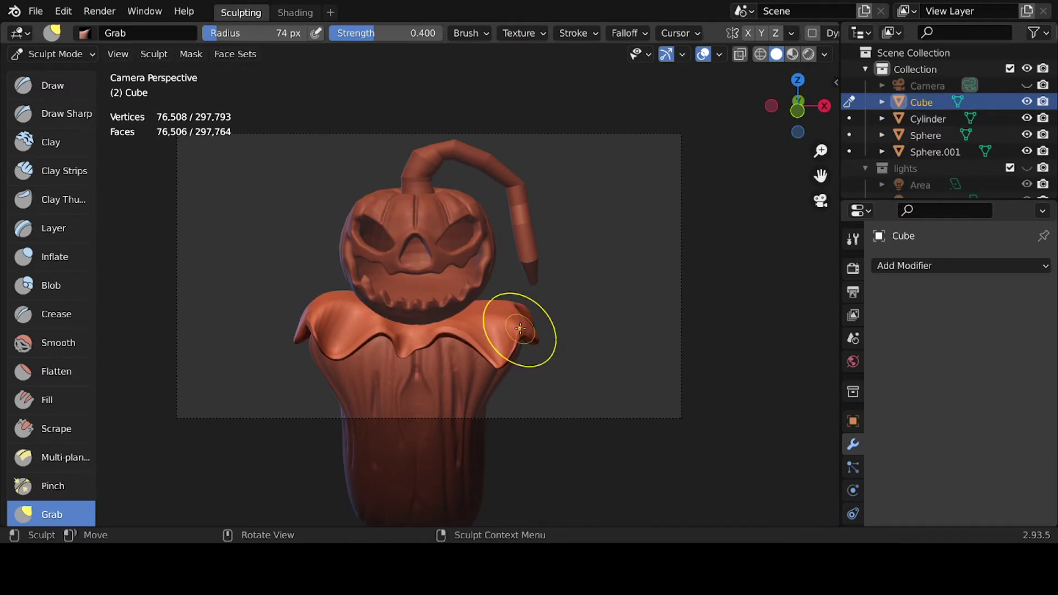
key(ctrl+Tab)
click(325, 239)
key(shift+a)
Add a UV sphere and move it toward the head using front and side views.
click(659, 260)
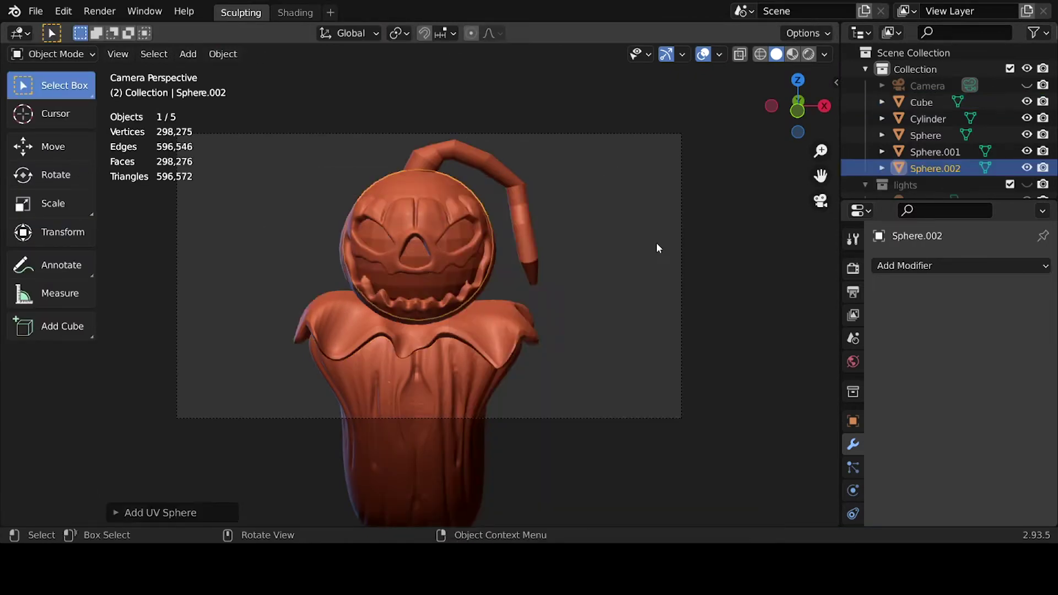
key(KP_1)
key(g)
click(867, 247)
key(KP_3)
Delete the left half of the sphere in Edit Mode to leave a half-sphere.
key(Tab)
key(shift+z)
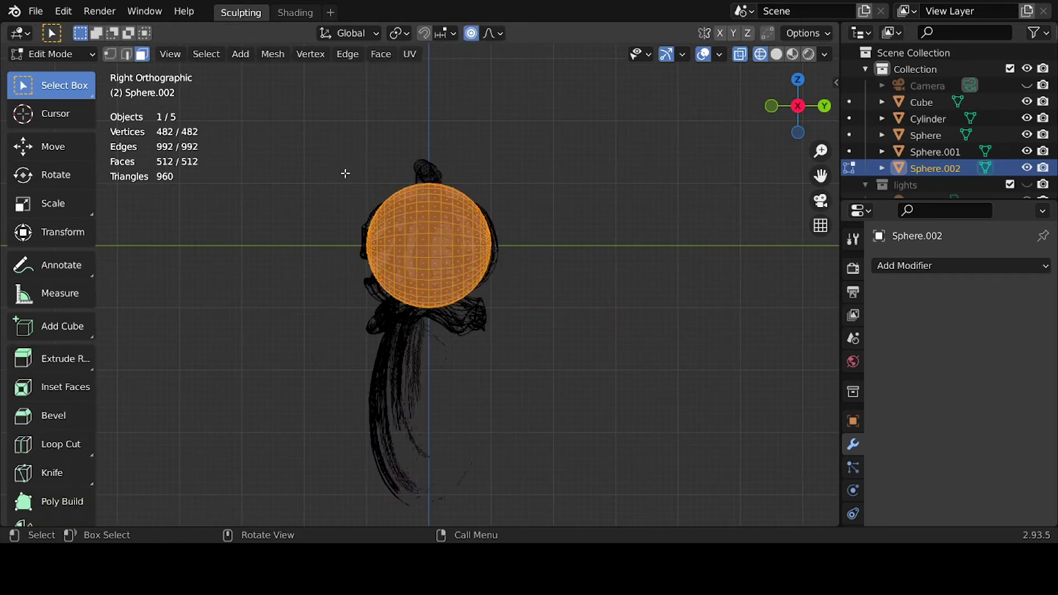
key(alt+a)
drag(302, 145, 430, 336)
key(x)
click(425, 366)
key(KP_1)
key(Tab)
Shrink the half-sphere, move it onto the right eye, and rotate it.
key(s)
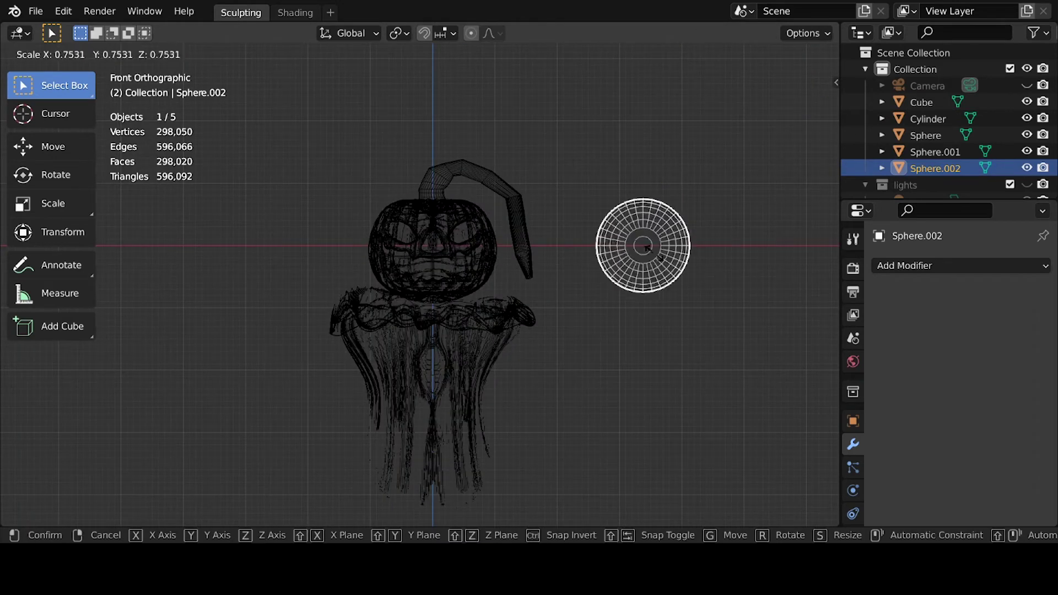
key(Return)
key(shift+z)
key(g)
key(Return)
key(r)
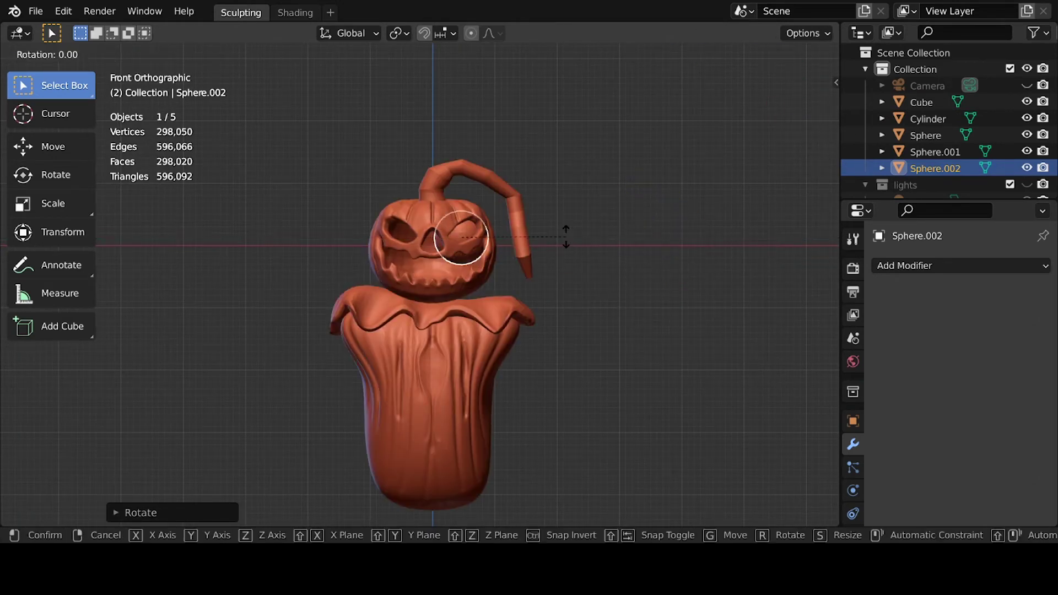
click(566, 237)
middle_drag(566, 237, 737, 302)
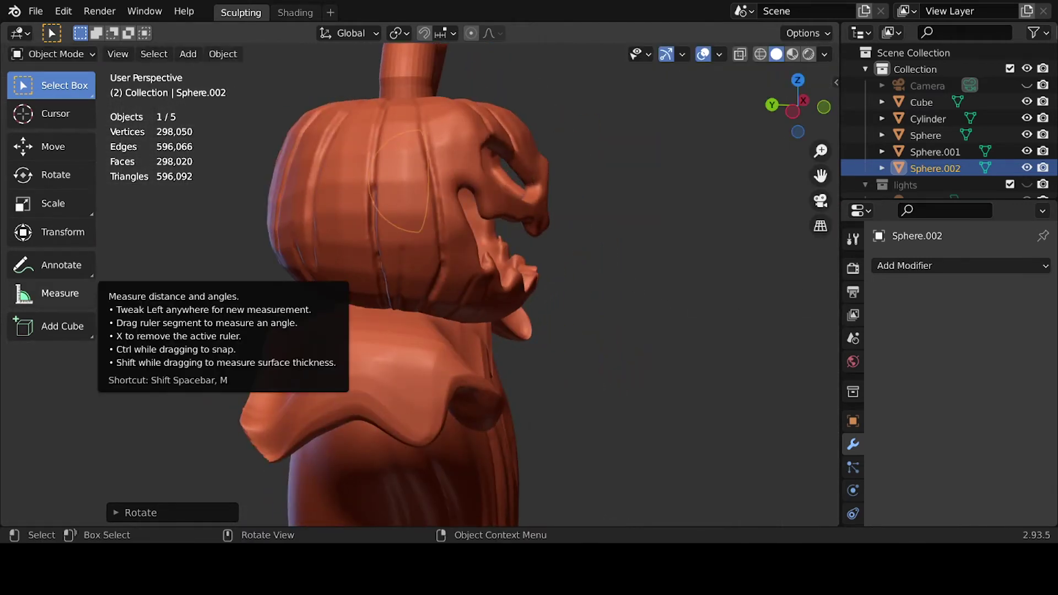
mouse_move(496, 276)
middle_down()
mouse_move(587, 266)
mouse_move(349, 210)
middle_up()
scroll(587, 266, up, 3)
Reposition, resize and rotate the eyeball so it sits snugly in the socket.
key(g)
click(558, 235)
key(g)
click(349, 255)
key(KP_1)
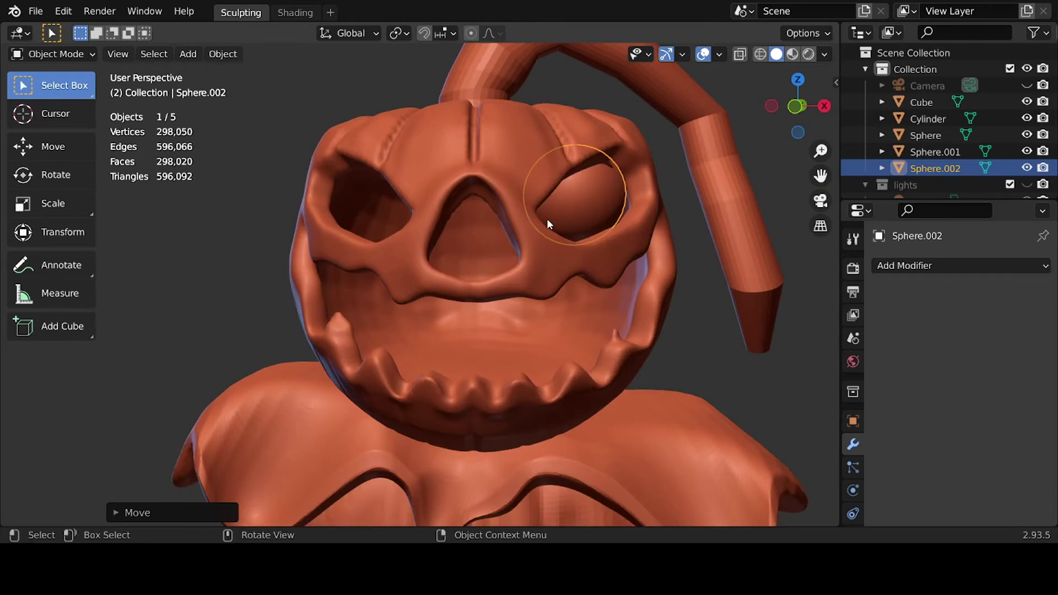
key(s)
click(573, 221)
middle_drag(573, 221, 423, 270)
key(r)
click(392, 273)
key(KP_1)
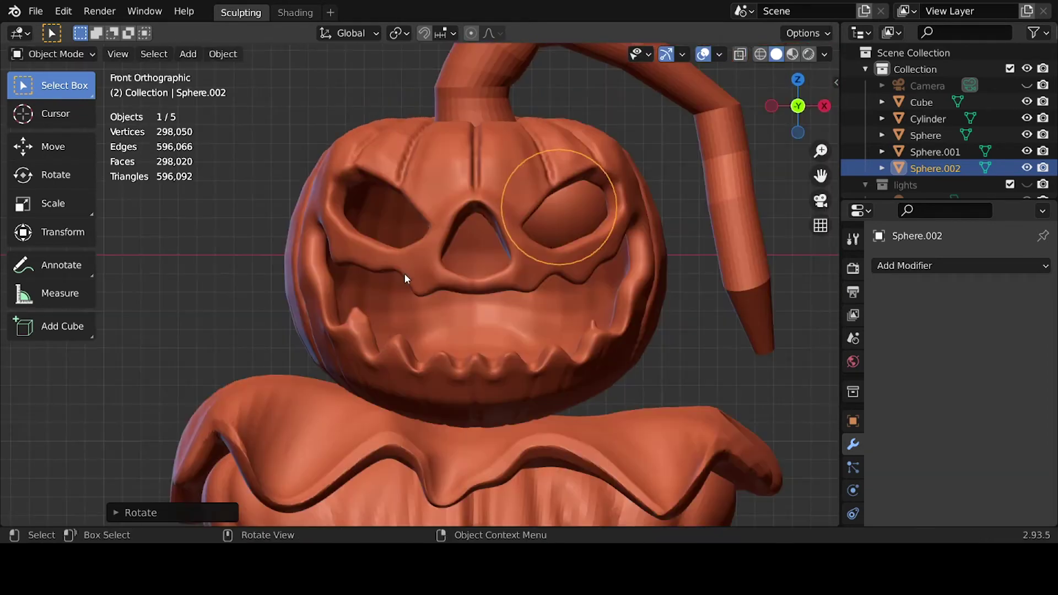
Delete the extra eyeball and add a Mirror modifier to copy the eye into the other socket.
key(Delete)
click(935, 168)
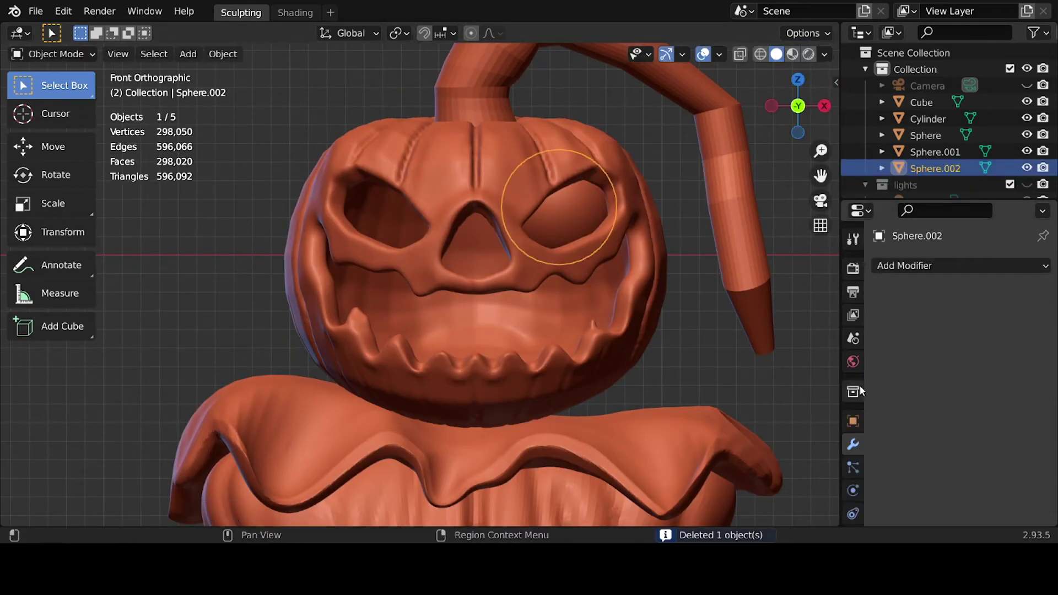
click(962, 266)
click(728, 452)
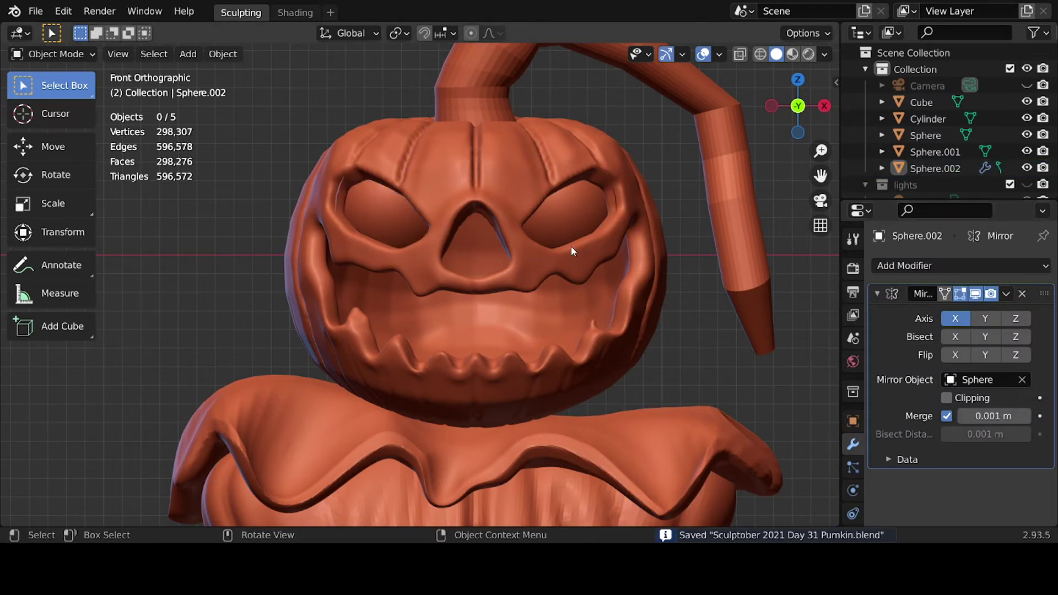
click(792, 54)
scroll(617, 237, down, 2)
click(928, 119)
Give the stem cylinder the Stem material and the eyeballs the Pumpkin material.
click(853, 490)
click(853, 279)
click(883, 319)
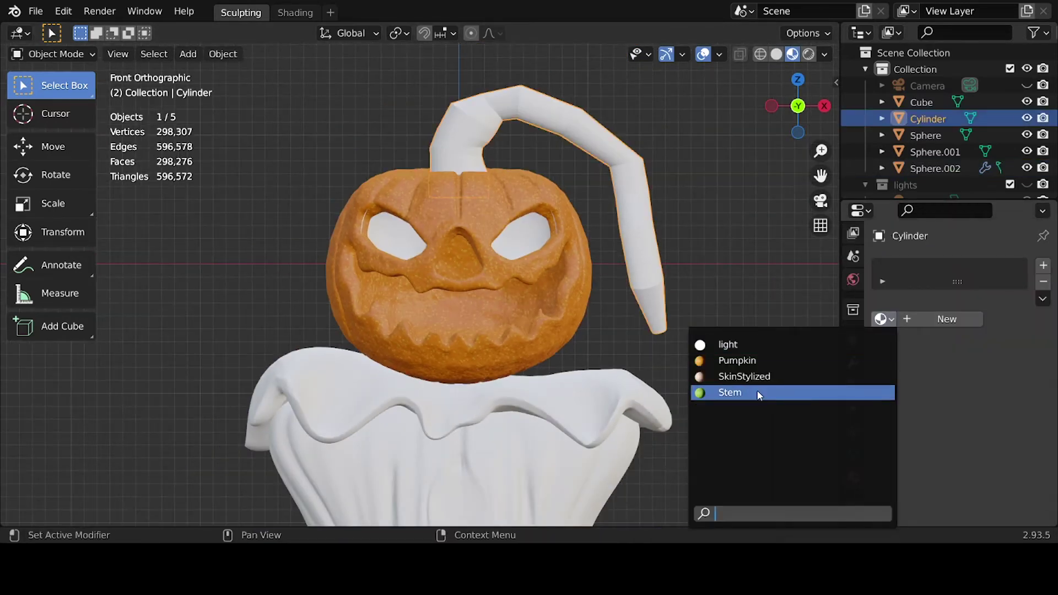
click(761, 392)
click(619, 381)
key(shift+a)
click(936, 168)
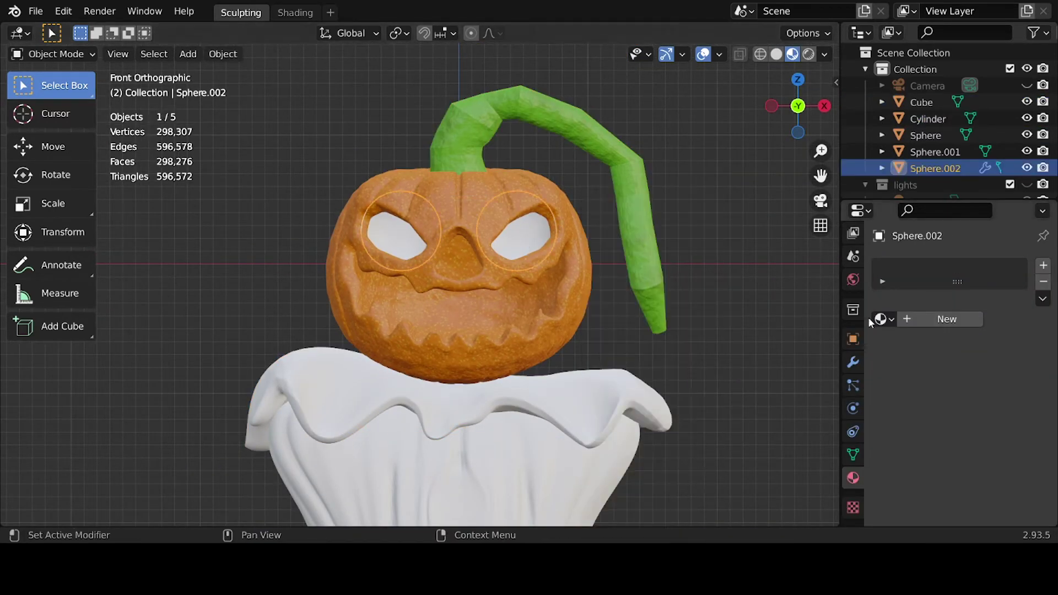
click(884, 319)
click(742, 320)
Add a point light and place it inside the head behind the right eye.
key(shift+a)
click(783, 413)
key(g)
key(KP_3)
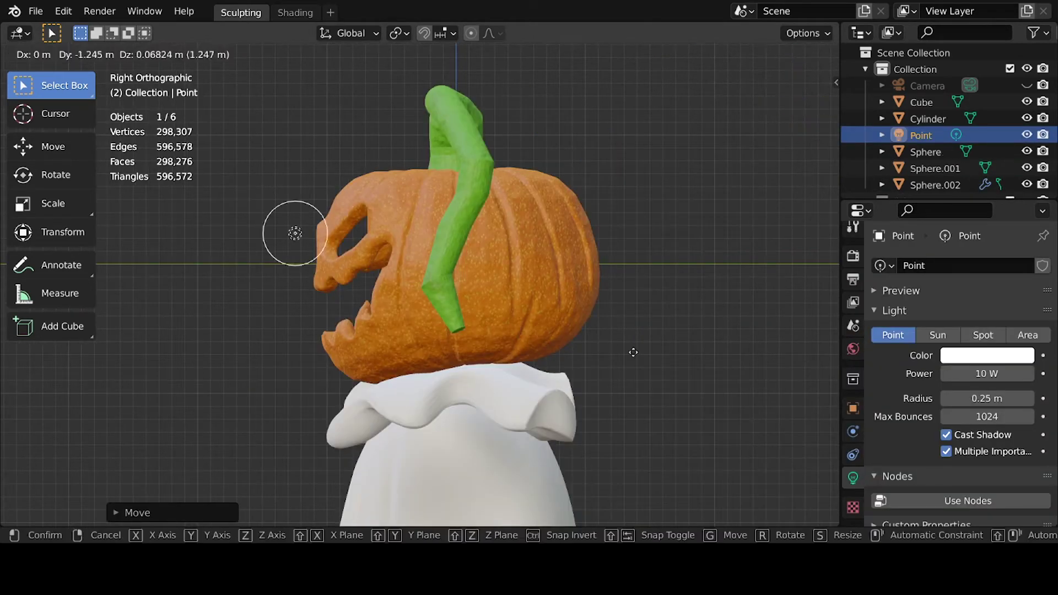
click(756, 355)
middle_drag(756, 356, 692, 354)
key(KP_1)
key(z)
key(g)
click(856, 253)
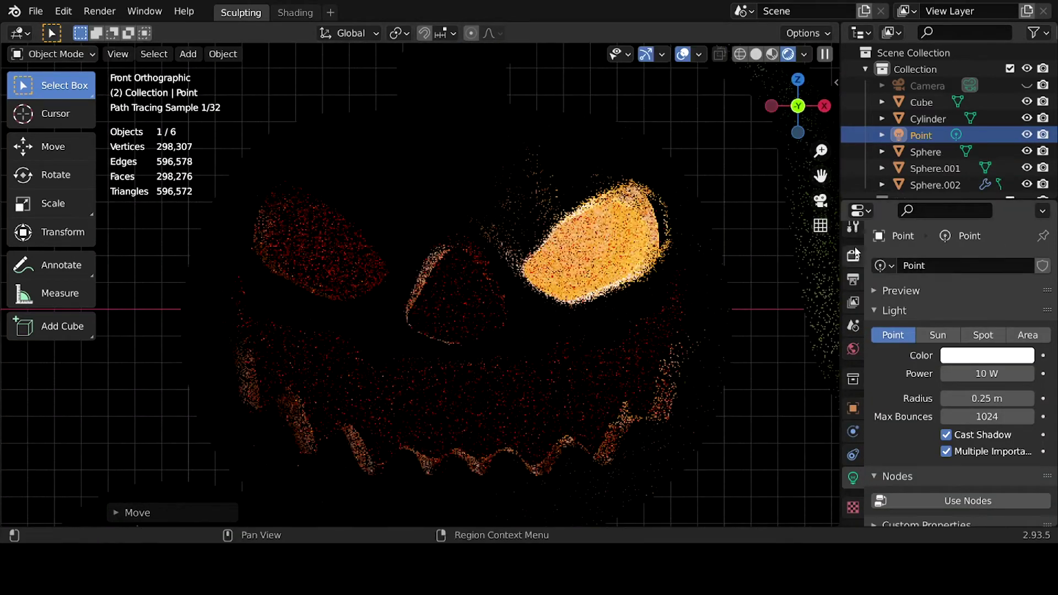
Make the eye light red with 2 W power.
click(853, 478)
click(987, 355)
click(986, 220)
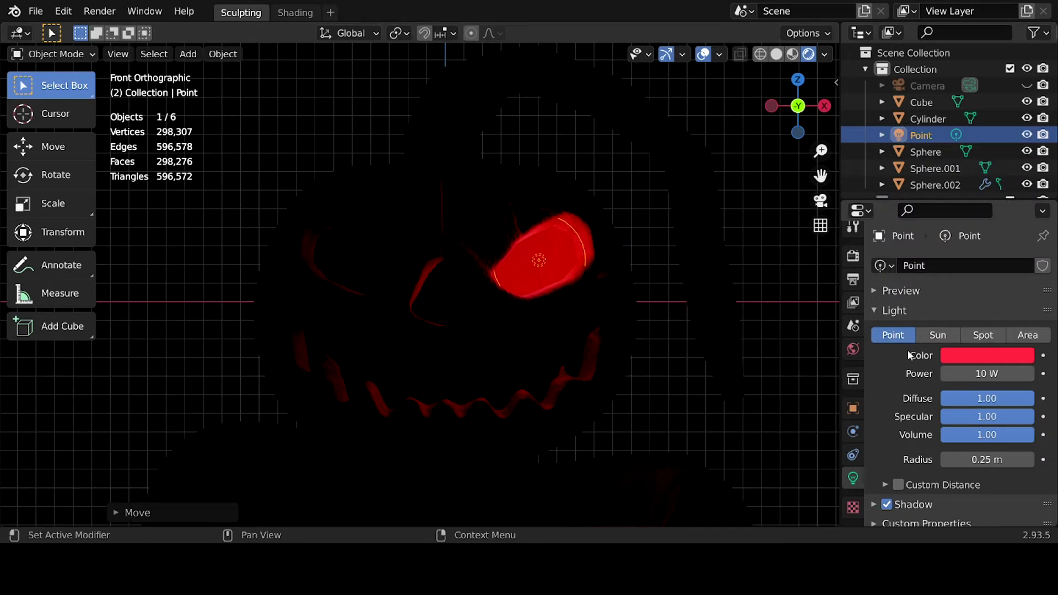
text(32)
key(Return)
Duplicate the light behind the left eye and into the mouth, making the mouth light orange.
key(shift+d)
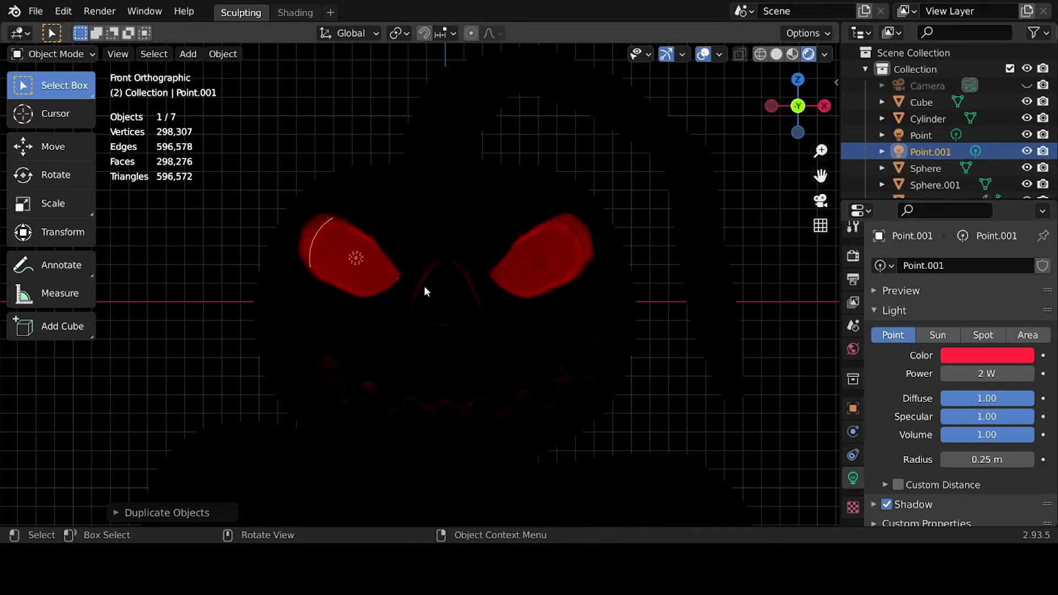
key(shift+d)
click(446, 366)
click(987, 355)
click(1014, 118)
Orbit to check the light placement, then view the face through the scene camera.
drag(970, 374, 1019, 373)
middle_drag(496, 331, 331, 360)
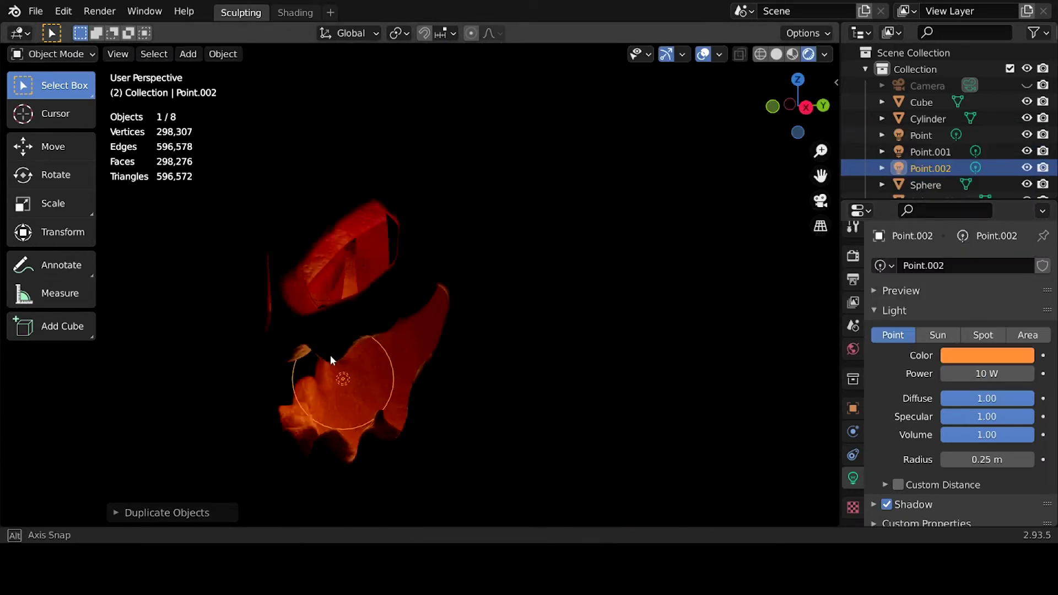
key(KP_1)
click(928, 118)
key(KP_0)
click(709, 326)
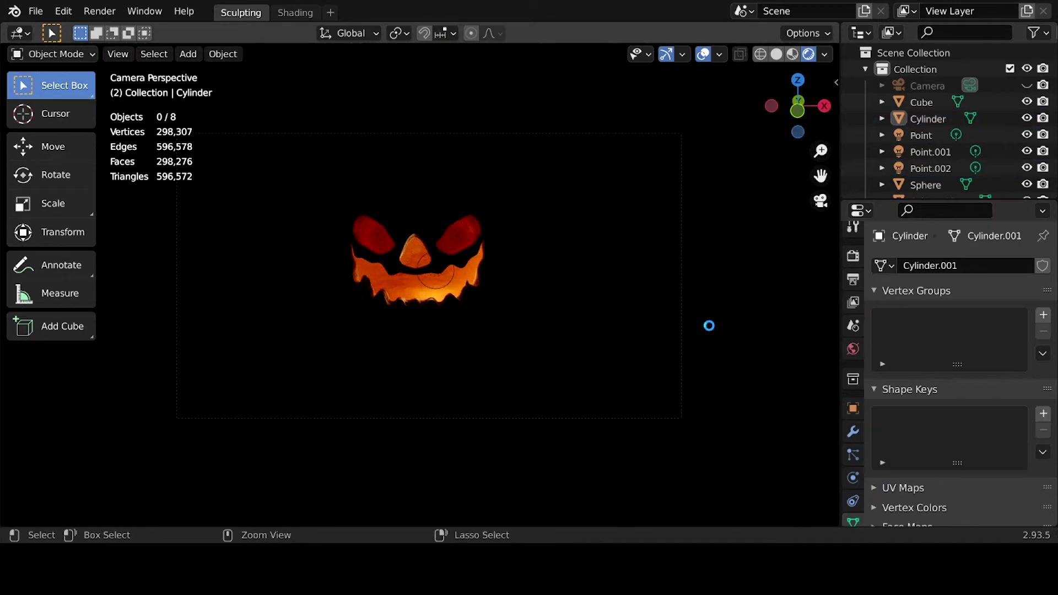
key(z)
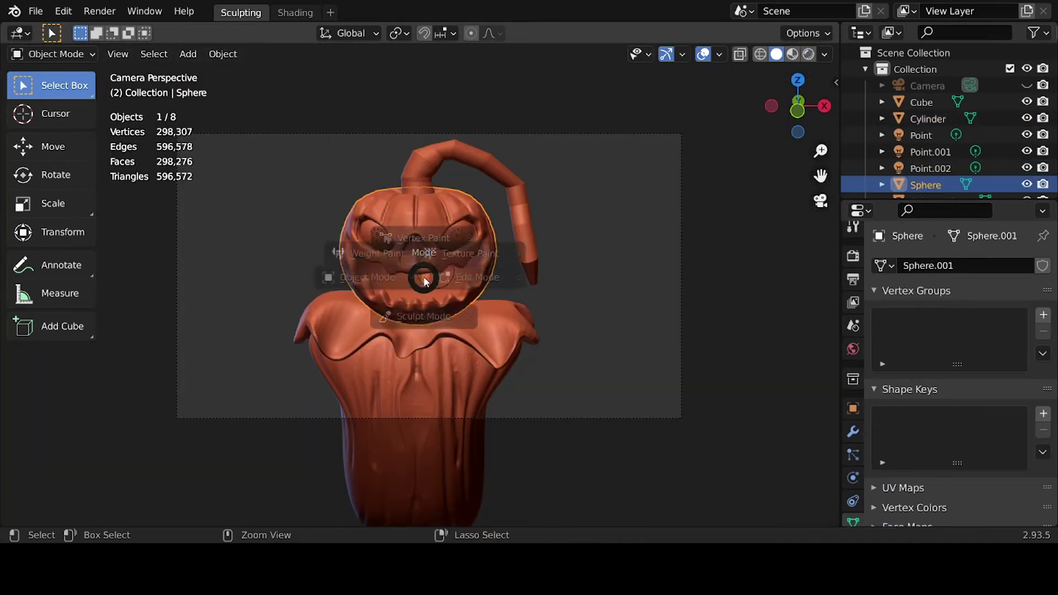
Sculpt the nose cavity edge and crease the face at lower brush strength, then save.
click(424, 316)
key(KP_1)
scroll(570, 346, up, 5)
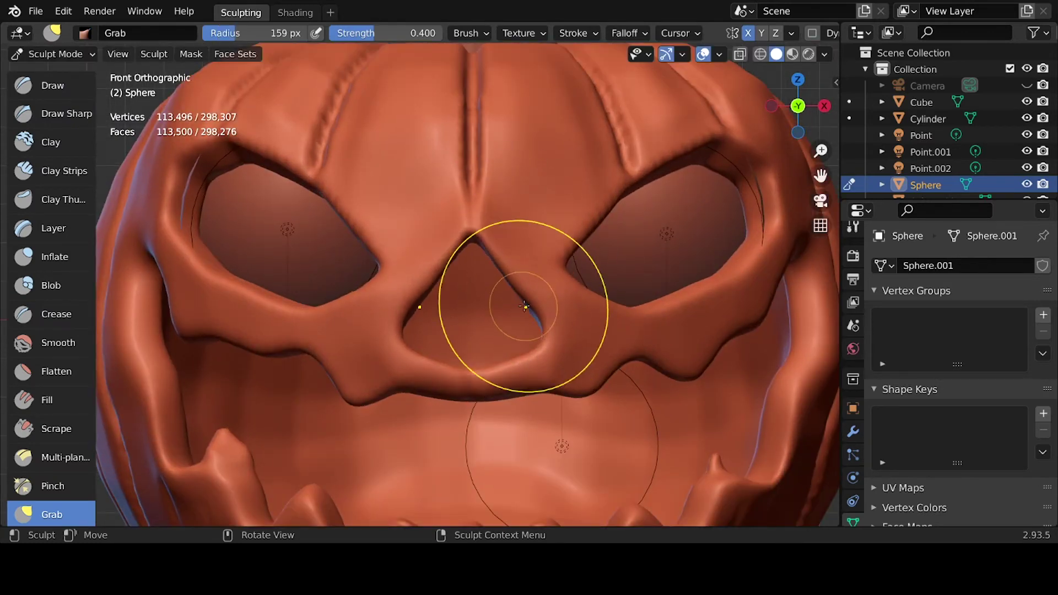
drag(525, 307, 518, 346)
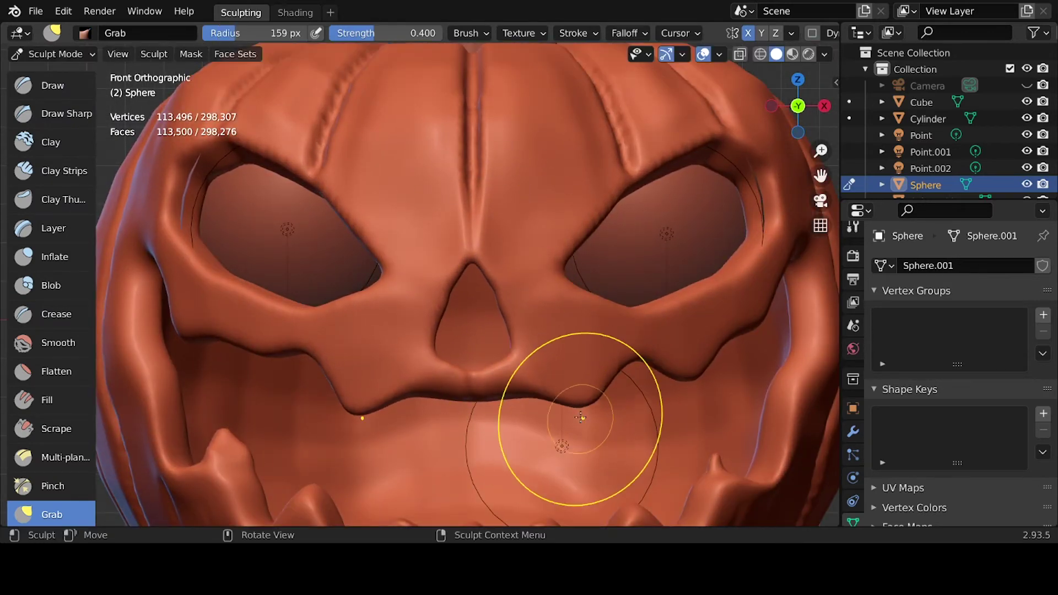
mouse_move(691, 397)
middle_down()
mouse_move(642, 350)
mouse_move(626, 282)
mouse_move(590, 295)
mouse_move(486, 170)
mouse_move(416, 189)
mouse_move(458, 182)
mouse_move(473, 440)
mouse_move(413, 307)
mouse_move(406, 390)
mouse_move(388, 372)
mouse_move(491, 362)
mouse_move(554, 333)
mouse_move(521, 332)
middle_up()
key(f)
key(c)
key(shift+f)
key(shift+c)
key(shift+f)
key(ctrl+s)
key(ctrl+s)
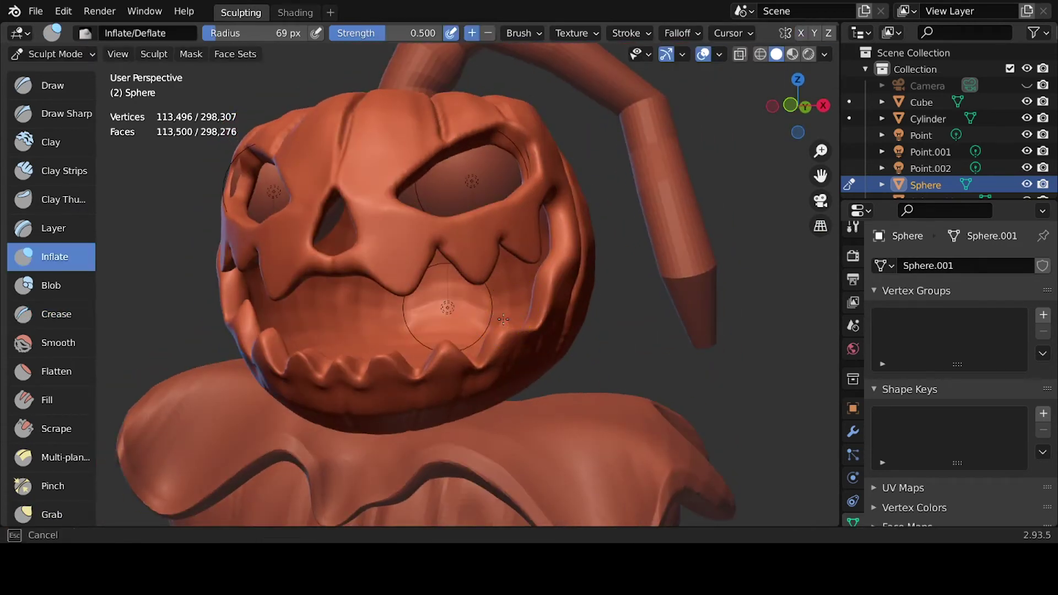
Pinch touch-ups around the mouth while orbiting the pumpkin head.
key(p)
middle_drag(520, 320, 492, 335)
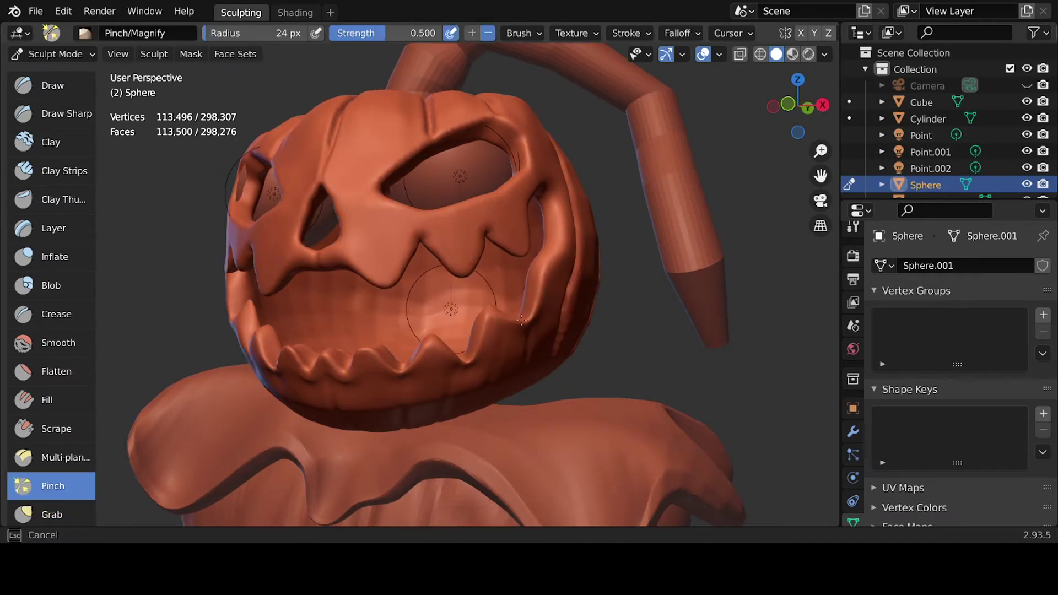
middle_drag(529, 227, 422, 251)
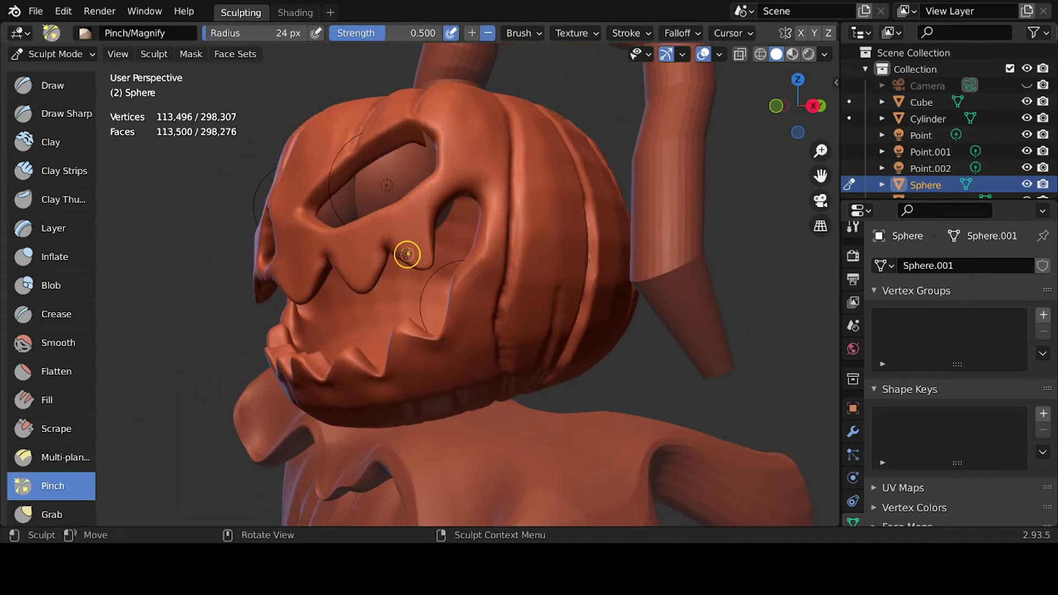
mouse_move(376, 223)
middle_down()
mouse_move(402, 244)
mouse_move(457, 253)
mouse_move(378, 248)
mouse_move(421, 218)
mouse_move(437, 326)
mouse_move(460, 280)
middle_up()
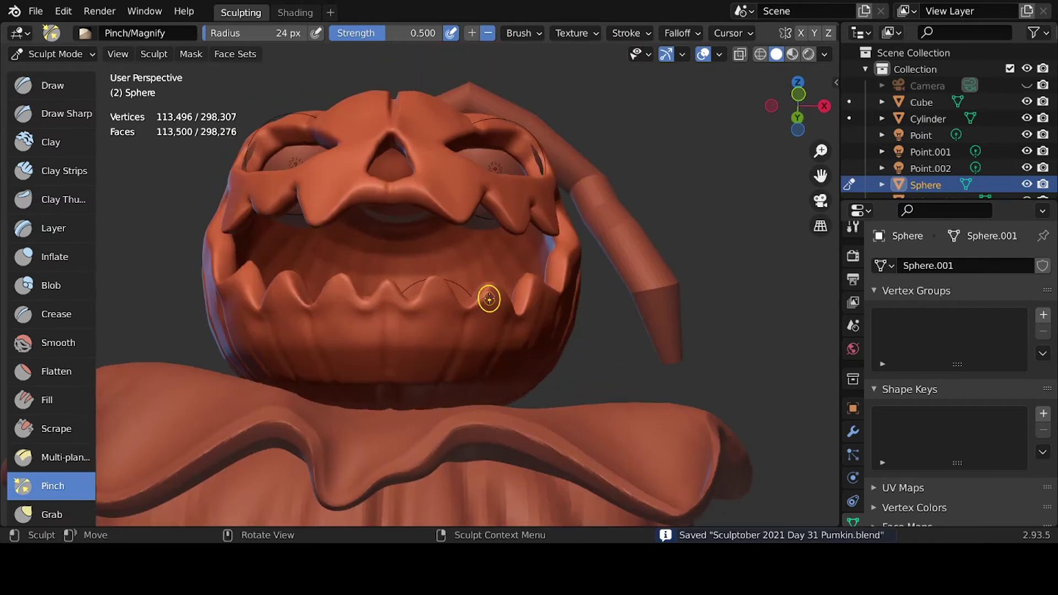
scroll(490, 298, down, 5)
Return to Object Mode, select the collar and move to the Shading workspace.
key(ctrl+Tab)
click(463, 456)
right_click(463, 455)
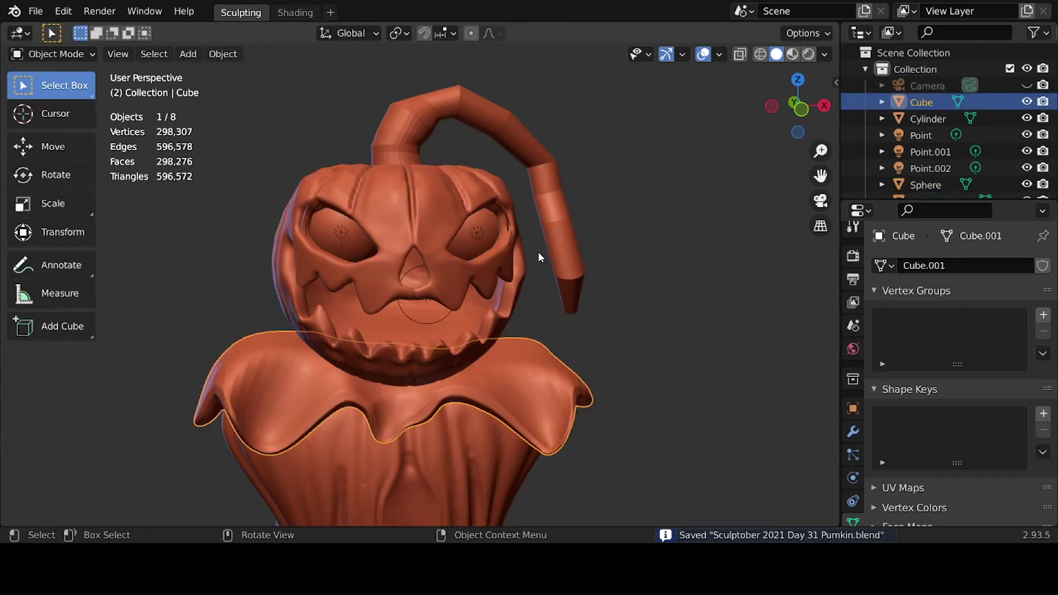
key(ctrl+Page_Down)
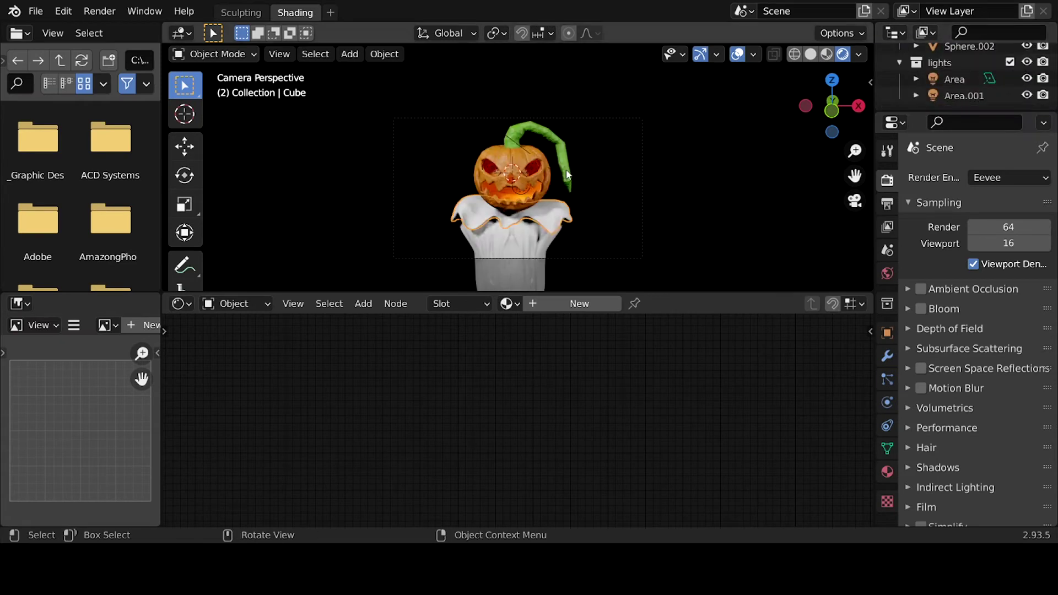
Move the pumpkin ColorRamp's second stop to about 0.82.
click(568, 176)
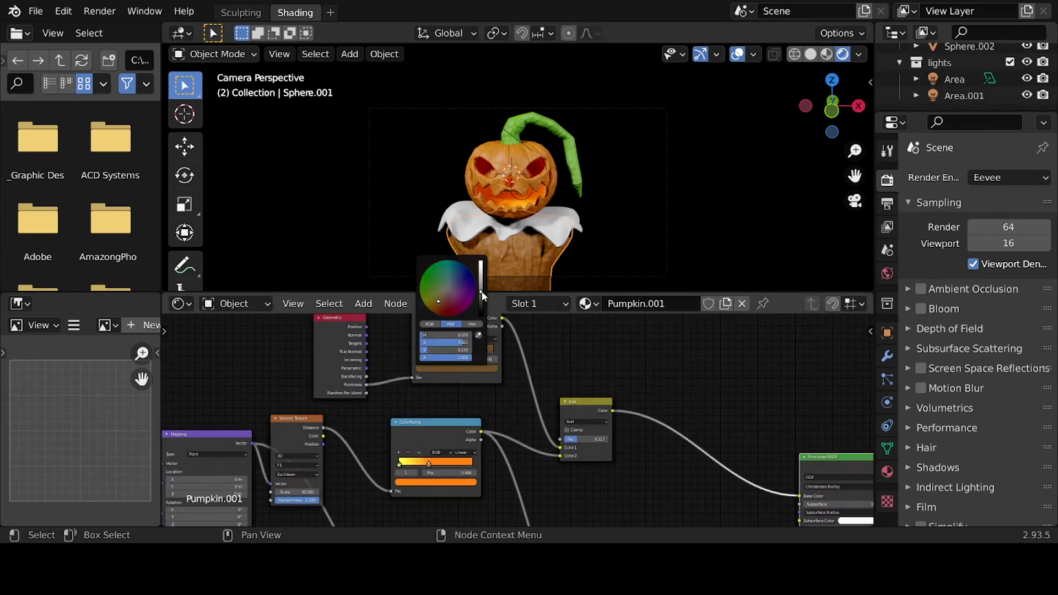
key(g)
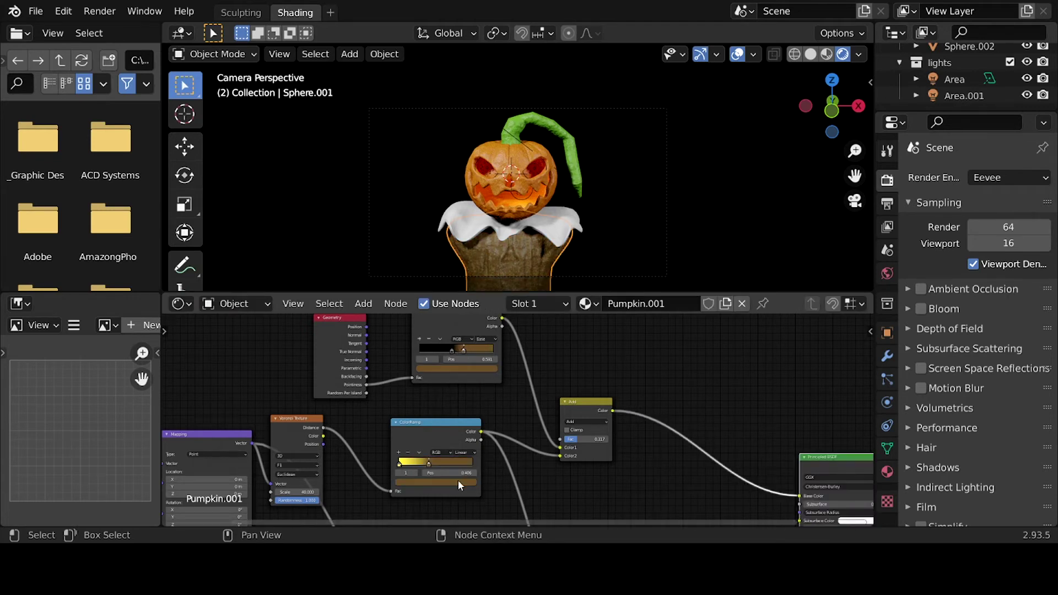
drag(437, 466, 452, 466)
click(387, 465)
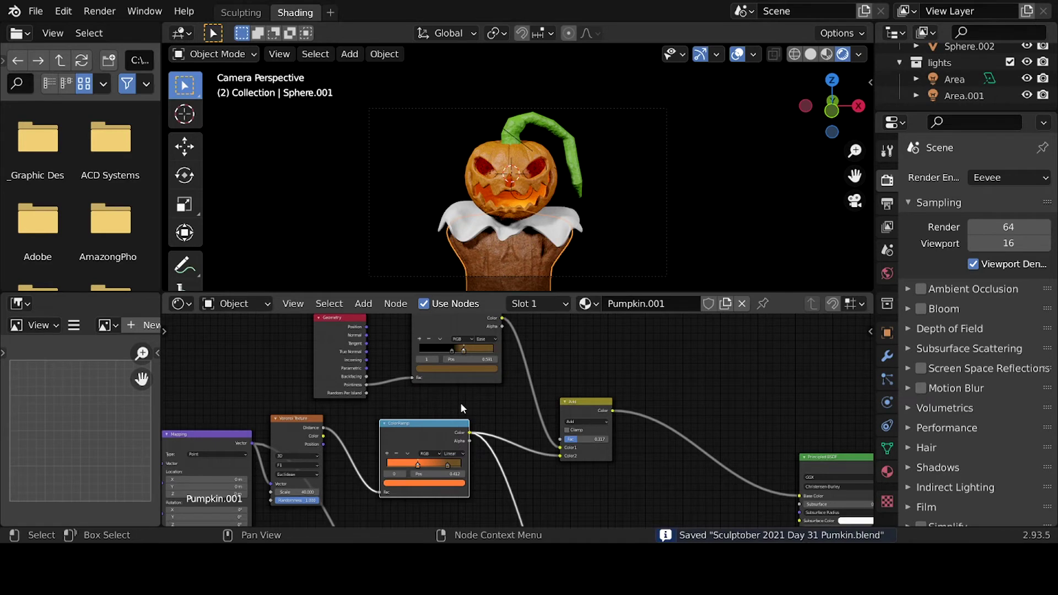
Recolour the collar's ramp stop to a yellow tone.
click(510, 229)
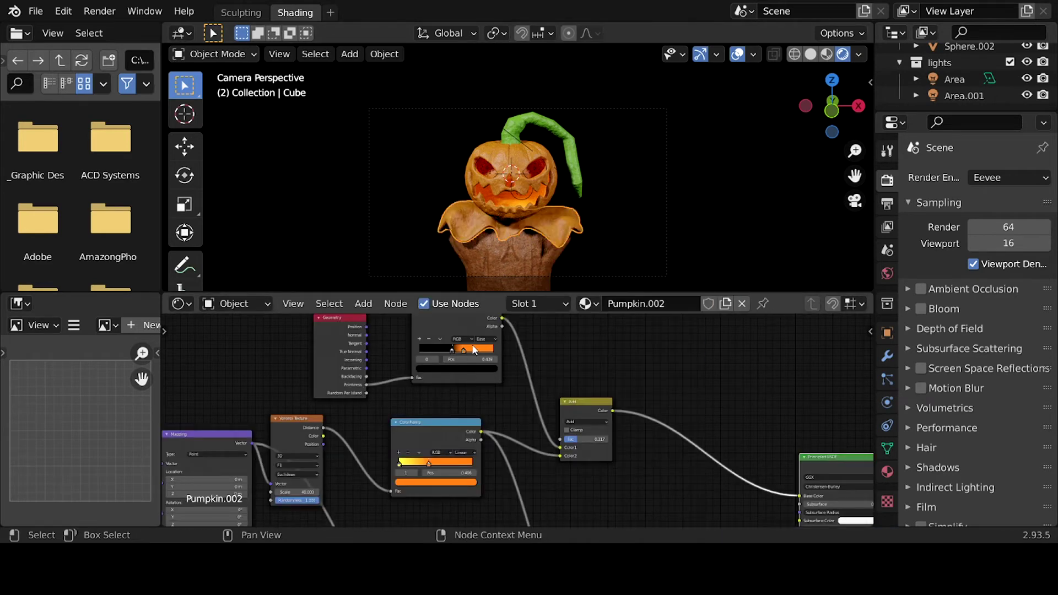
click(463, 350)
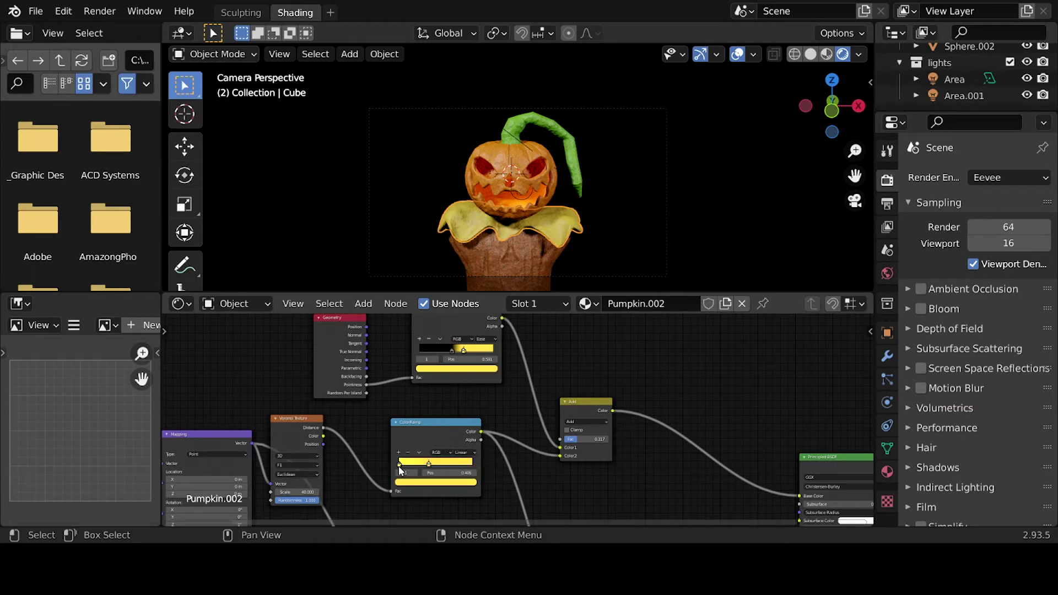
click(621, 226)
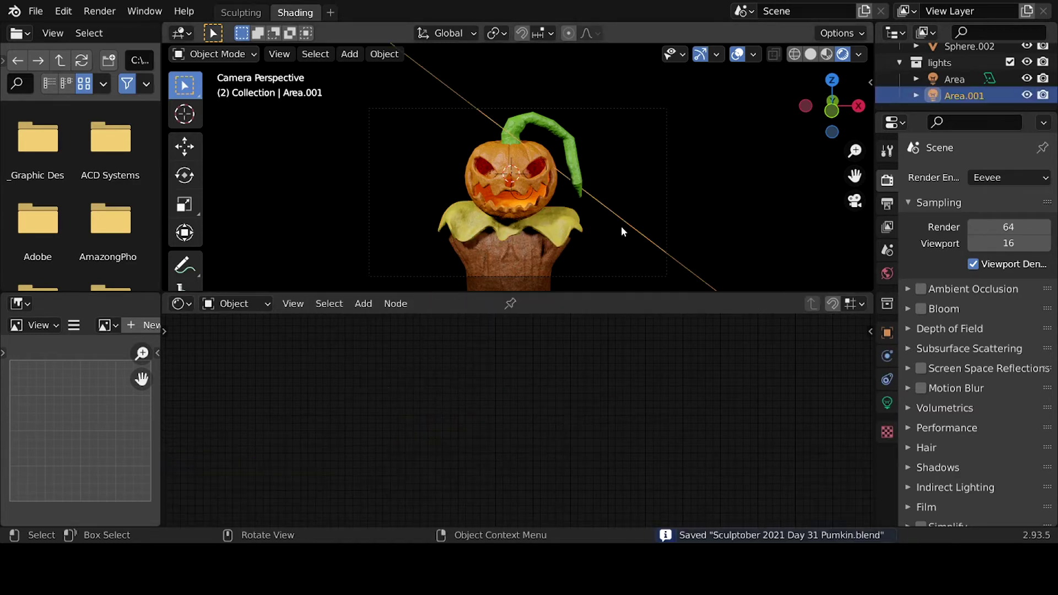
Darken the stem material's green and save the file.
scroll(652, 178, up, 3)
click(621, 163)
right_click(620, 164)
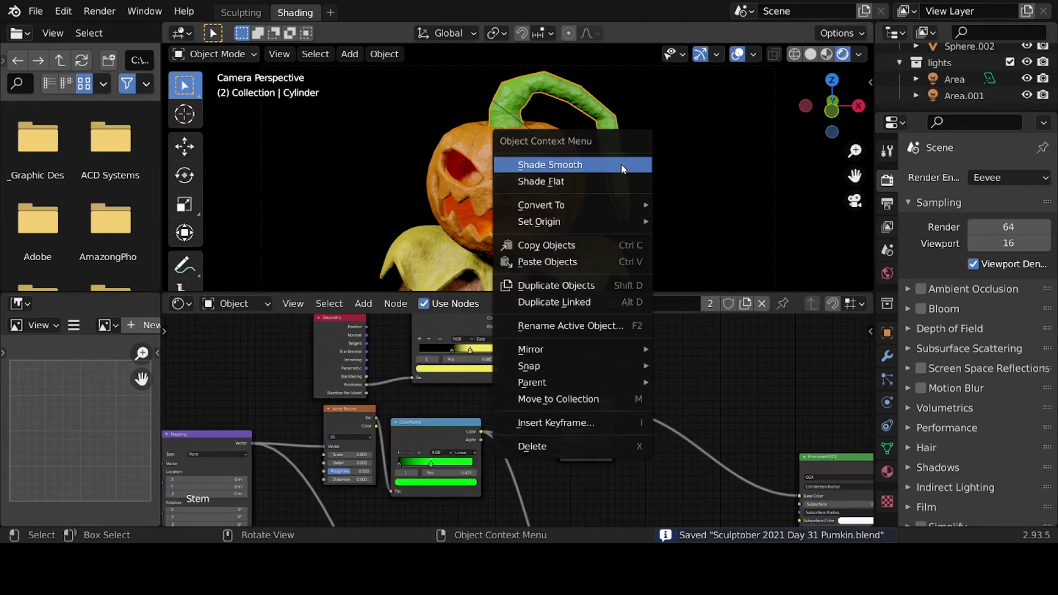
click(450, 485)
scroll(435, 397, down, 5)
key(ctrl+s)
Move the orange mouth light deeper inside the pumpkin and set its power to 300 W.
scroll(548, 231, up, 2)
drag(521, 249, 507, 231)
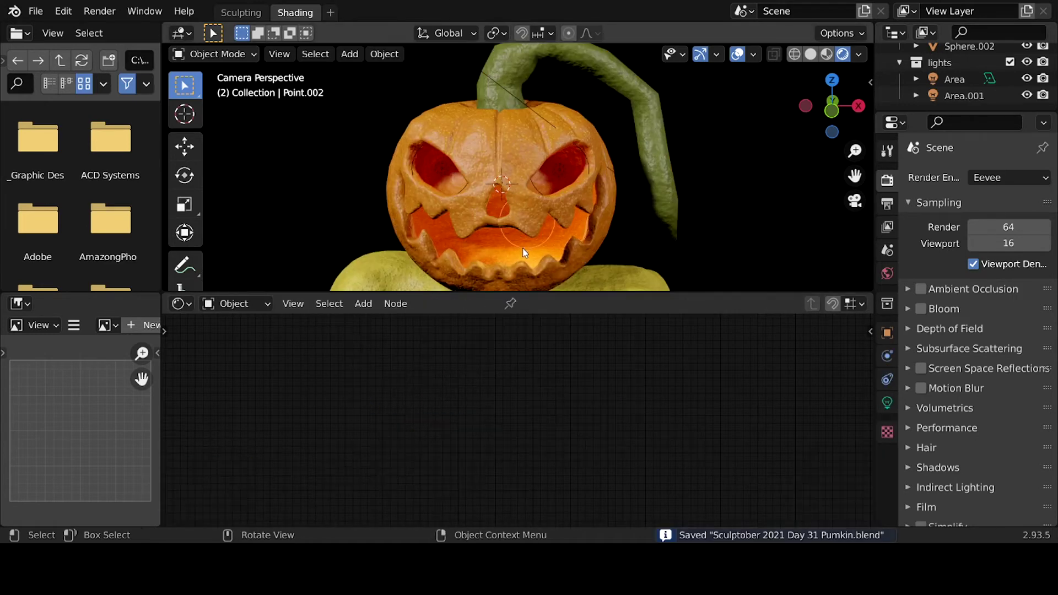
click(887, 403)
double_click(992, 285)
text(1)
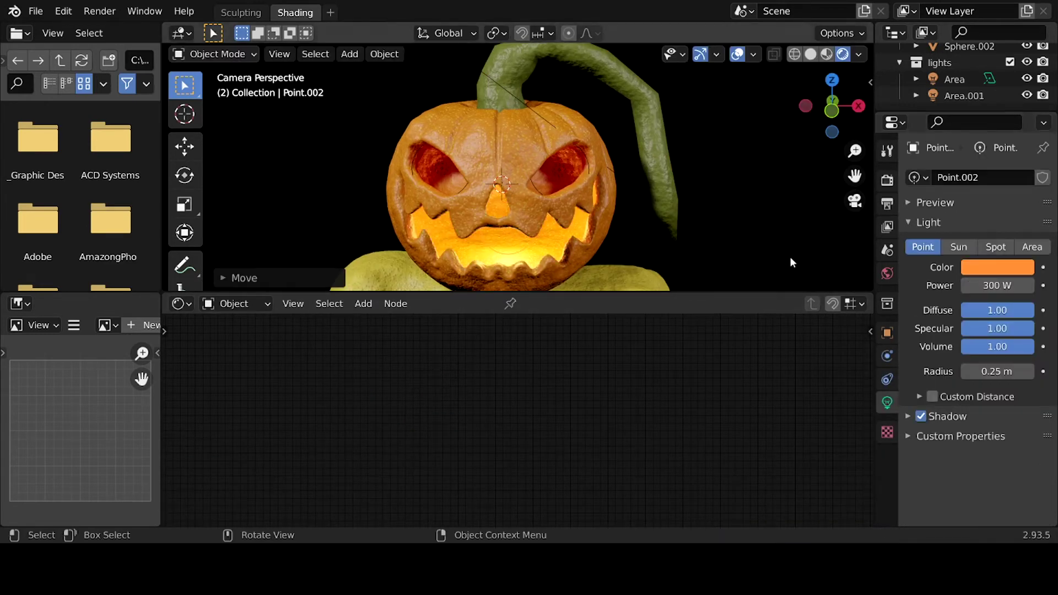
scroll(682, 188, down, 4)
Orbit around the character, check the camera view, and save.
middle_drag(653, 197, 608, 202)
click(608, 202)
click(680, 239)
key(KP_0)
key(ctrl+s)
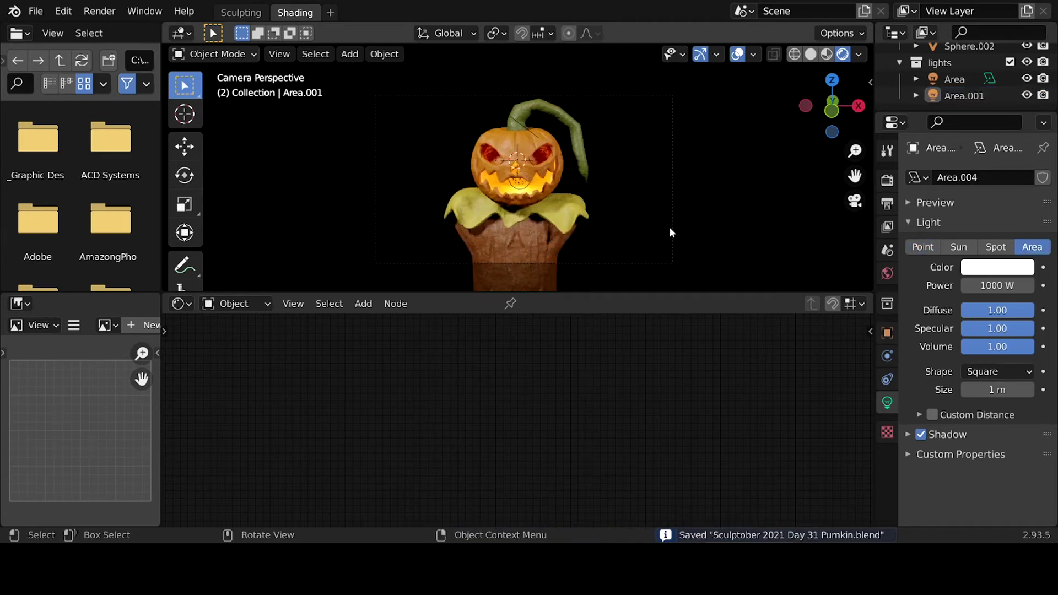
middle_drag(670, 227, 561, 171)
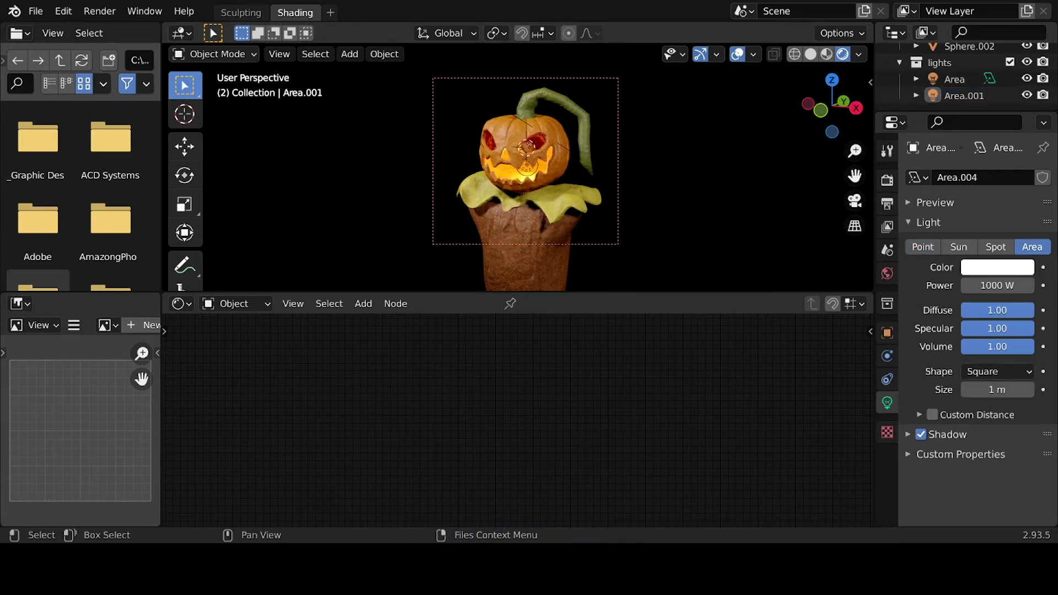
Grab-sculpt the stem and top of the head with 116 px and 171 px brushes.
click(241, 12)
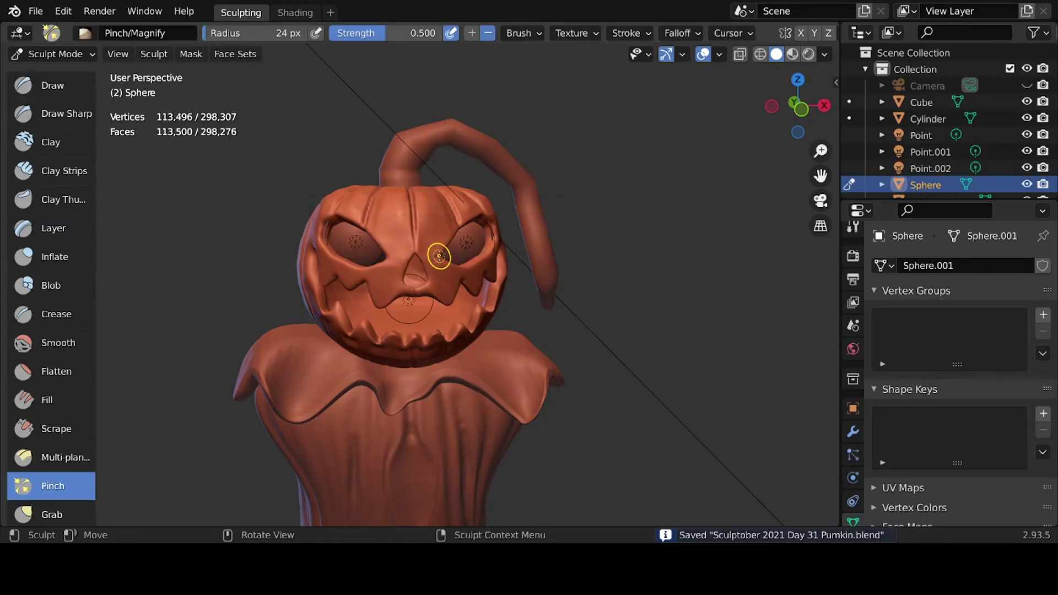
middle_drag(482, 171, 461, 271)
key(g)
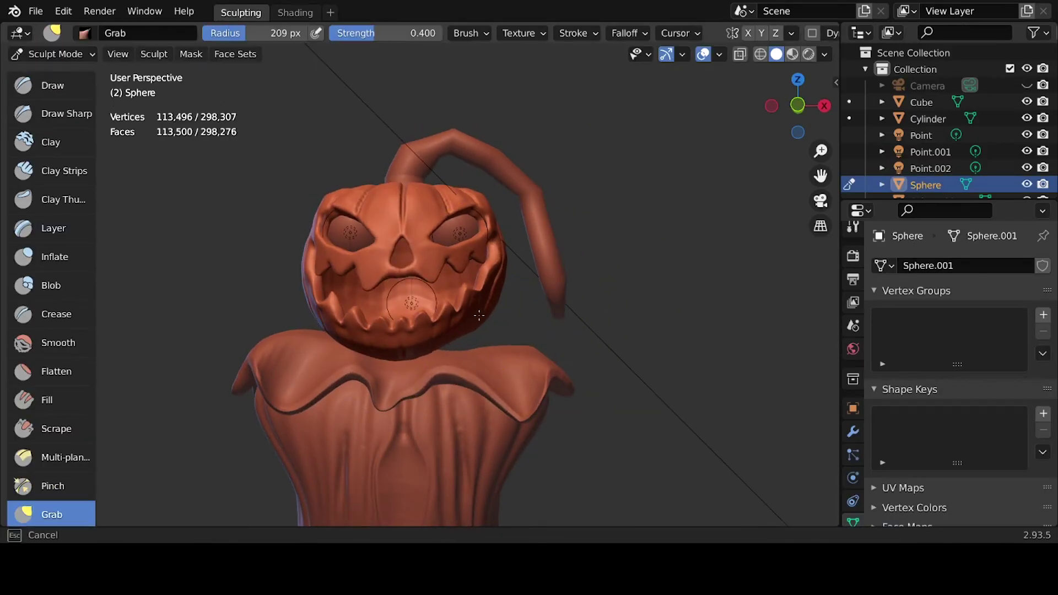
click(353, 302)
middle_drag(386, 292, 446, 266)
middle_drag(473, 220, 484, 264)
key(f)
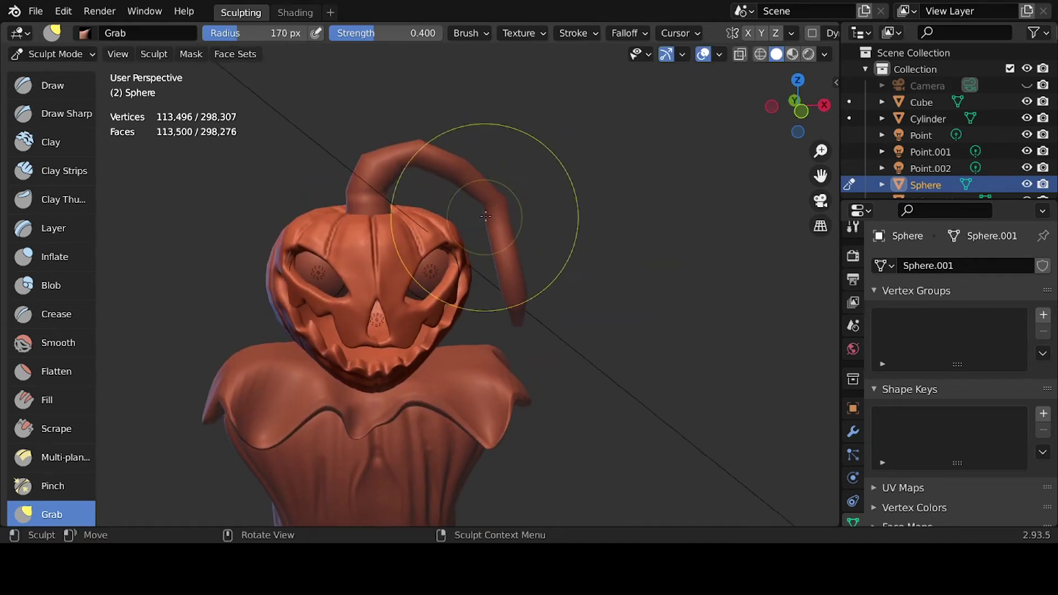
click(485, 206)
middle_drag(485, 206, 443, 272)
Select the eye sphere in Object Mode and enter its Edit Mode from the front.
key(ctrl+Tab)
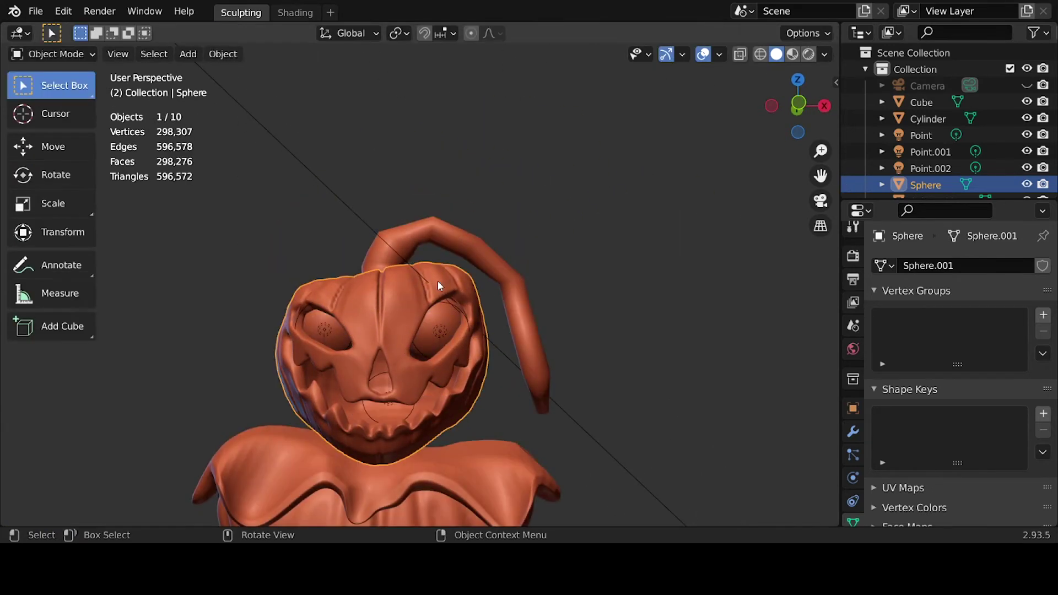
click(434, 318)
click(853, 432)
click(435, 319)
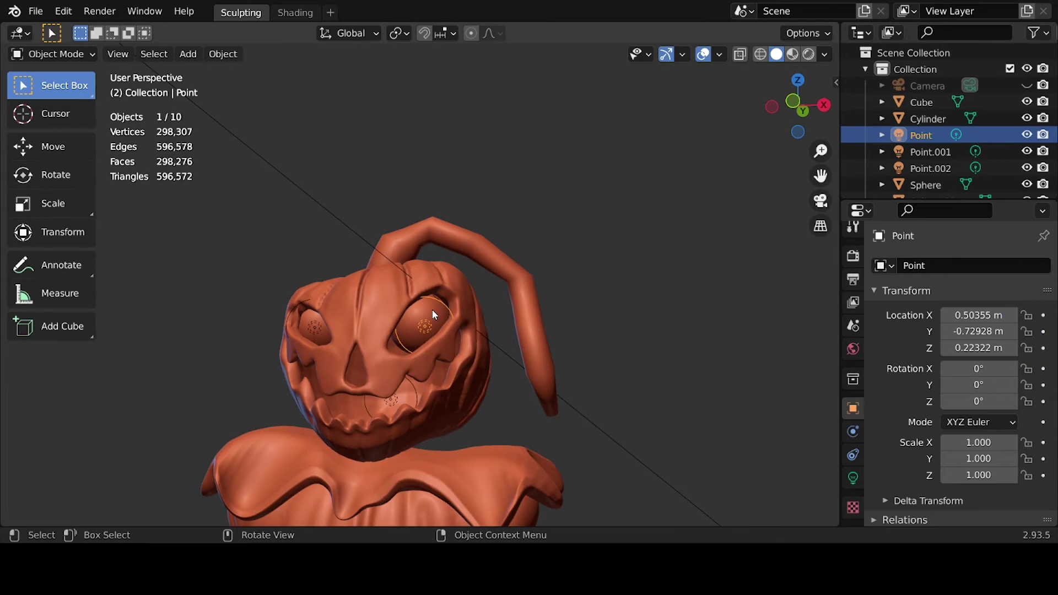
click(404, 338)
key(Tab)
key(KP_1)
Select half of the eye mesh, exit Edit Mode and check the rendered camera view.
key(alt+a)
mouse_move(474, 283)
middle_down()
mouse_move(425, 213)
mouse_move(381, 300)
mouse_move(397, 287)
middle_up()
key(l)
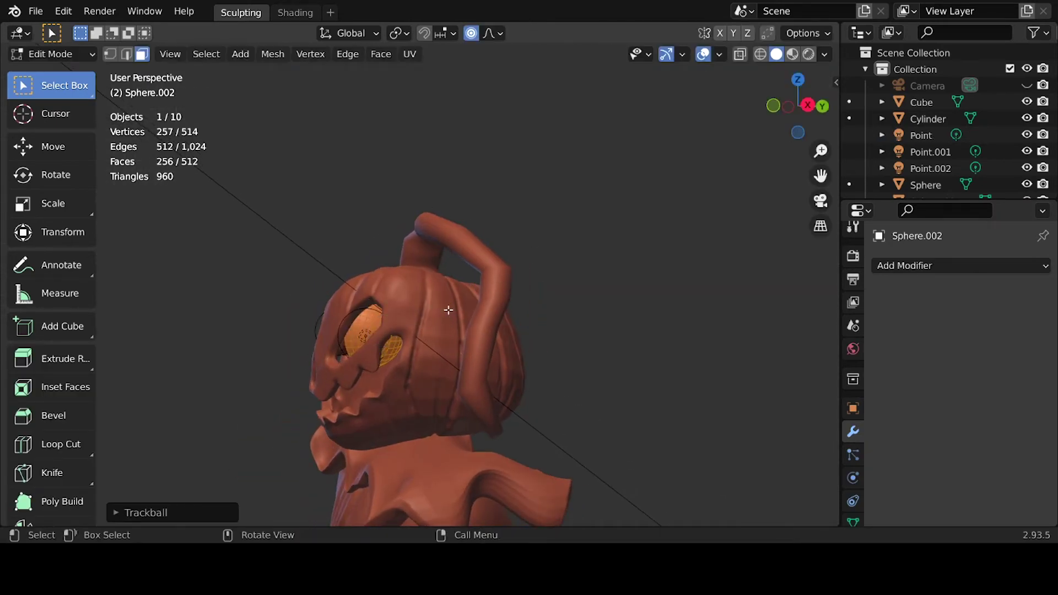
key(Tab)
key(KP_0)
key(ctrl+Tab)
key(alt+q)
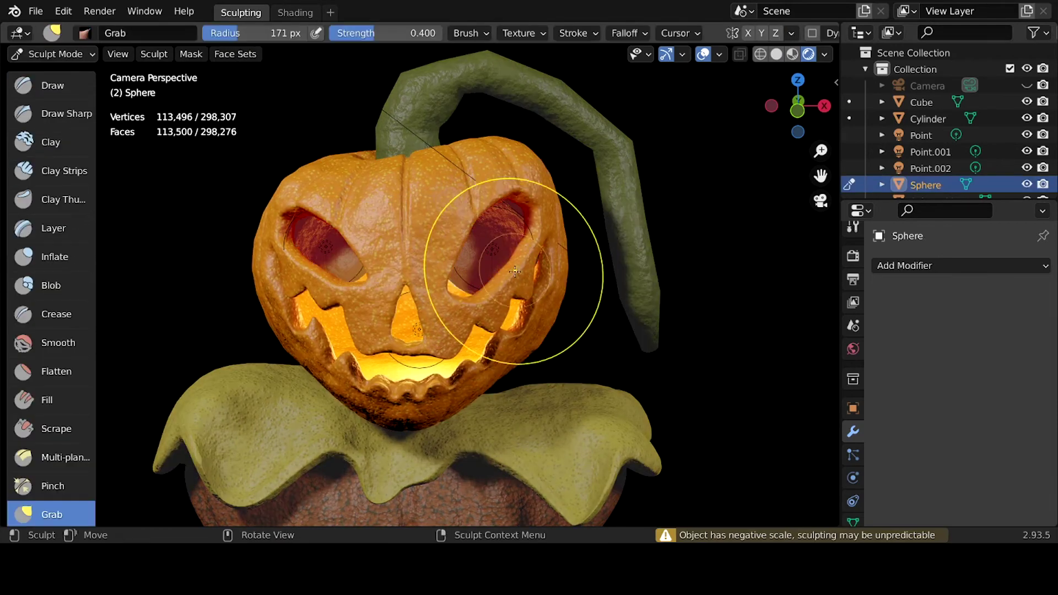
Select the Point and Point.001 eye lights, set power to 10 W and save.
key(ctrl+Tab)
click(414, 247)
click(634, 177)
key(ctrl+s)
click(492, 249)
click(853, 478)
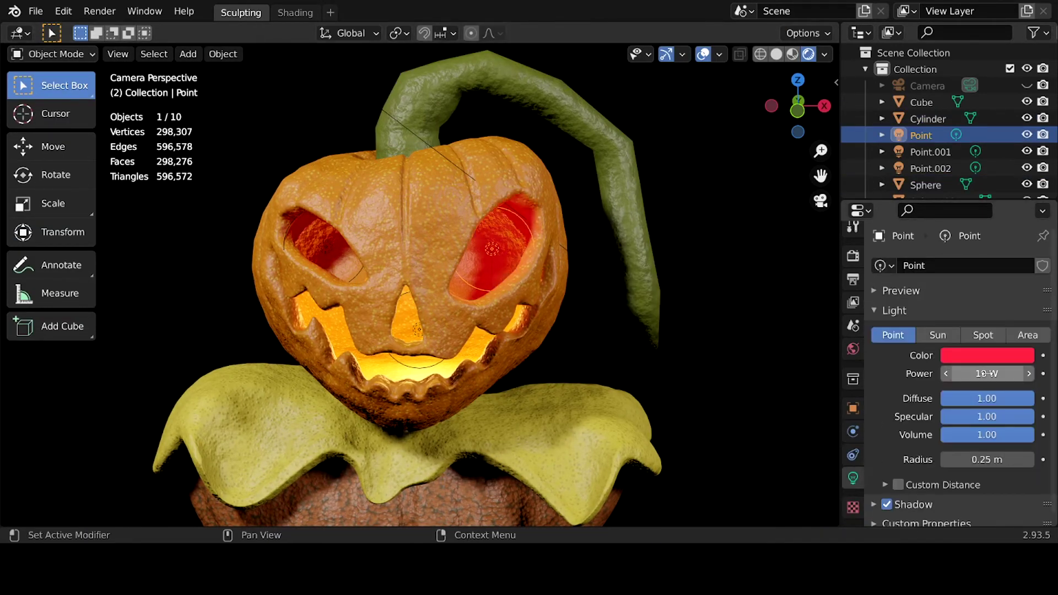
click(930, 152)
key(ctrl+s)
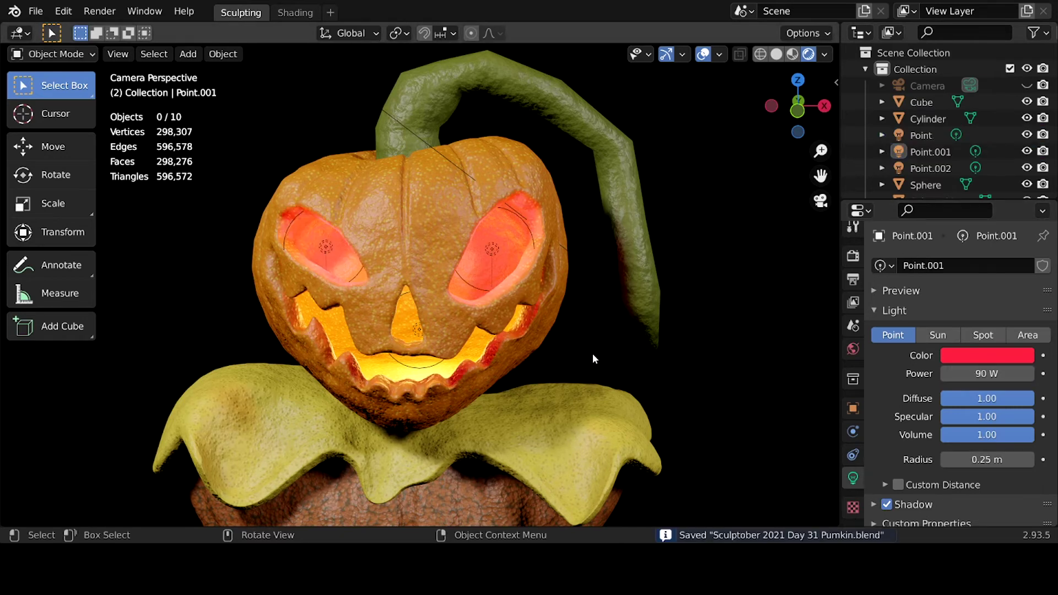
Orbit the character, attempt an F12 render, and look through the camera.
scroll(593, 353, down, 2)
middle_drag(595, 335, 544, 329)
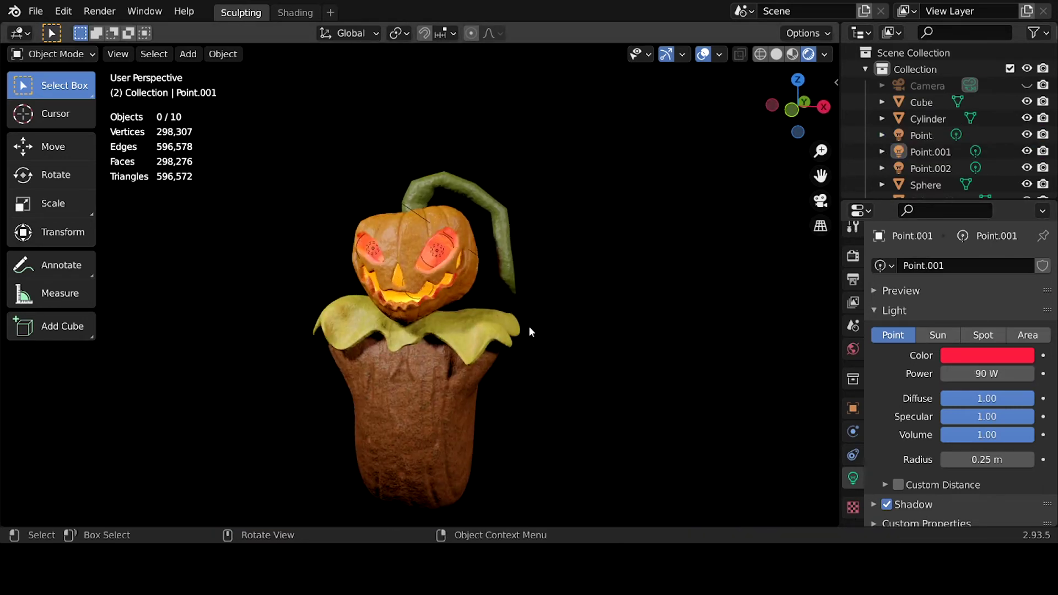
scroll(528, 325, up, 3)
key(F12)
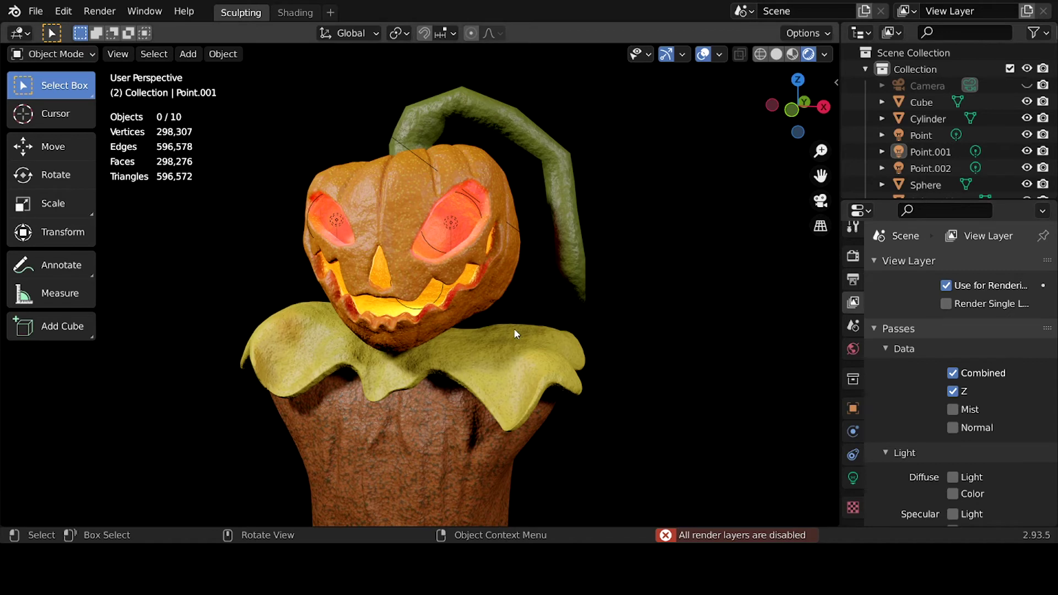
key(KP_0)
Unhide the camera and rotate it to frame the whole character.
key(alt+h)
key(r)
key(x)
click(445, 314)
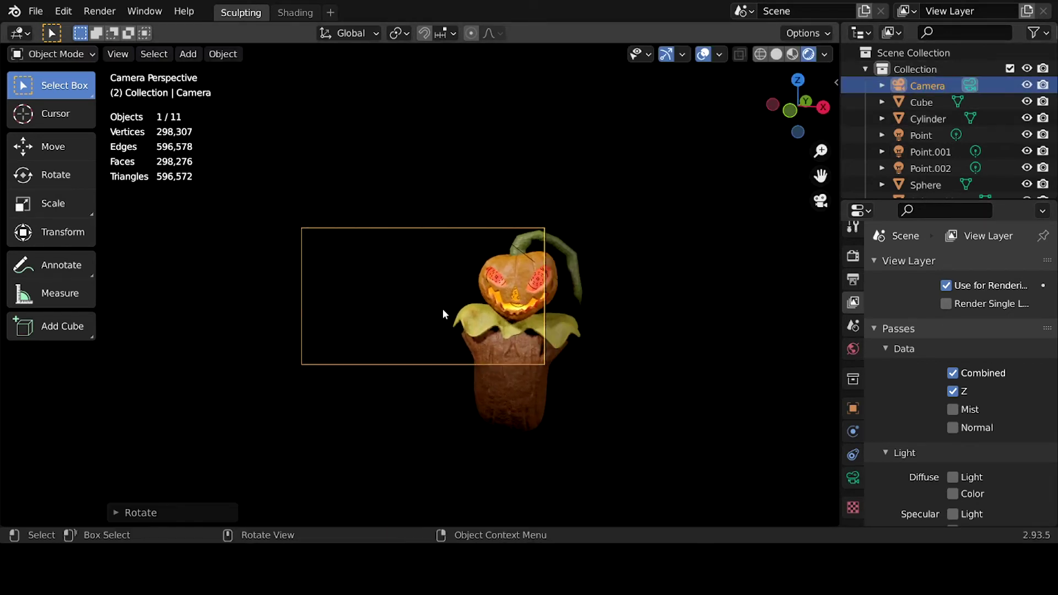
click(441, 293)
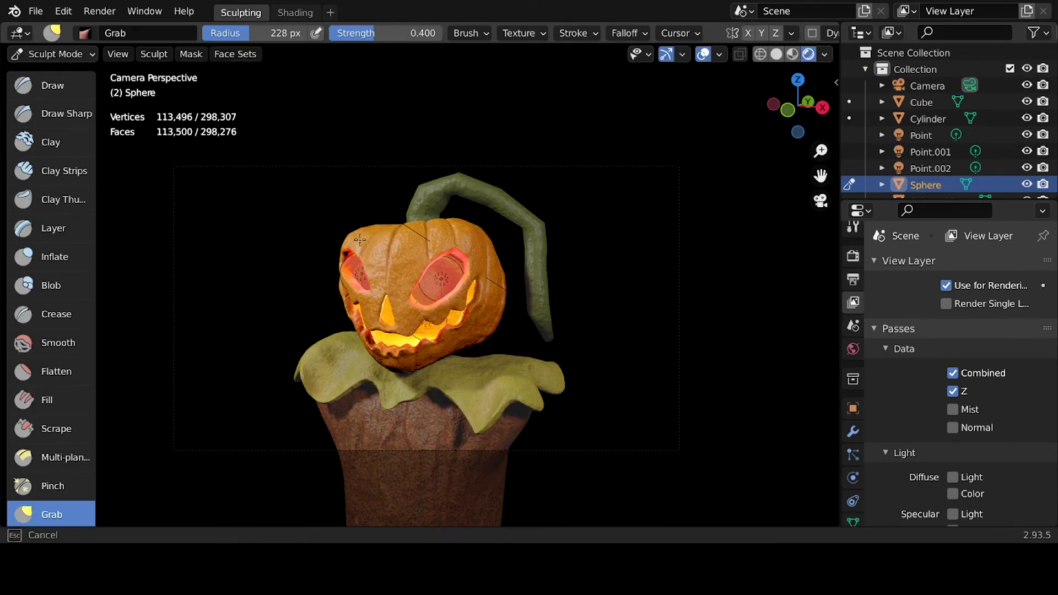
Grab-sculpt the pumpkin's face and mouth with a brush of about 130 px.
key(KP_0)
key(shift+F5)
key(KP_0)
scroll(937, 87, up, 3)
middle_drag(367, 212, 356, 230)
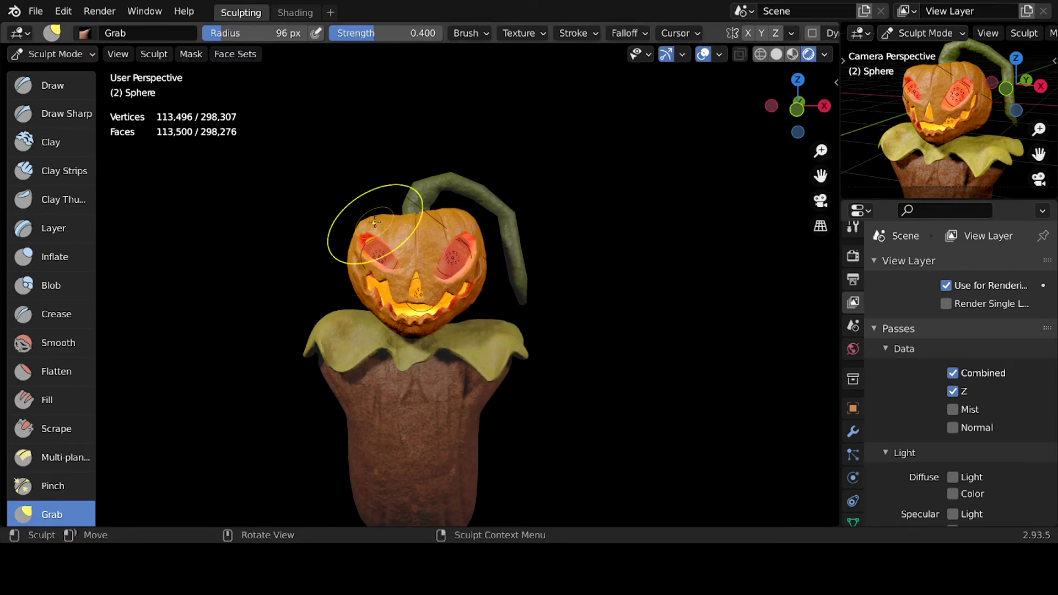
click(362, 248)
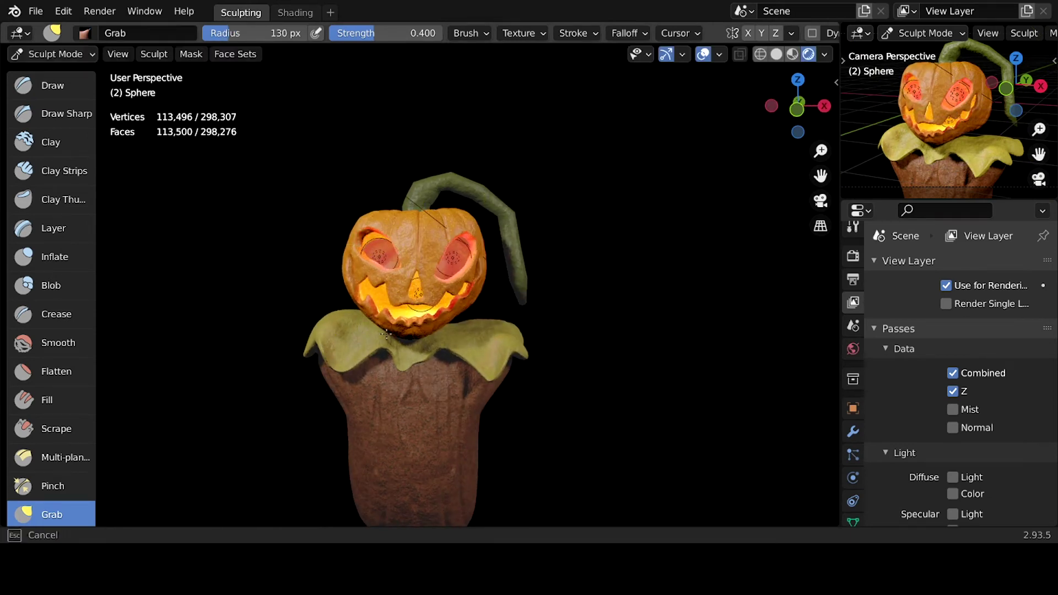
drag(421, 346, 443, 298)
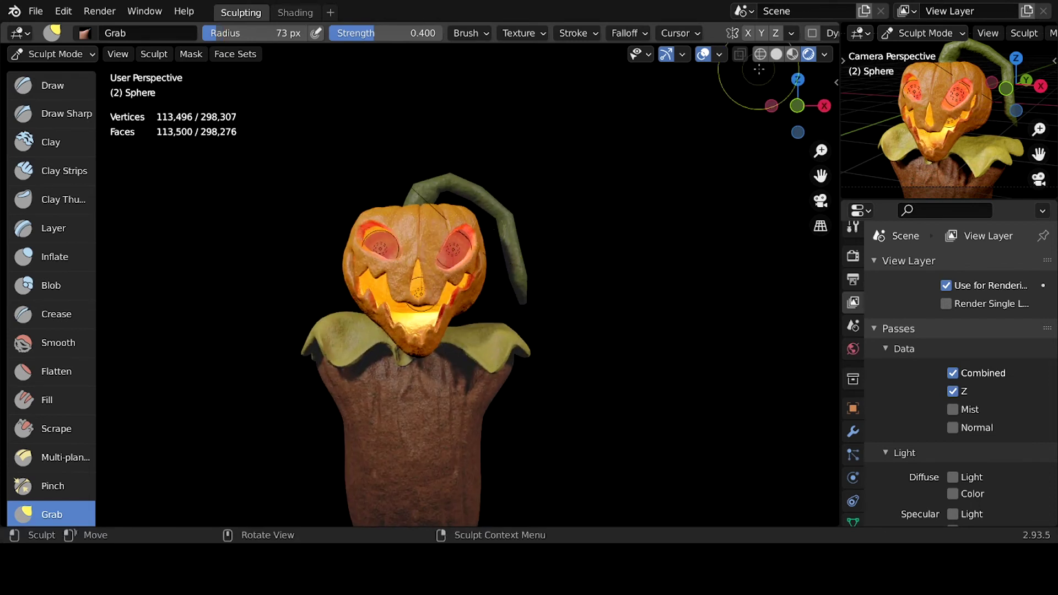
Enlarge the brush to about 152 px and switch to the Inflate brush.
mouse_move(465, 268)
middle_down()
mouse_move(465, 329)
mouse_move(504, 319)
mouse_move(399, 319)
mouse_move(485, 331)
middle_up()
key(f)
click(465, 330)
key(KP_0)
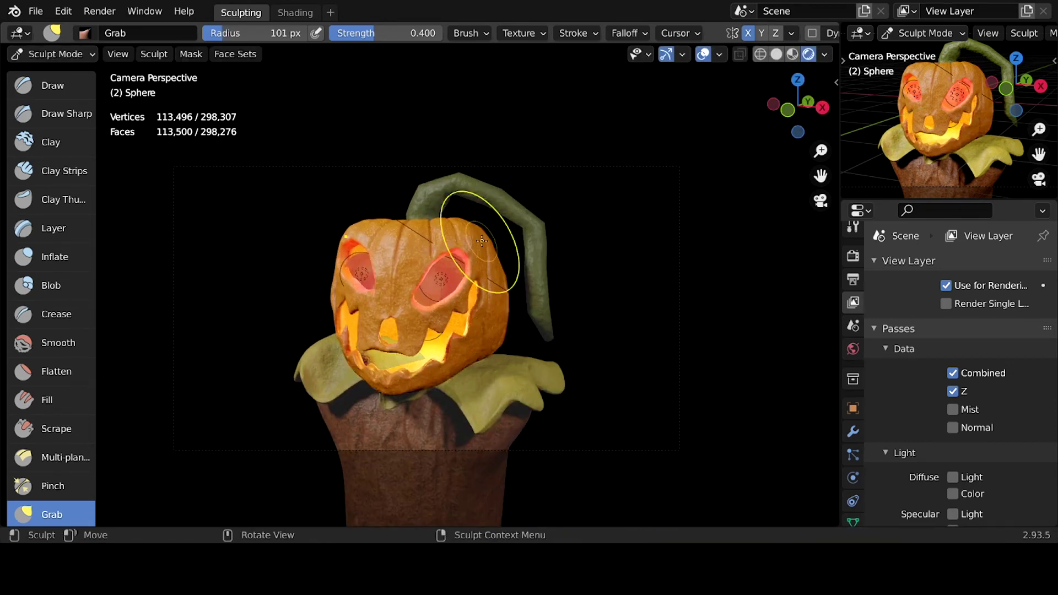
key(KP_7)
key(f)
click(503, 211)
middle_drag(490, 201, 595, 64)
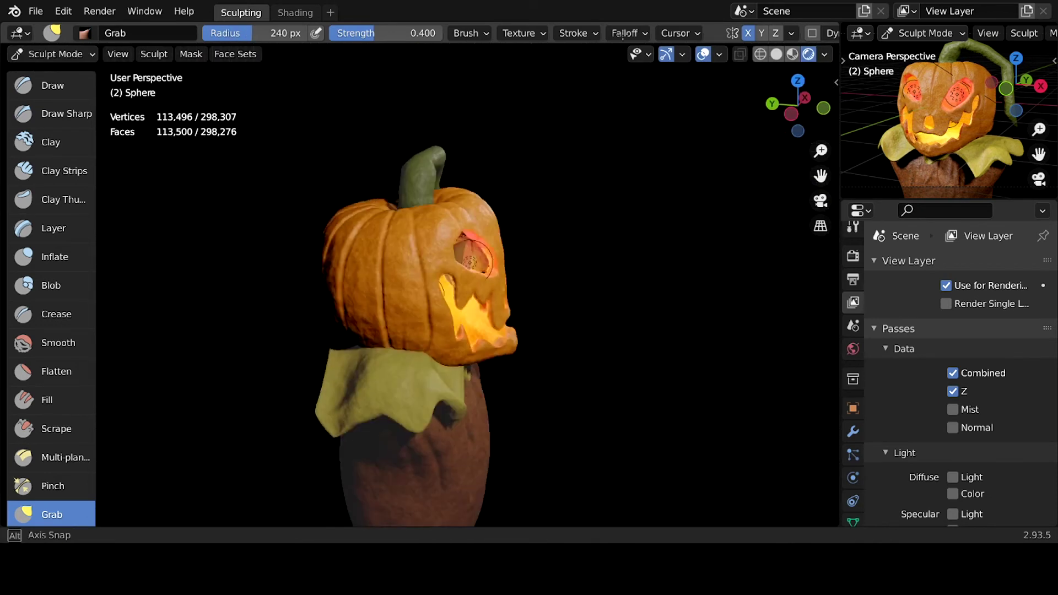
key(i)
middle_drag(389, 177, 422, 222)
Save the file and select the Point.002 light in Object Mode.
key(KP_0)
key(ctrl+s)
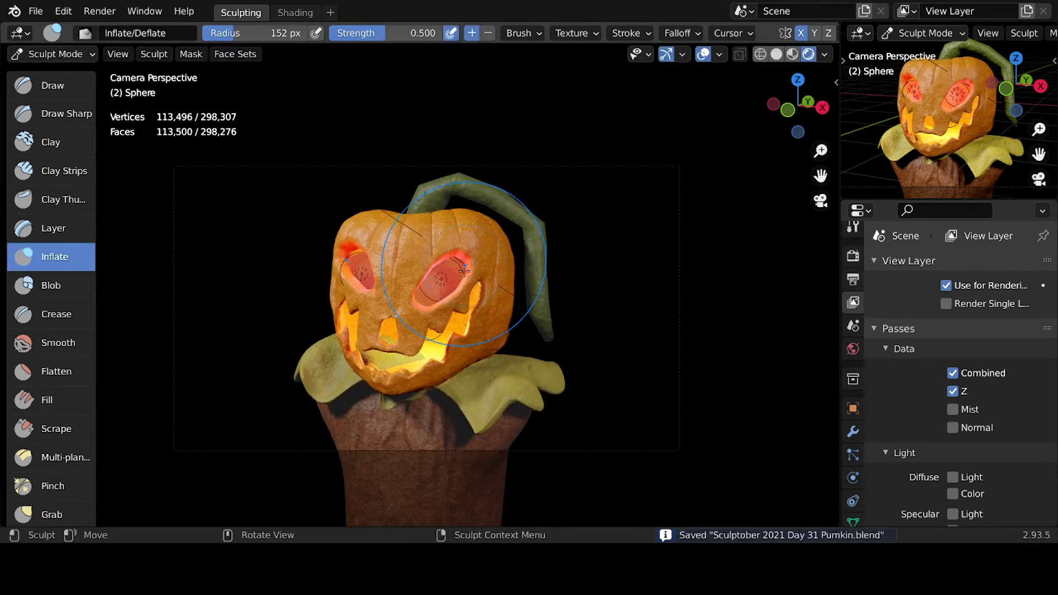
key(ctrl+Tab)
click(431, 343)
Move the Point.002 light to a new position and save the file.
key(g)
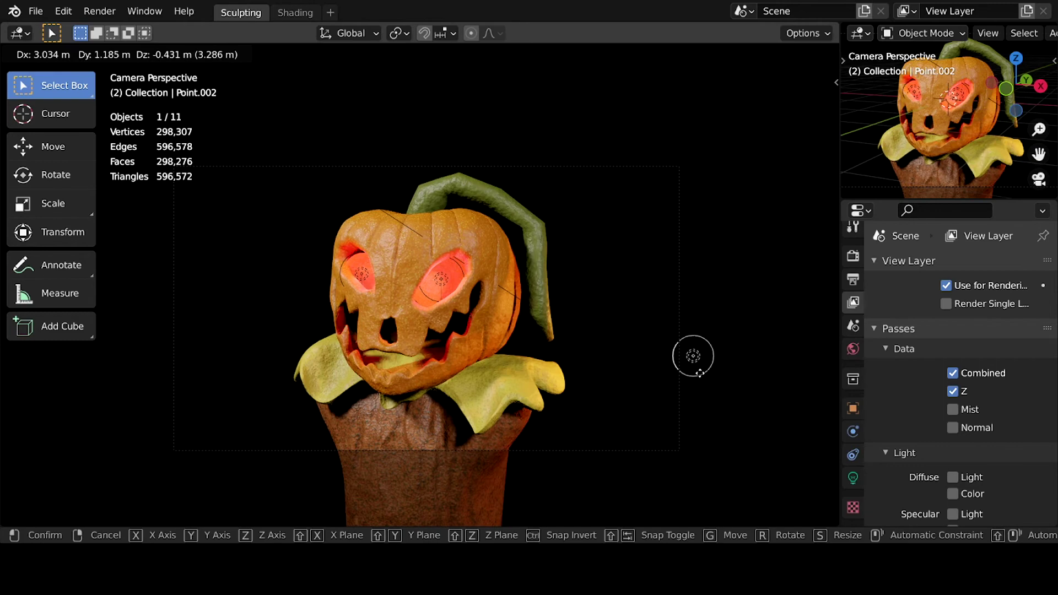
click(518, 326)
middle_drag(518, 325, 533, 315)
key(KP_3)
key(shift+z)
key(z)
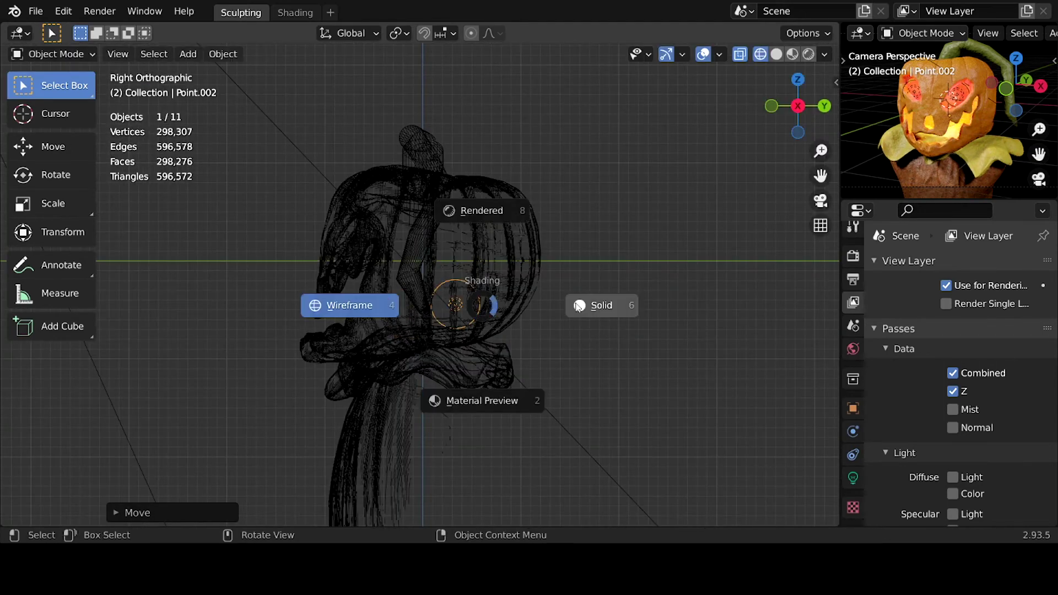
key(shift+z)
key(KP_0)
key(ctrl+s)
Scale and rotate the whole eye sphere mesh in Edit Mode, then save.
click(381, 308)
middle_drag(380, 307, 374, 270)
key(Tab)
scroll(457, 295, up, 3)
key(a)
key(s)
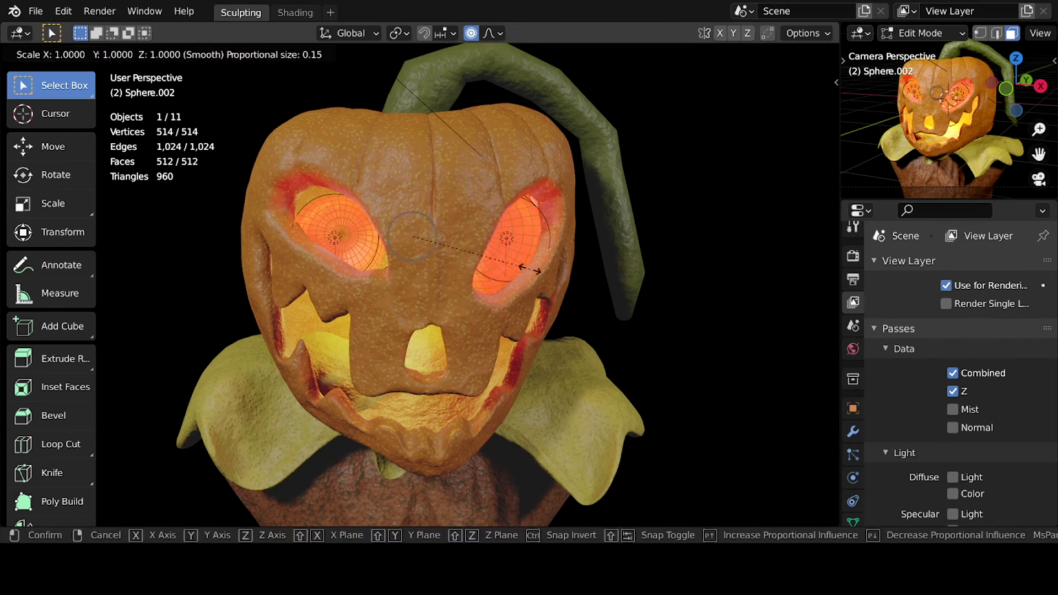
click(377, 253)
middle_drag(373, 260, 420, 279)
key(g)
key(r)
click(419, 278)
key(KP_0)
key(ctrl+s)
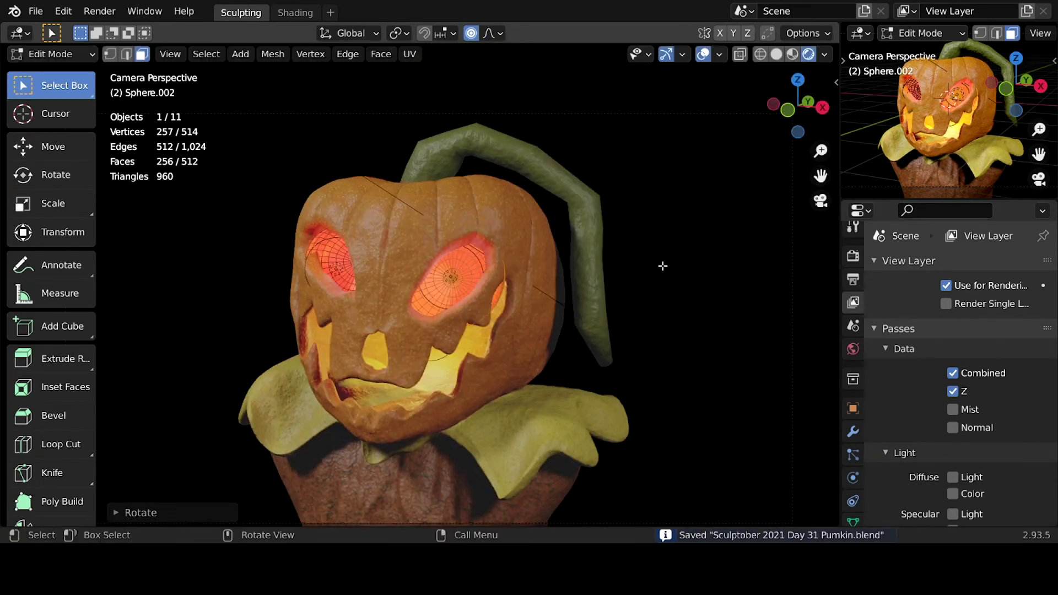
Select the connected eye mesh and nudge it slightly.
key(Tab)
scroll(638, 324, up, 3)
key(Tab)
key(alt+a)
key(l)
key(g)
click(639, 298)
Separate the eyes into their own object and save the file.
key(Tab)
key(Tab)
key(p)
key(Tab)
key(ctrl+s)
scroll(425, 384, down, 4)
scroll(425, 384, up, 1)
click(435, 430)
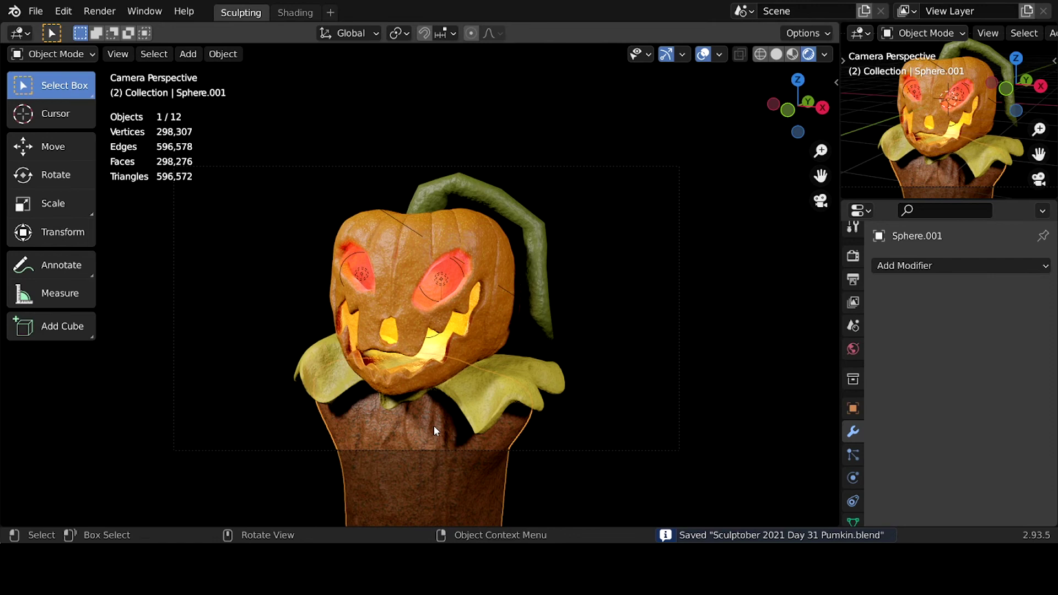
Sculpt sharp vertical ridges on the trunk's front in solid shading.
key(ctrl+Tab)
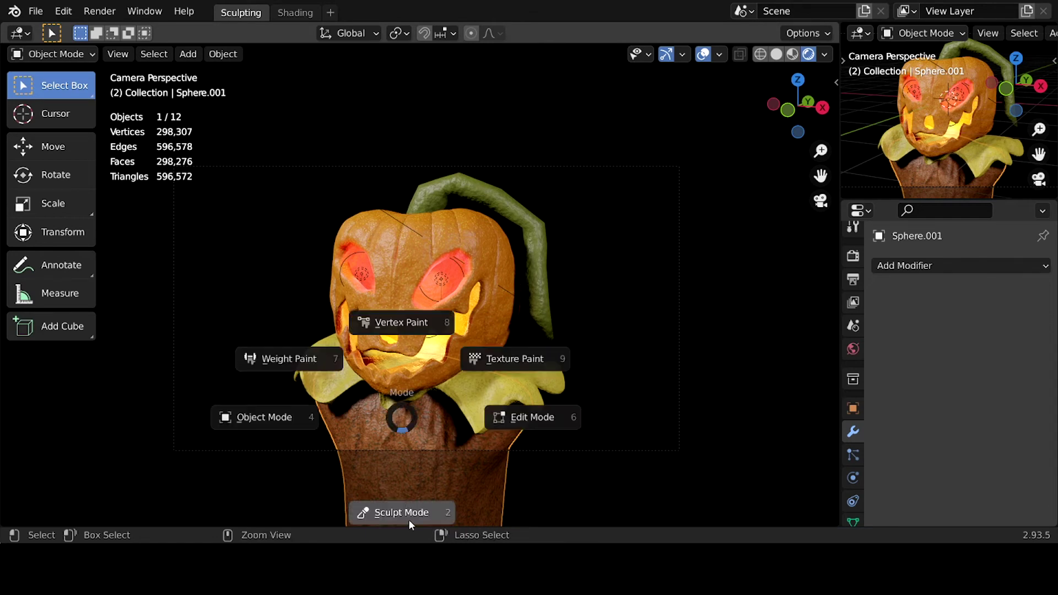
click(408, 519)
key(z)
key(KP_Decimal)
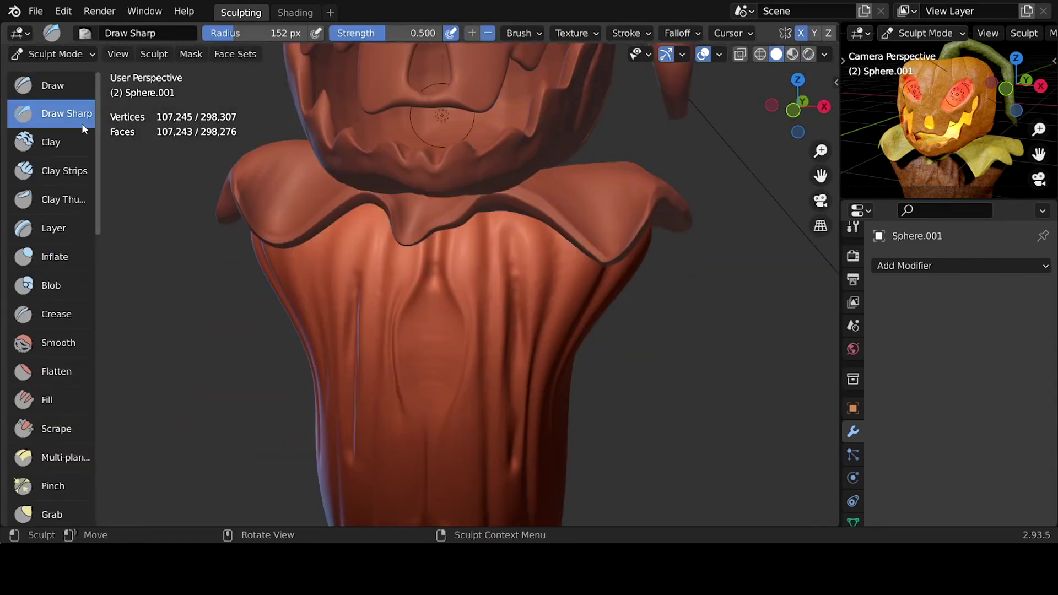
middle_drag(512, 303, 536, 292)
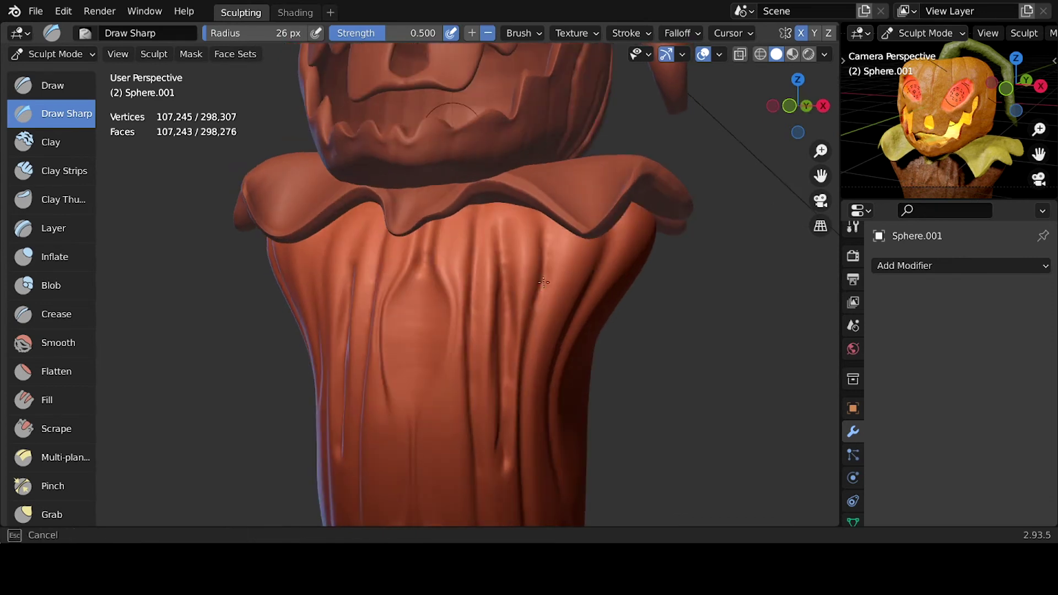
middle_drag(528, 344, 534, 418)
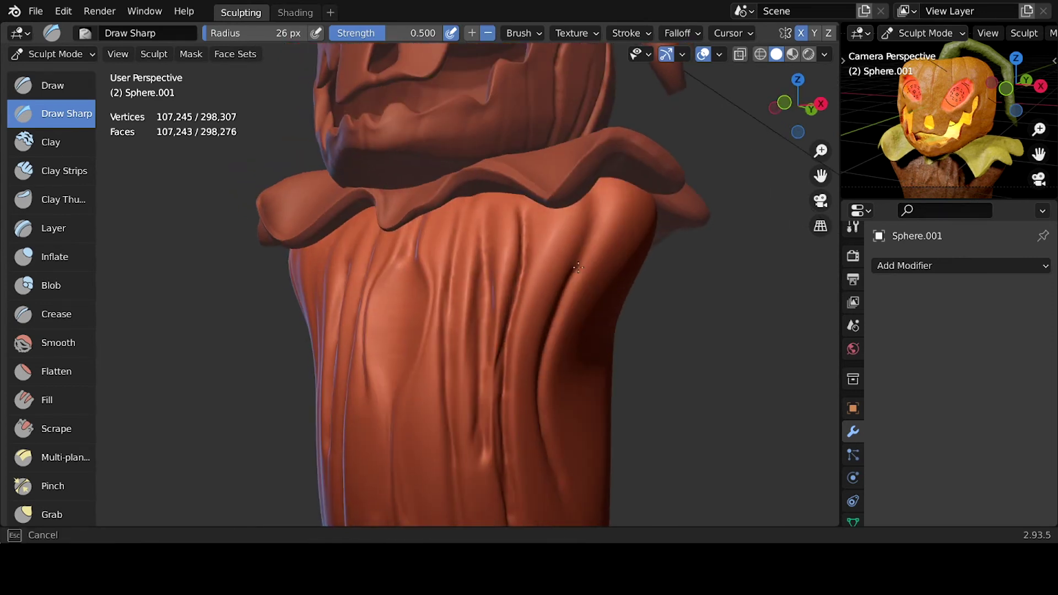
middle_drag(572, 520, 435, 256)
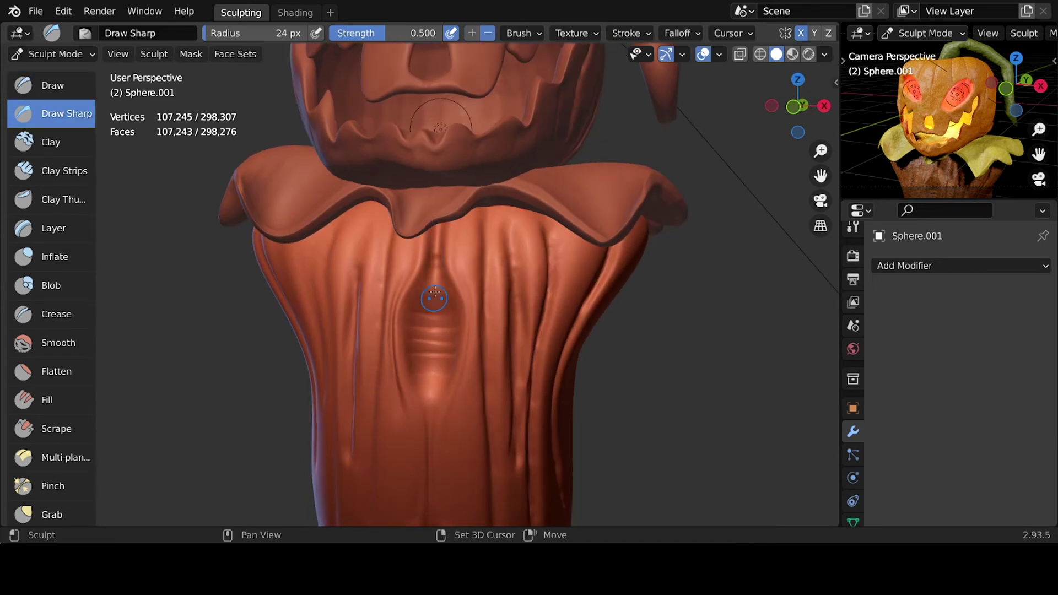
shift+drag(432, 305, 433, 358)
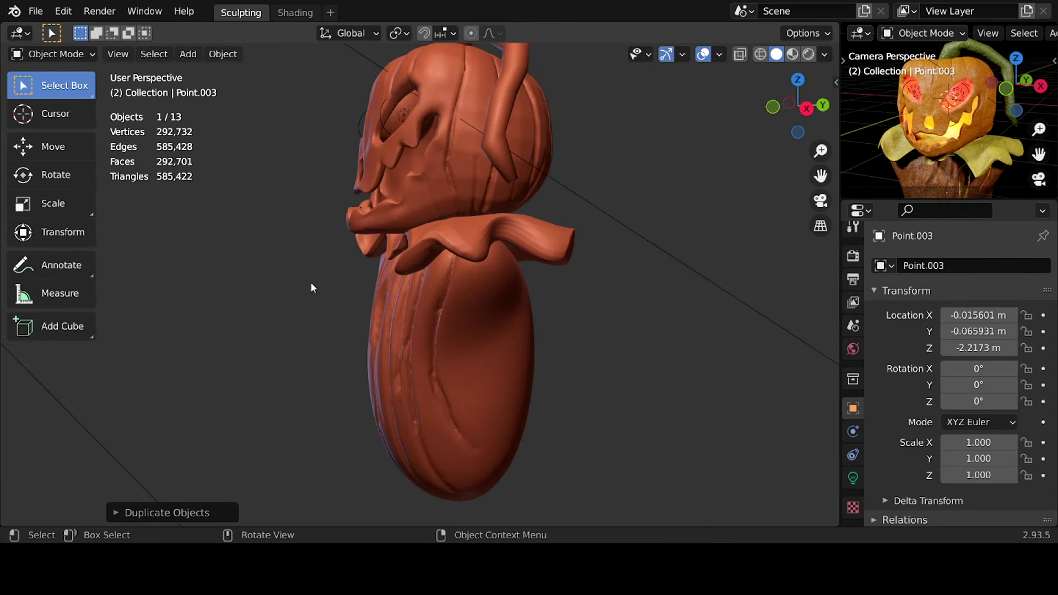
Move the Point.003 light along Y into the trunk, colour it red, and save.
key(z)
click(574, 330)
key(g)
key(y)
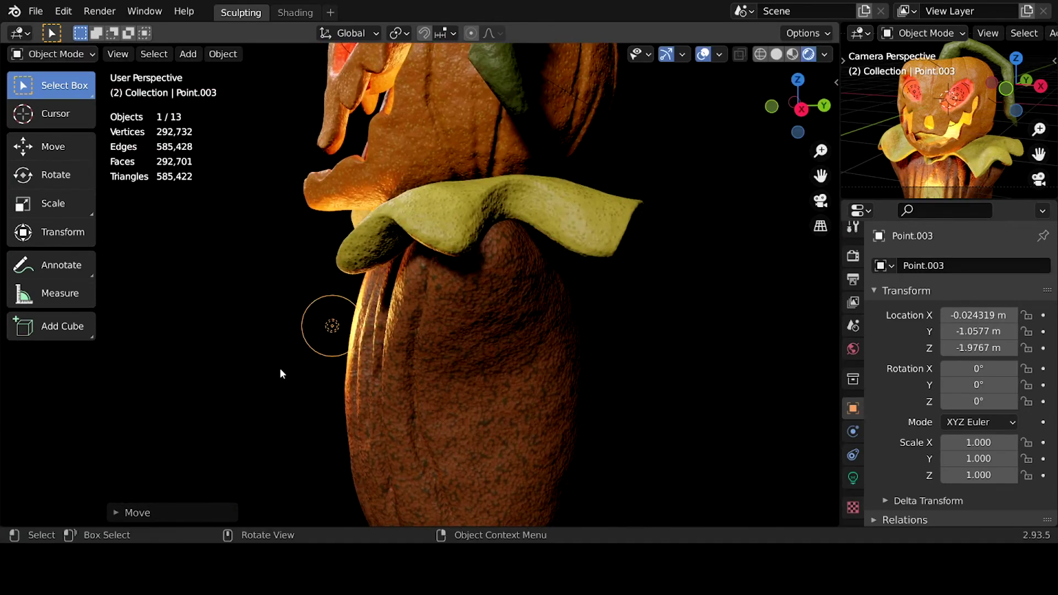
click(853, 478)
click(986, 356)
click(978, 99)
click(659, 338)
key(ctrl+s)
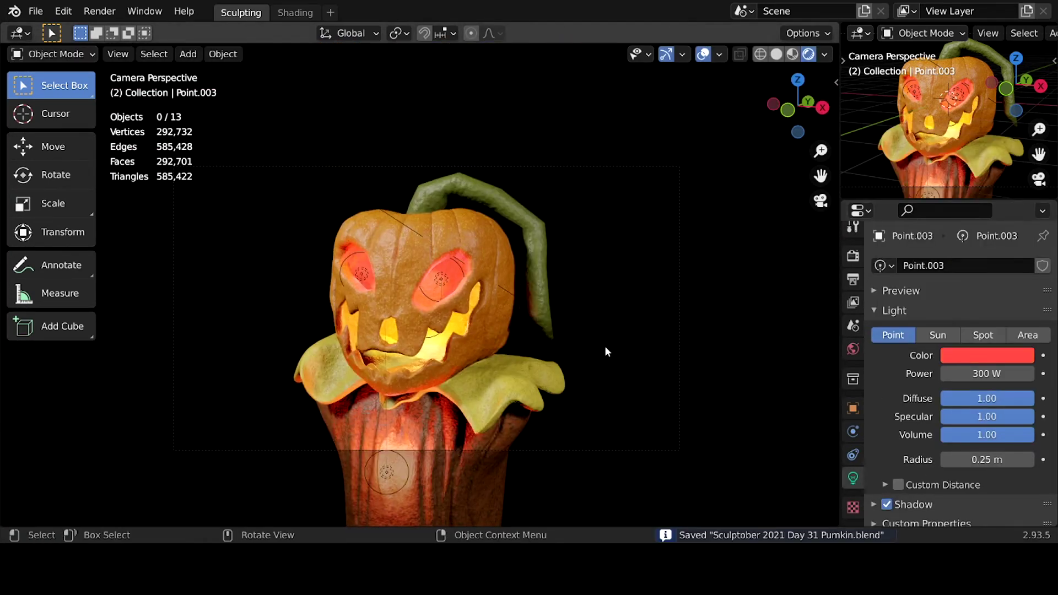
Re-aim the camera view and add a Single Vert mesh object.
scroll(638, 336, down, 3)
key(shift+grave)
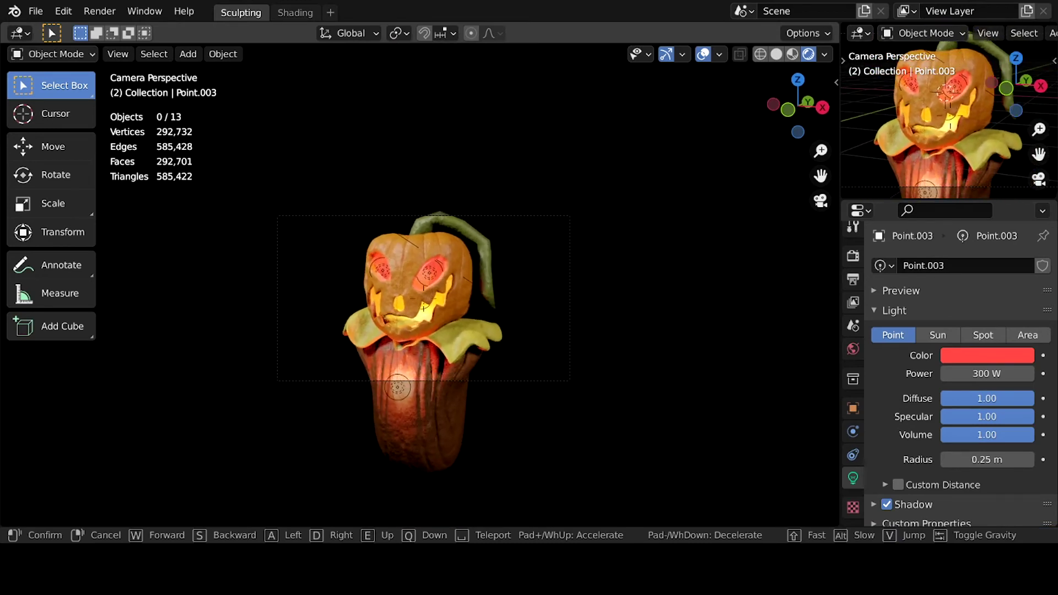
click(472, 291)
scroll(469, 313, up, 2)
scroll(485, 275, up, 2)
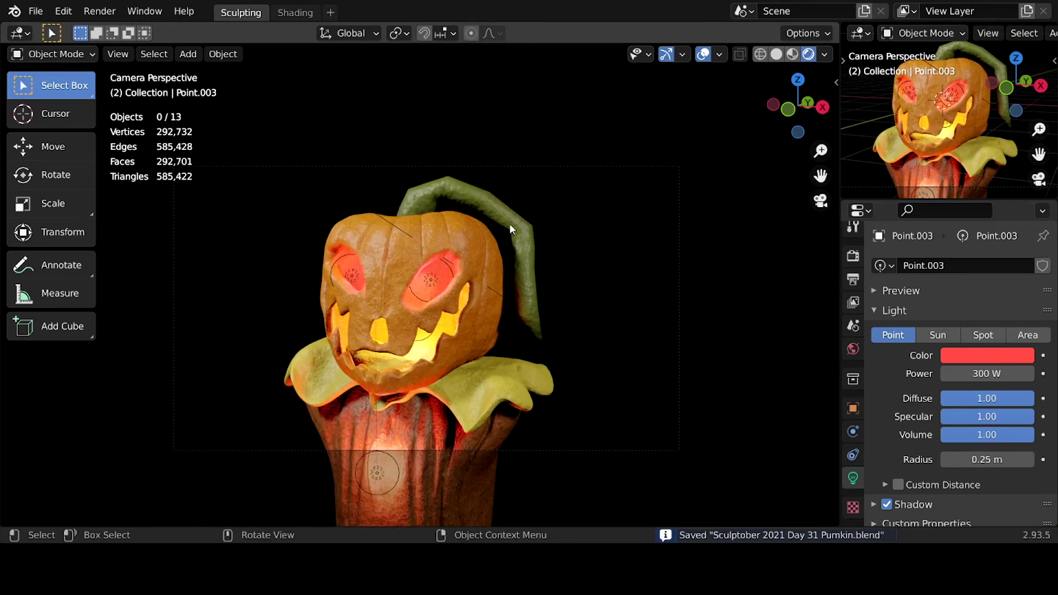
scroll(509, 223, up, 2)
key(shift+a)
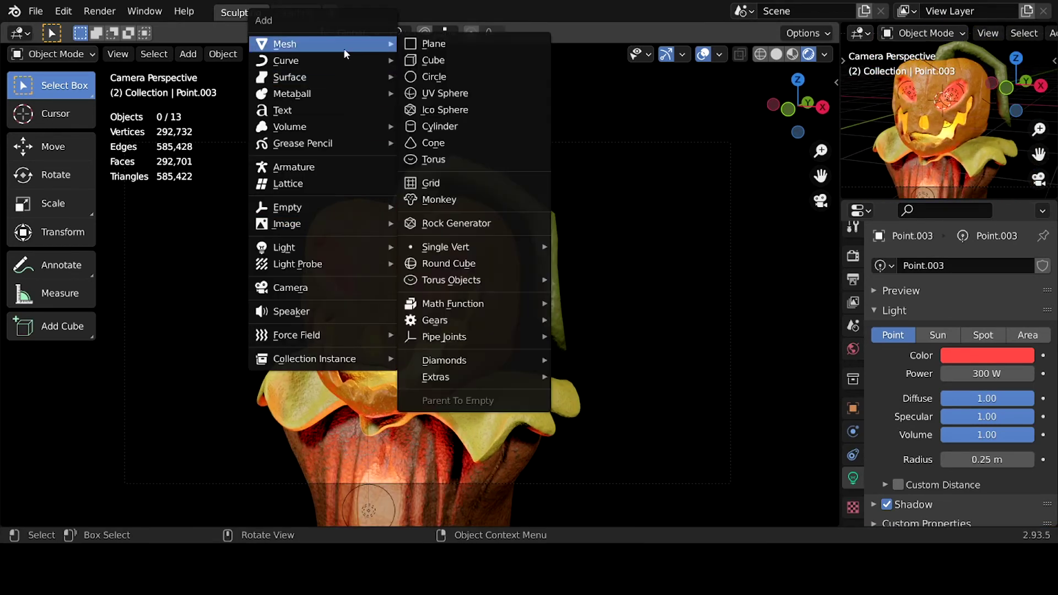
click(612, 309)
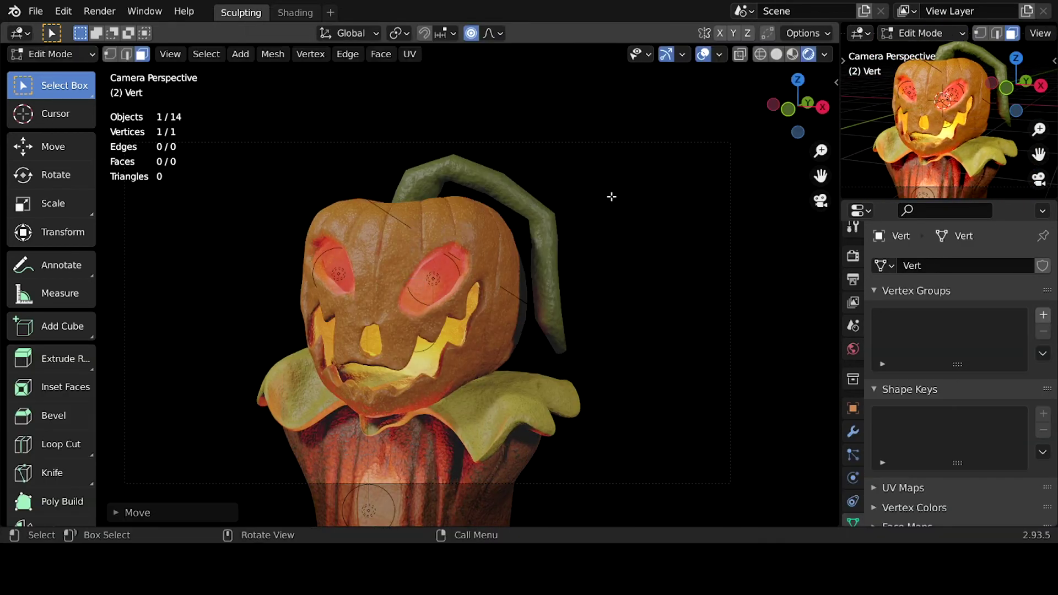
Place the new vine vertex from the front view and add a Skin modifier.
key(KP_1)
key(g)
click(551, 144)
click(853, 431)
click(961, 265)
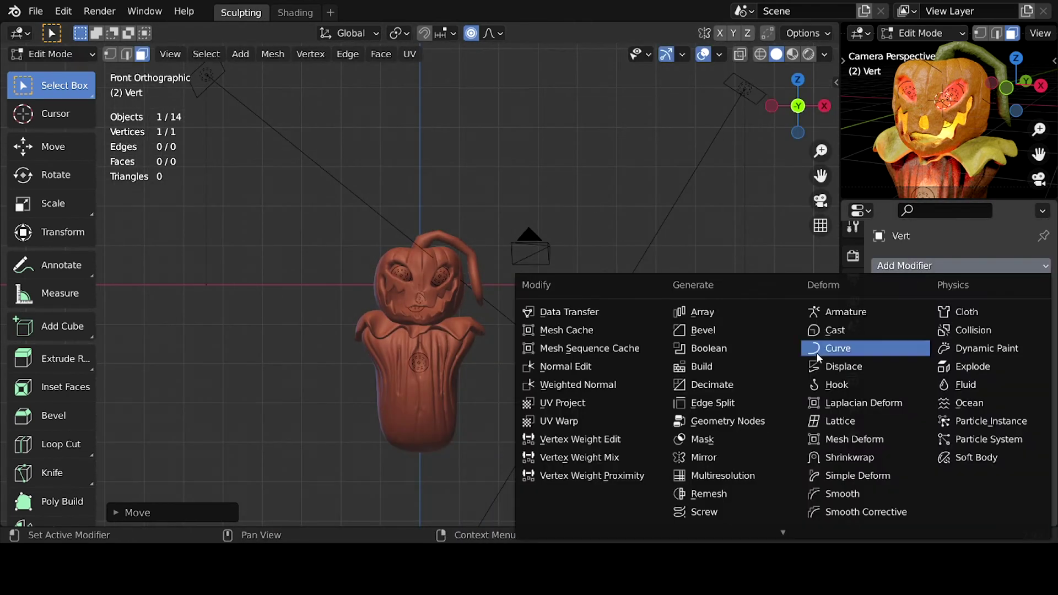
click(708, 512)
click(877, 293)
Add a Subdivision modifier after discarding a trial Triangulate modifier.
click(961, 266)
click(711, 512)
drag(1044, 318, 1043, 294)
click(876, 294)
click(1021, 294)
click(960, 265)
click(730, 464)
Back in Object Mode, assign the existing Stem material to the vine.
key(Tab)
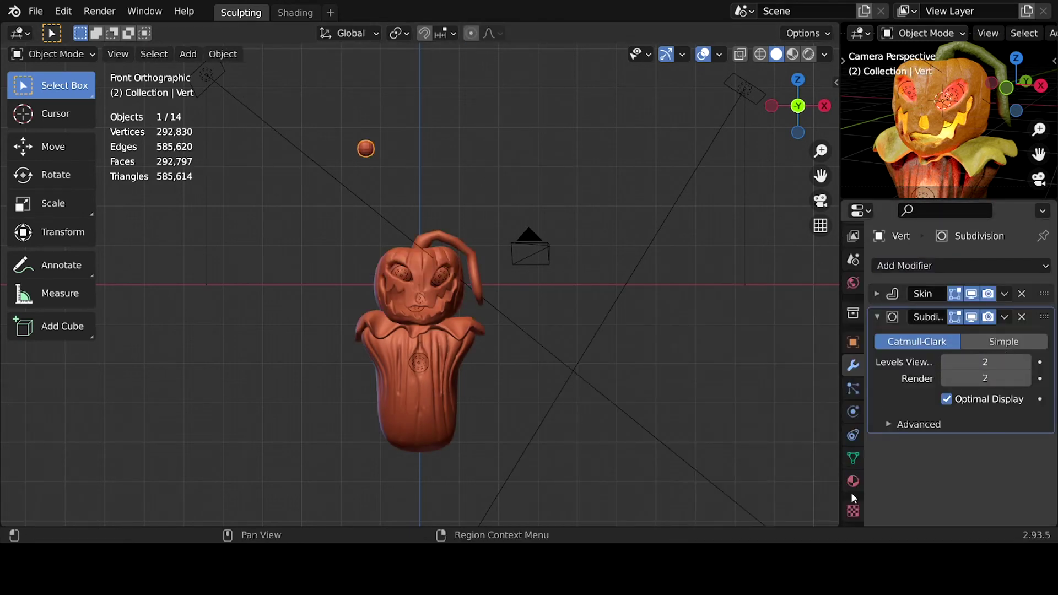
click(853, 478)
click(882, 335)
click(730, 245)
drag(366, 149, 342, 189)
scroll(420, 221, up, 4)
Reset the sphere's origin and move the sphere into position from the front view.
right_click(419, 259)
click(563, 278)
right_click(436, 204)
click(545, 254)
key(s)
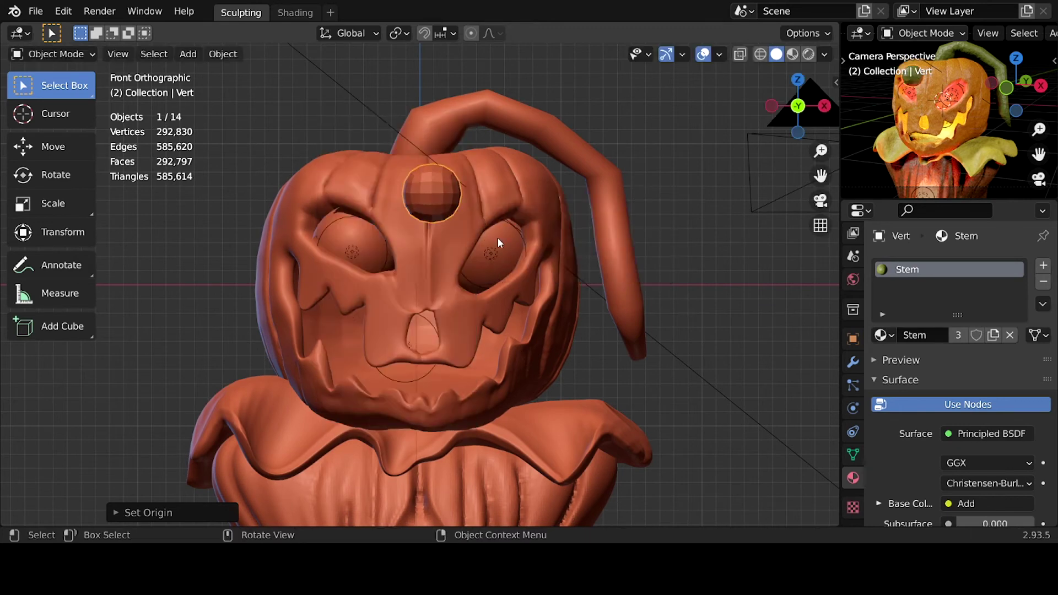
key(Escape)
middle_drag(546, 255, 589, 261)
key(KP_1)
scroll(606, 353, down, 3)
key(g)
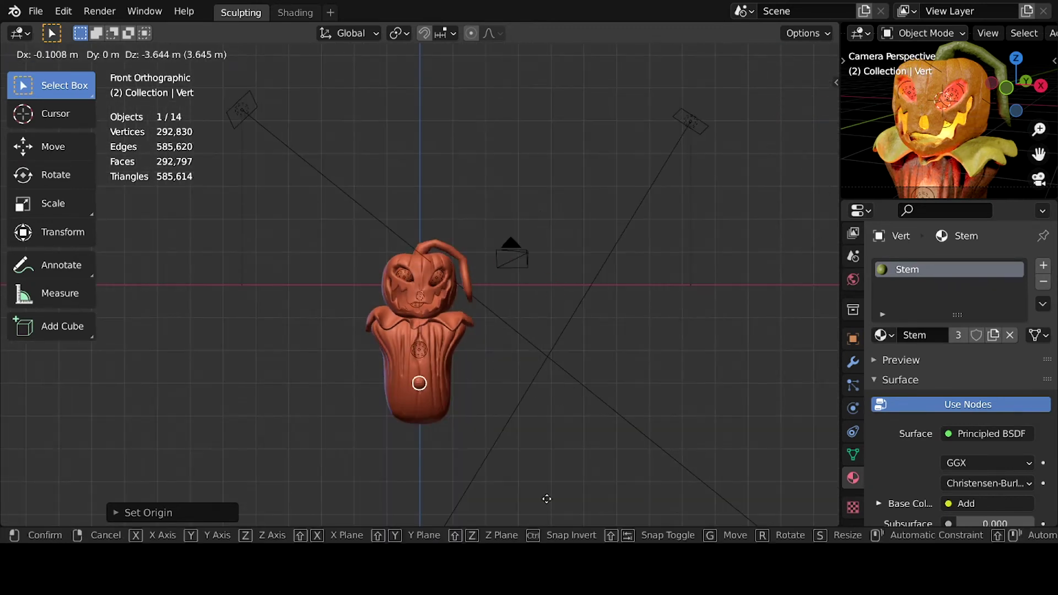
click(687, 290)
Set the sphere's origin to the 3D cursor, shrink it, and place it atop the head.
right_click(686, 290)
click(749, 260)
scroll(619, 317, up, 2)
key(s)
click(432, 260)
middle_drag(433, 260, 365, 352)
key(g)
click(597, 354)
middle_drag(597, 354, 320, 308)
key(g)
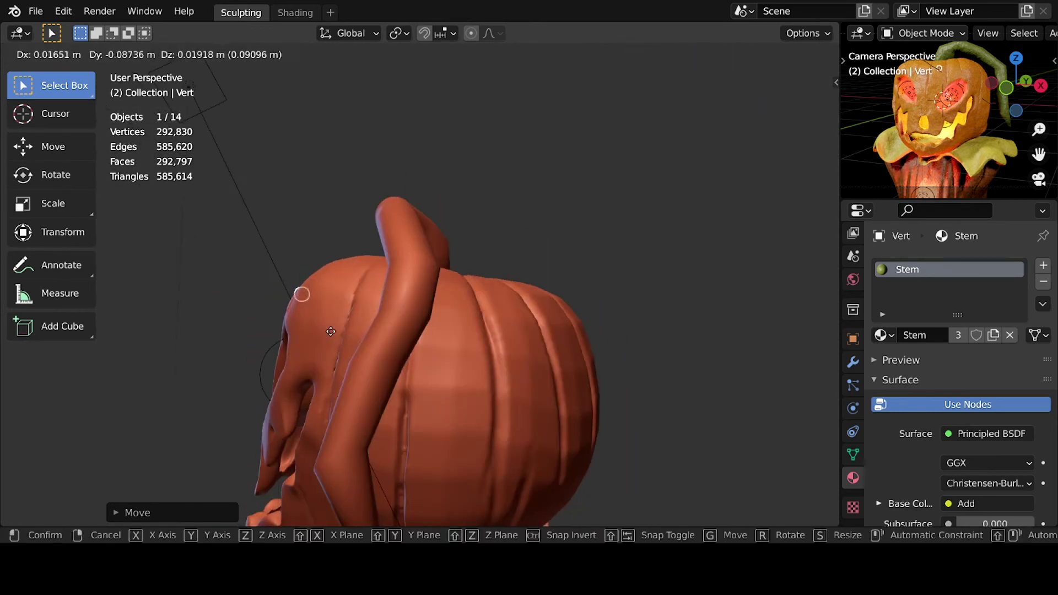
click(488, 343)
Extrude, scale and position the vine tip to finish its curl, saving the file.
key(Tab)
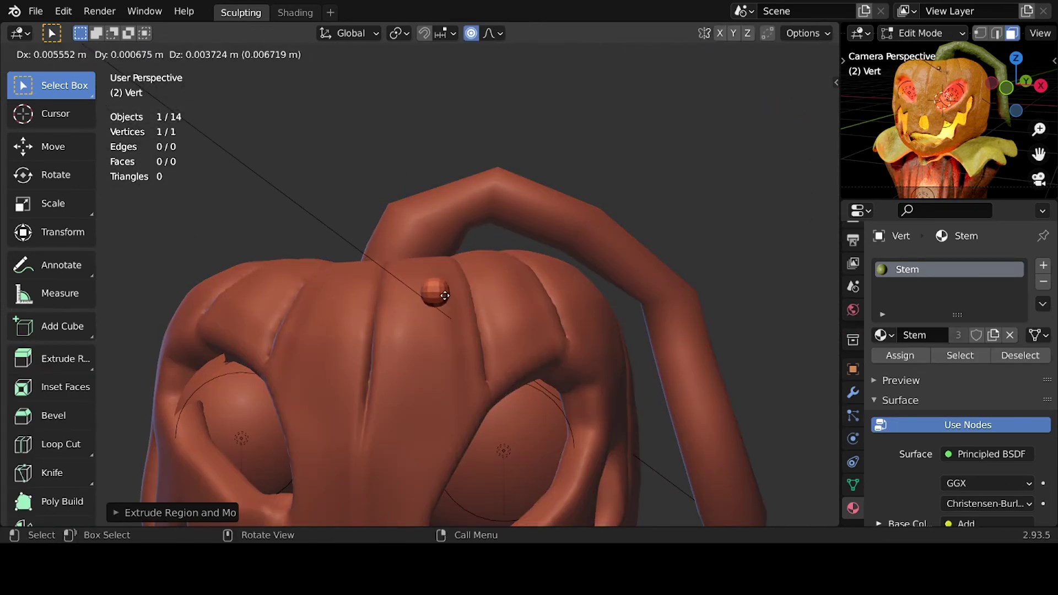
click(444, 408)
key(s)
click(325, 386)
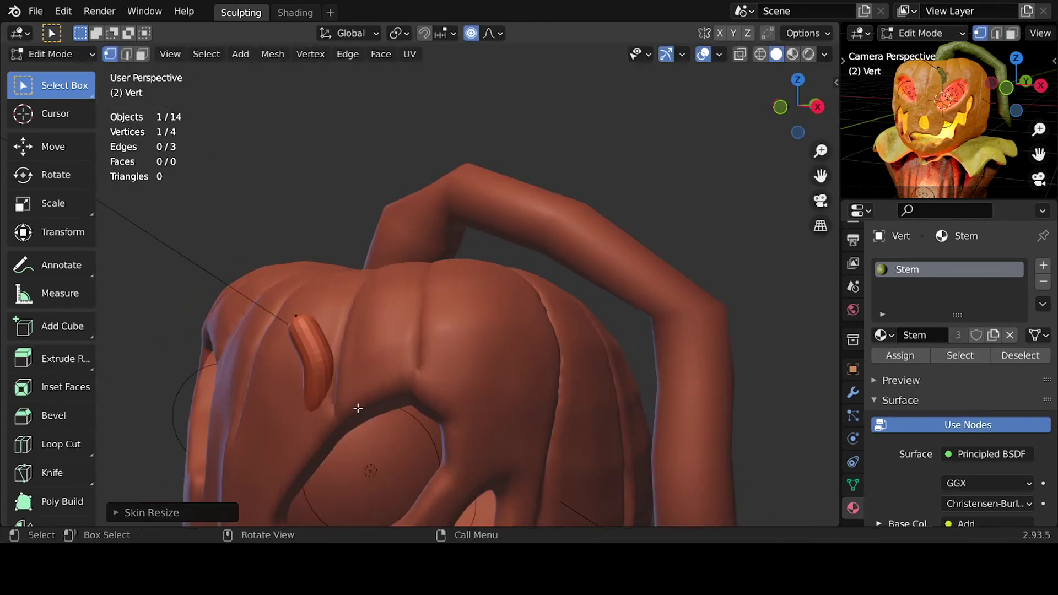
key(g)
click(272, 397)
mouse_move(272, 397)
middle_down()
mouse_move(435, 410)
mouse_move(419, 425)
middle_up()
key(ctrl+s)
click(444, 426)
Return to Object Mode and set the vine's Subdivision viewport level to 3.
key(ctrl+Tab)
click(213, 397)
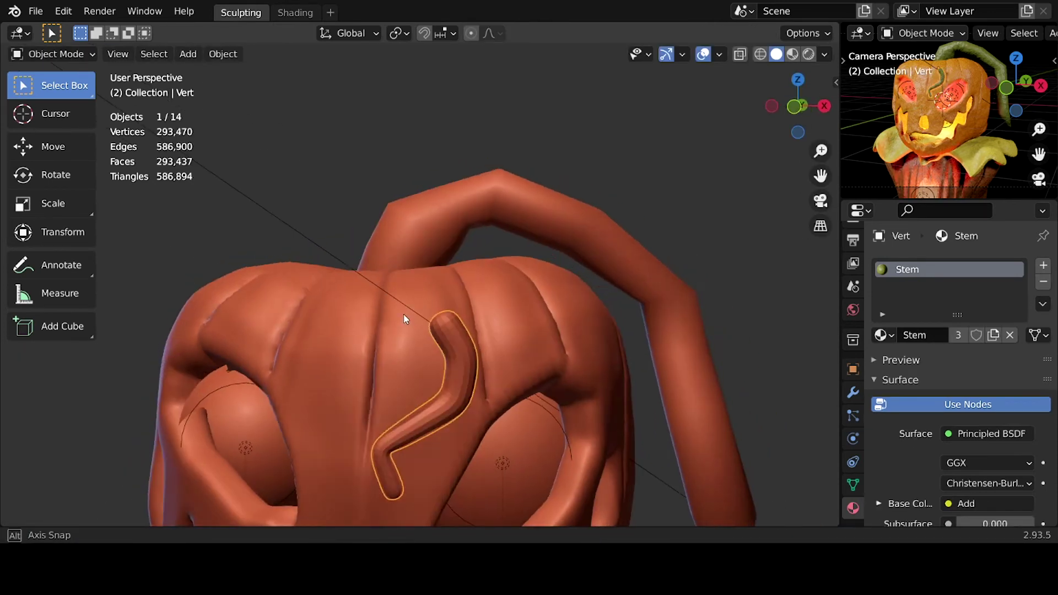
click(853, 392)
click(1026, 361)
Duplicate the vine and rotate the first copy onto the pumpkin's surface.
mouse_move(441, 341)
middle_down()
mouse_move(374, 338)
mouse_move(310, 361)
middle_up()
key(shift+d)
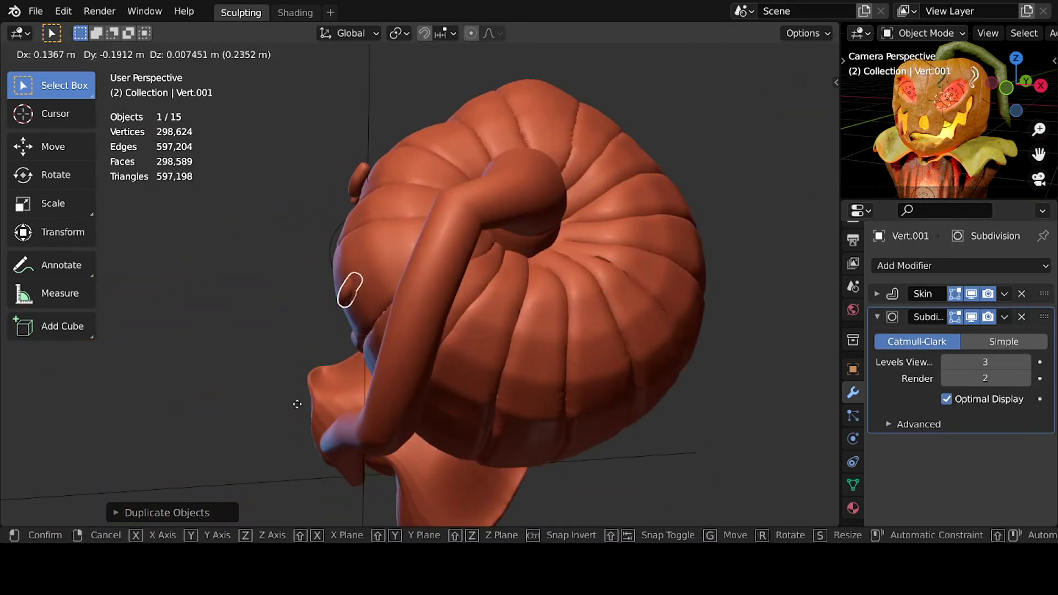
middle_drag(399, 392, 515, 307)
key(r)
click(433, 277)
middle_drag(432, 277, 539, 378)
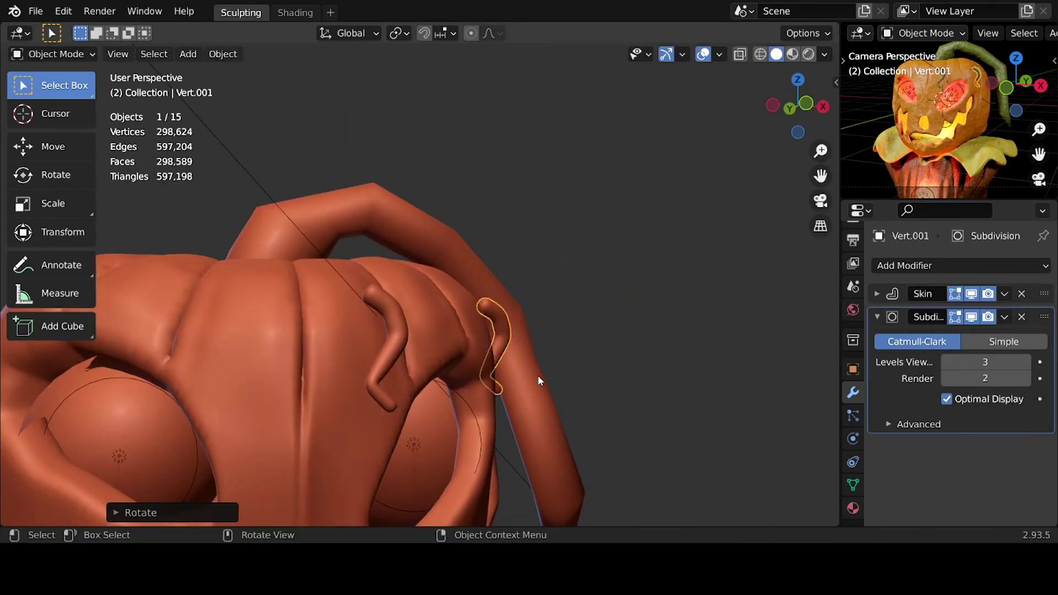
key(r)
key(r)
click(497, 336)
Duplicate a second vine copy, rotate it, and place it at the pumpkin's upper left.
middle_drag(498, 336, 449, 331)
key(shift+d)
click(437, 387)
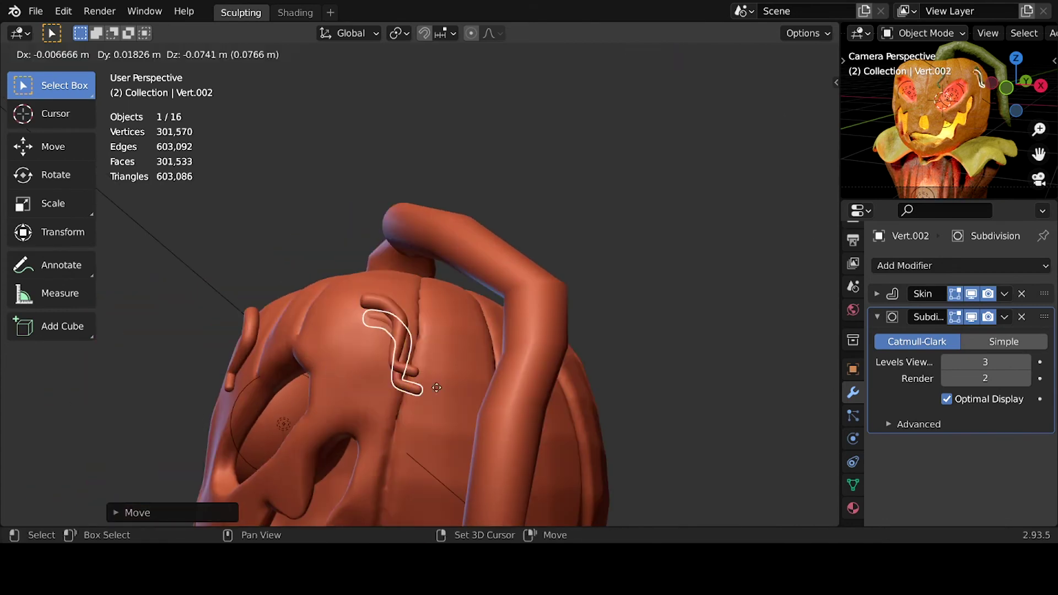
click(412, 444)
middle_drag(412, 445, 111, 437)
key(r)
key(r)
click(385, 402)
mouse_move(385, 402)
middle_down()
mouse_move(322, 405)
mouse_move(366, 382)
middle_up()
key(g)
click(211, 339)
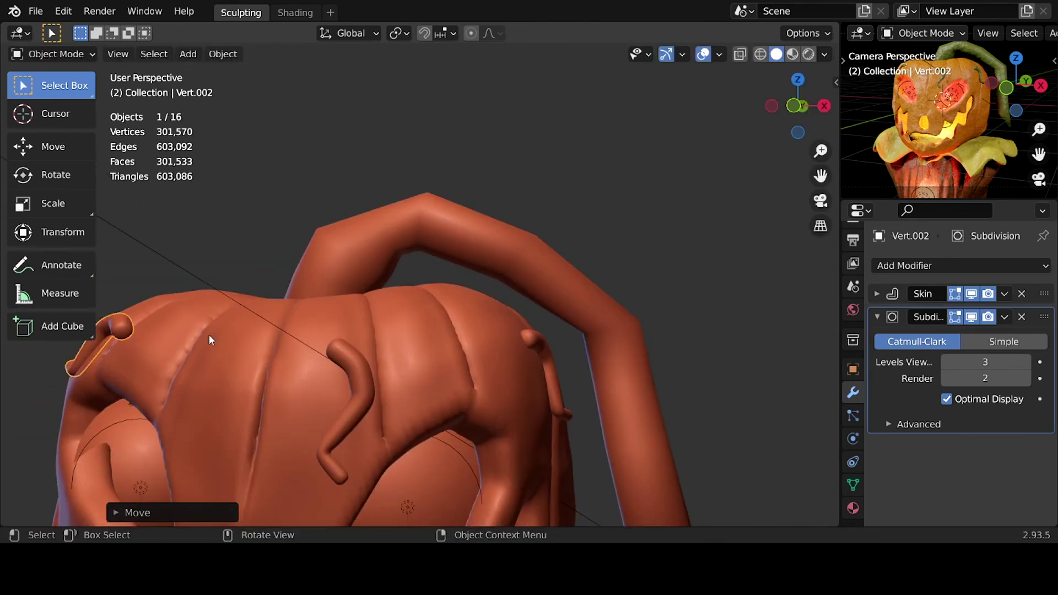
Add a third vine copy, rotating it and sliding it along the X axis into place.
middle_drag(472, 265, 223, 286)
click(223, 285)
key(shift+d)
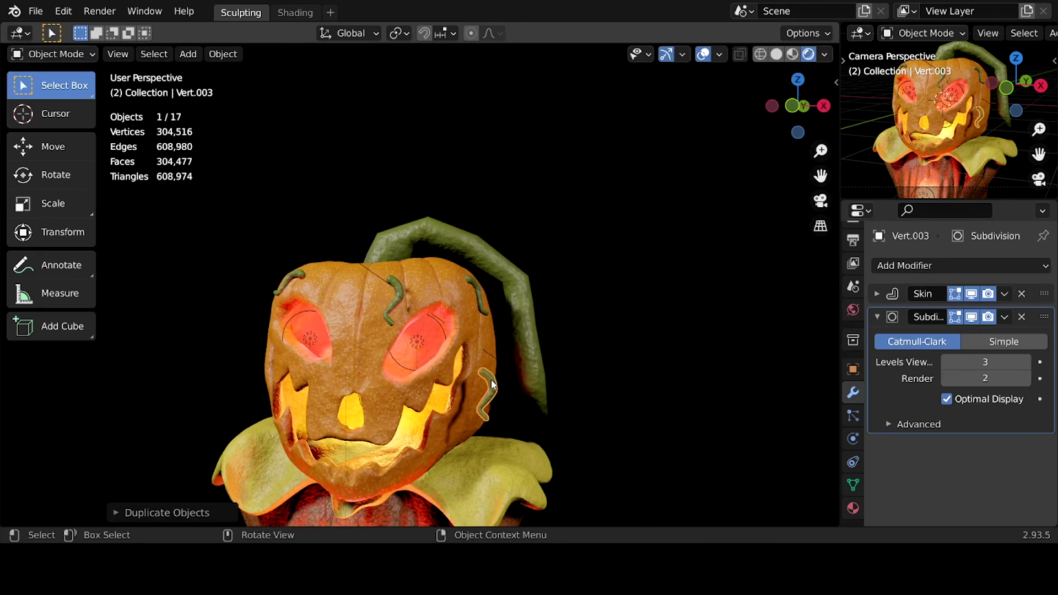
key(r)
key(r)
key(r)
click(557, 378)
mouse_move(472, 350)
middle_down()
mouse_move(557, 378)
mouse_move(419, 424)
middle_up()
key(g)
key(x)
click(566, 374)
key(r)
key(r)
click(408, 436)
key(r)
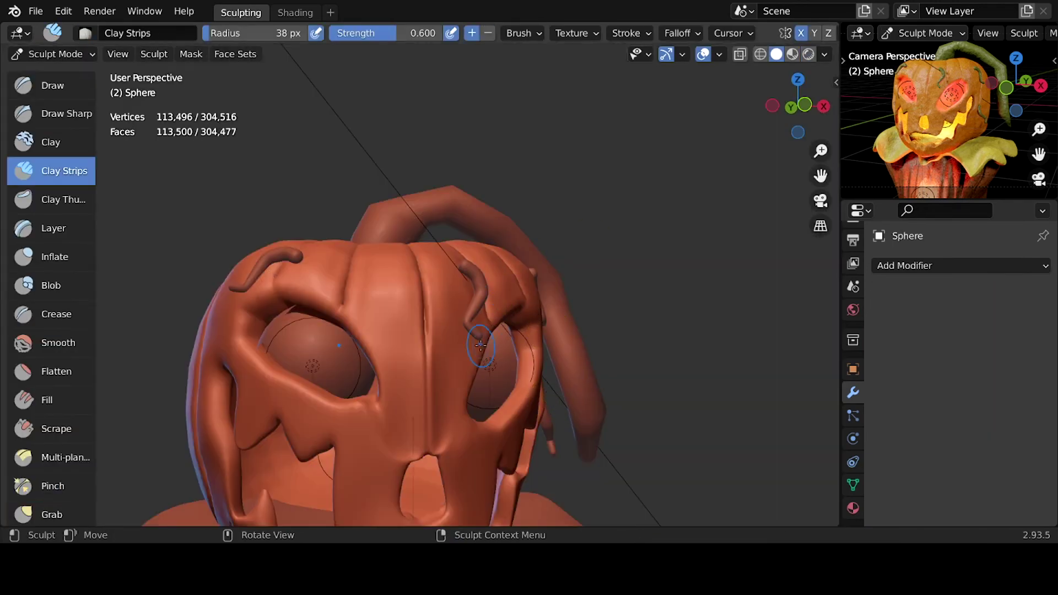
Voxel-remesh the pumpkin head at a voxel size of 0.0157 and save.
mouse_move(481, 345)
middle_down()
mouse_move(353, 385)
mouse_move(400, 423)
middle_up()
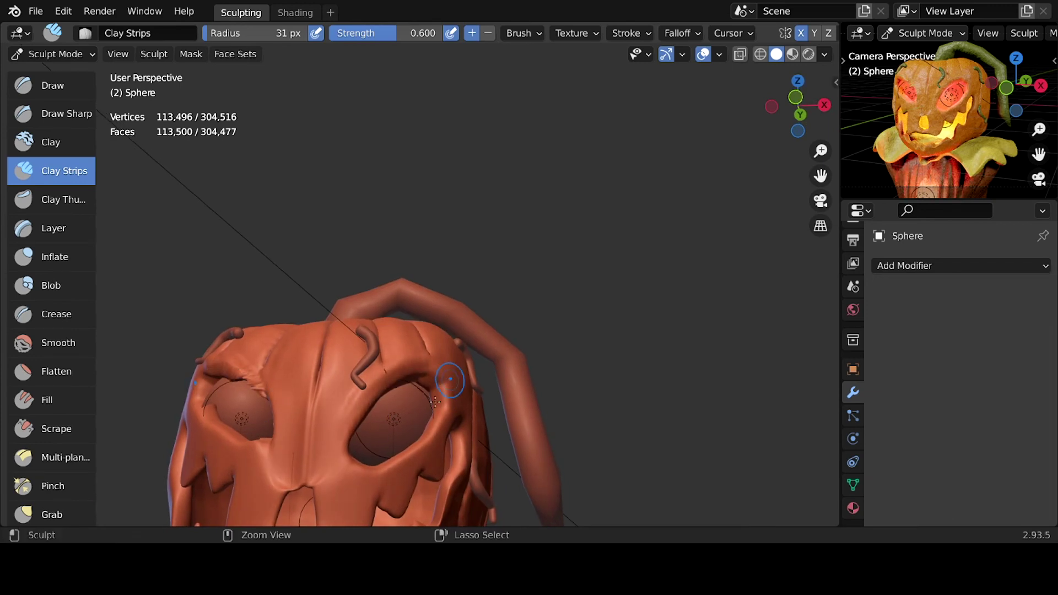
scroll(470, 408, up, 5)
key(r)
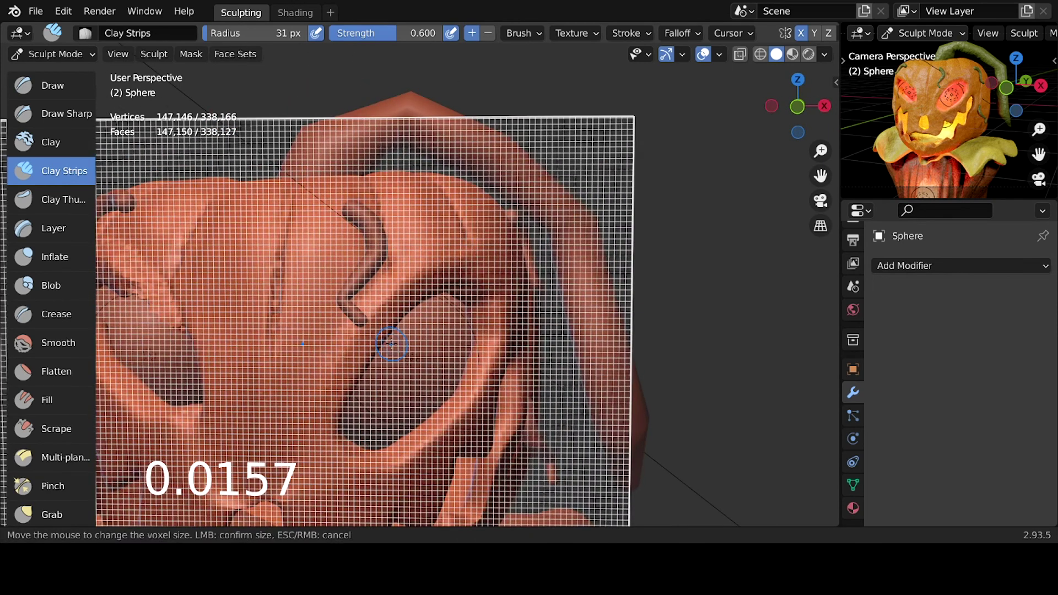
click(391, 344)
key(ctrl+r)
key(ctrl+s)
scroll(391, 344, down, 4)
Preview the pumpkin through the camera with rendered shading, then resume sculpting.
key(x)
mouse_move(391, 344)
middle_down()
mouse_move(411, 273)
mouse_move(356, 315)
mouse_move(303, 307)
middle_up()
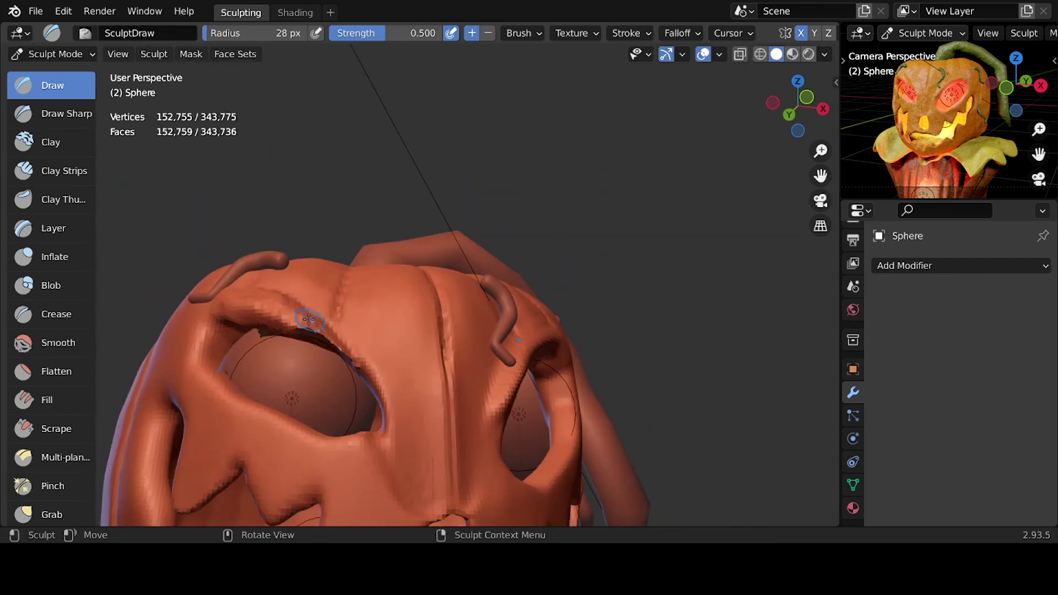
key(ctrl+s)
key(KP_1)
key(KP_0)
key(z)
click(638, 220)
key(ctrl+Tab)
click(430, 334)
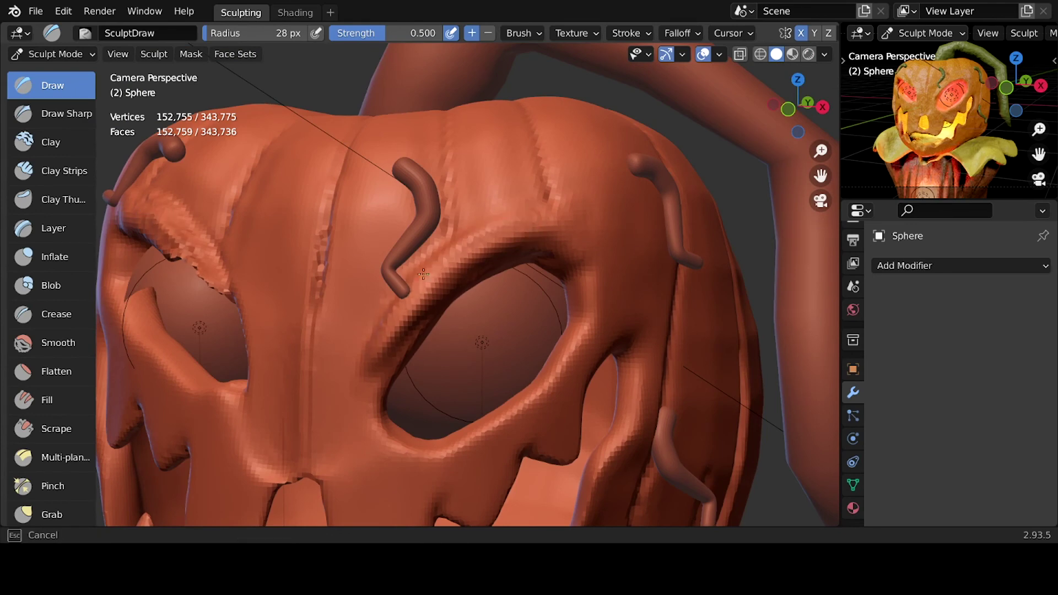
Shape the brows with a 40 px Draw brush, then the Scrape and Crease brushes.
click(404, 299)
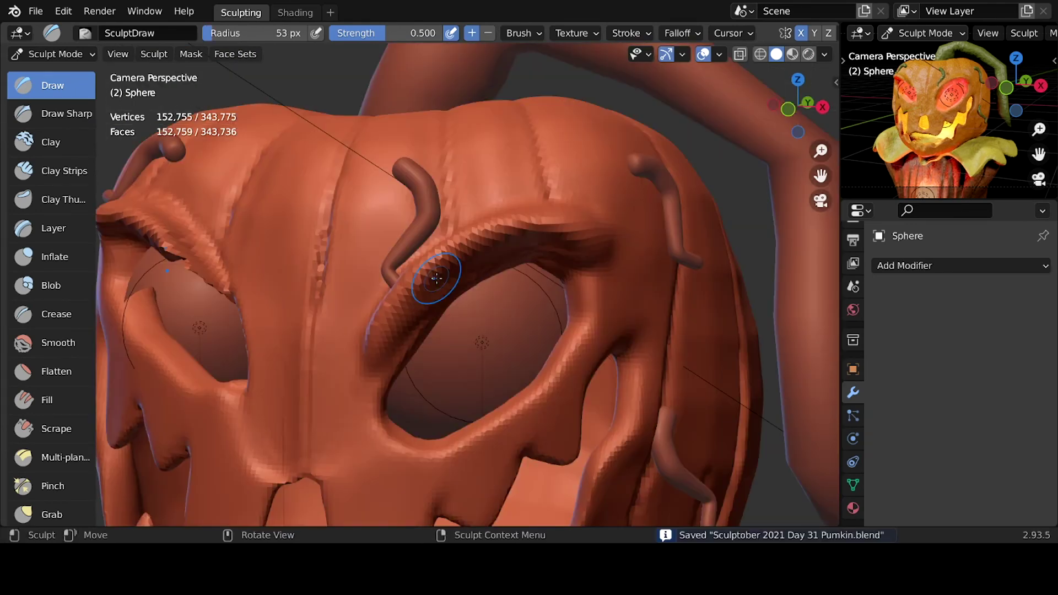
click(381, 318)
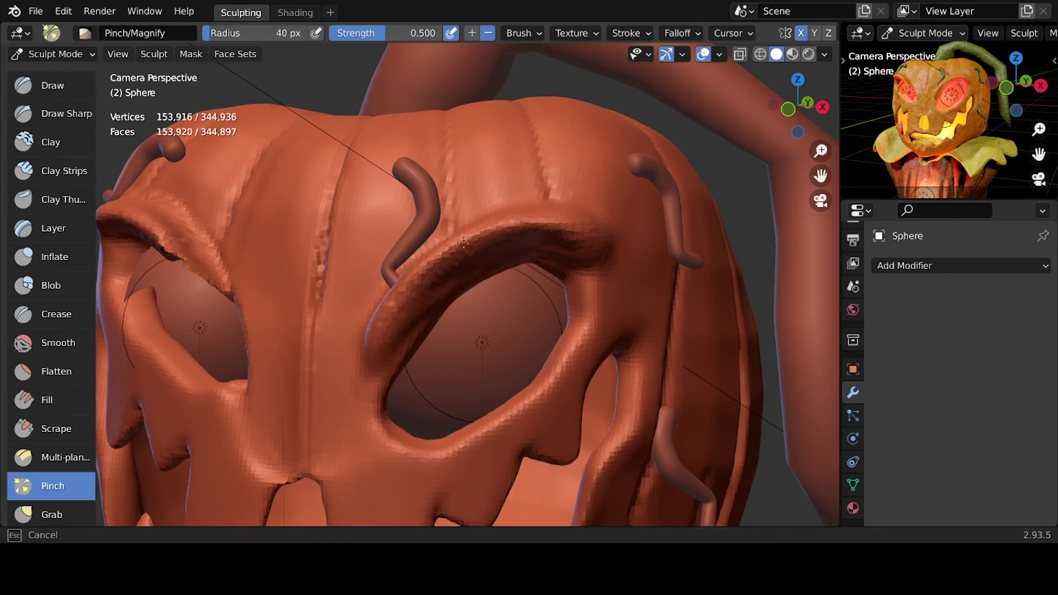
mouse_move(598, 243)
middle_down()
mouse_move(479, 206)
mouse_move(421, 209)
middle_up()
key(q)
click(349, 253)
mouse_move(350, 253)
middle_down()
mouse_move(372, 232)
mouse_move(489, 225)
middle_up()
key(f)
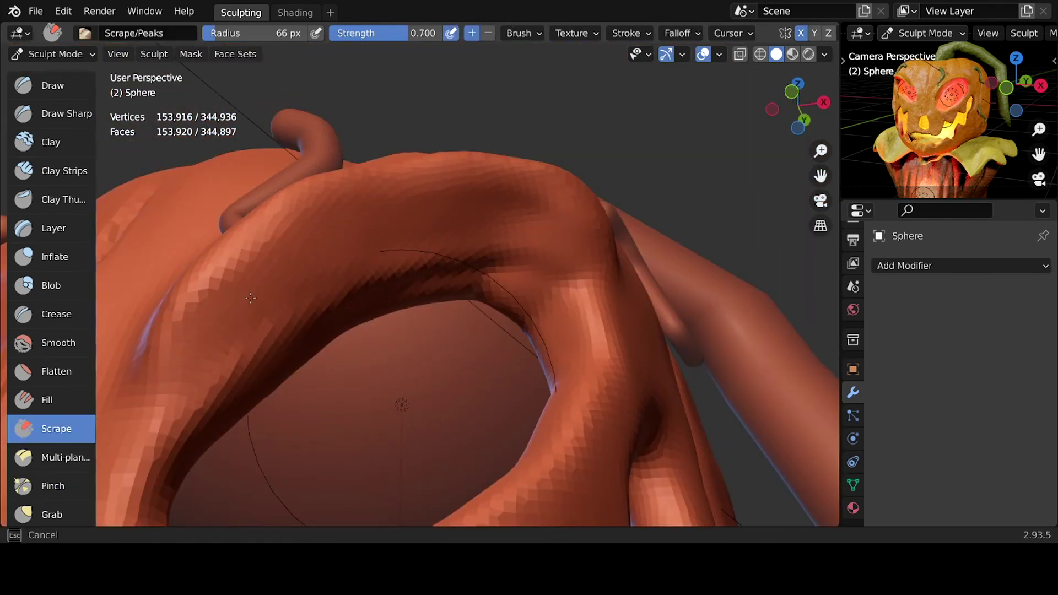
key(shift+c)
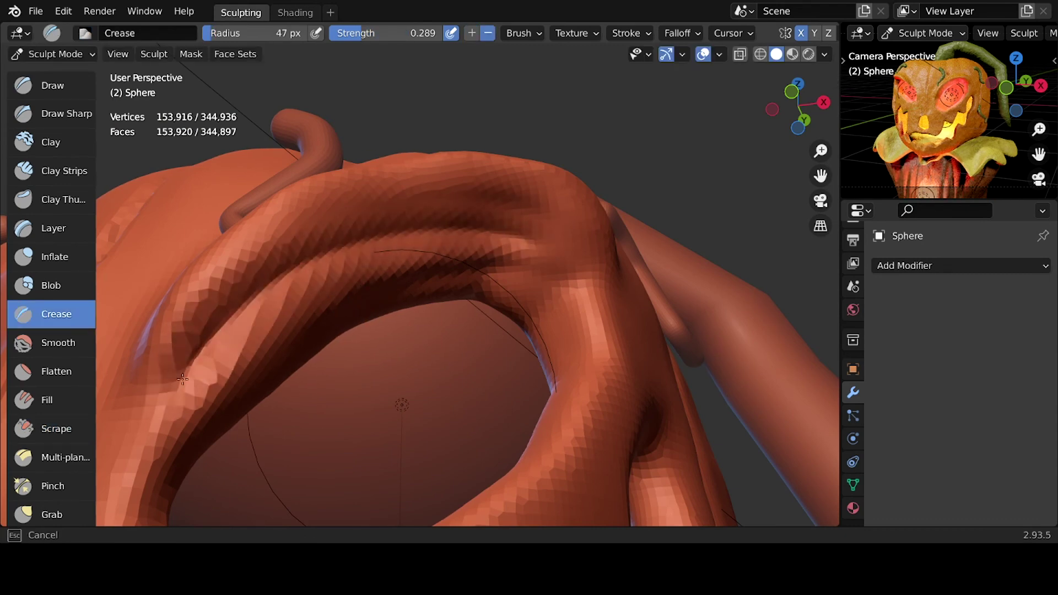
ctrl+middle_drag(182, 380, 231, 330)
key(ctrl+s)
middle_drag(496, 259, 533, 244)
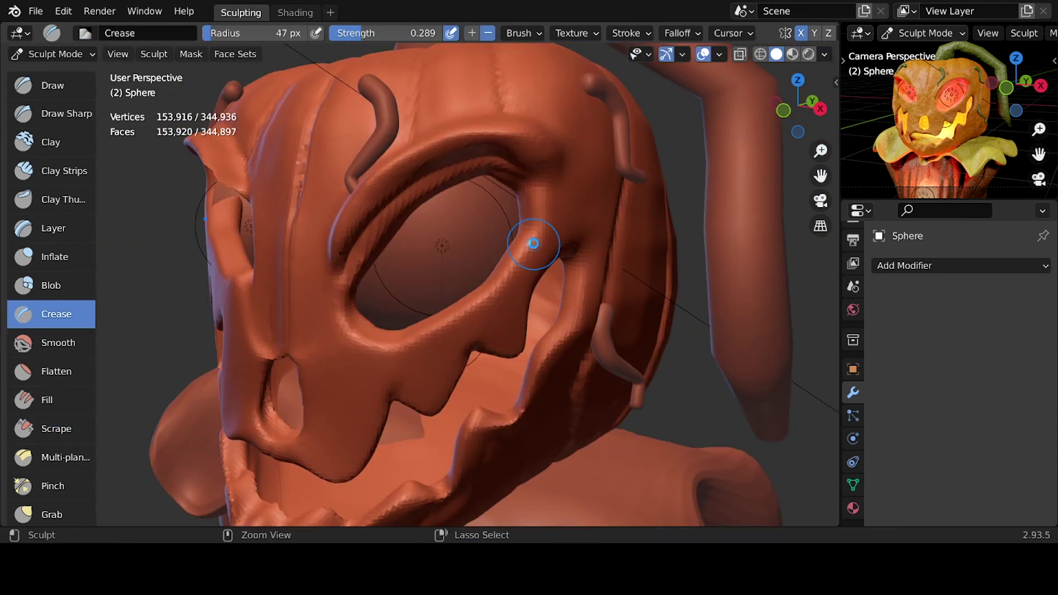
Build up the eye ridge with a 60 px Clay Strips brush and save.
key(c)
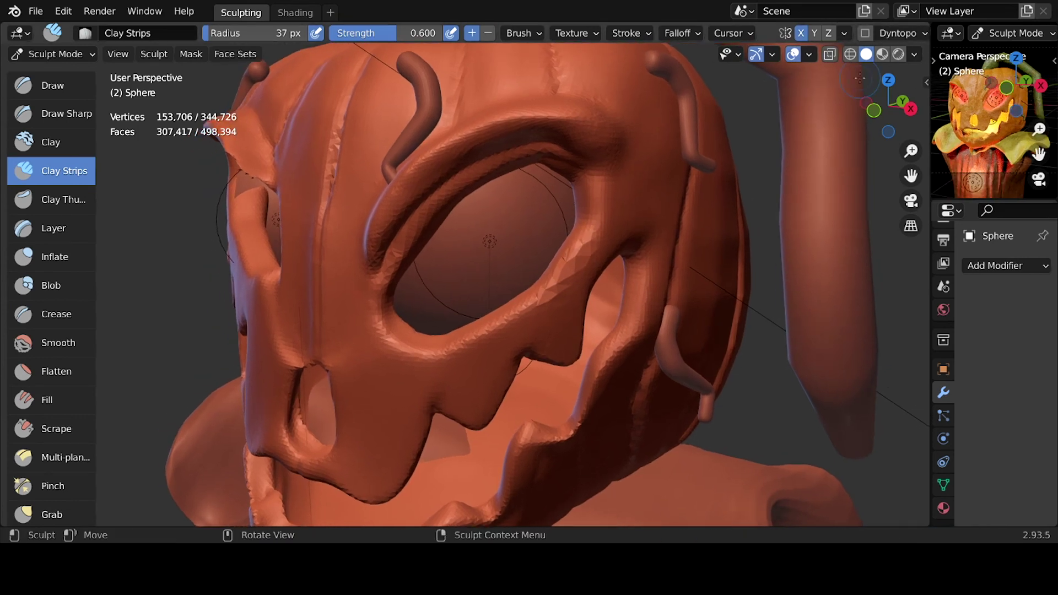
key(f)
key(shift+f)
click(568, 277)
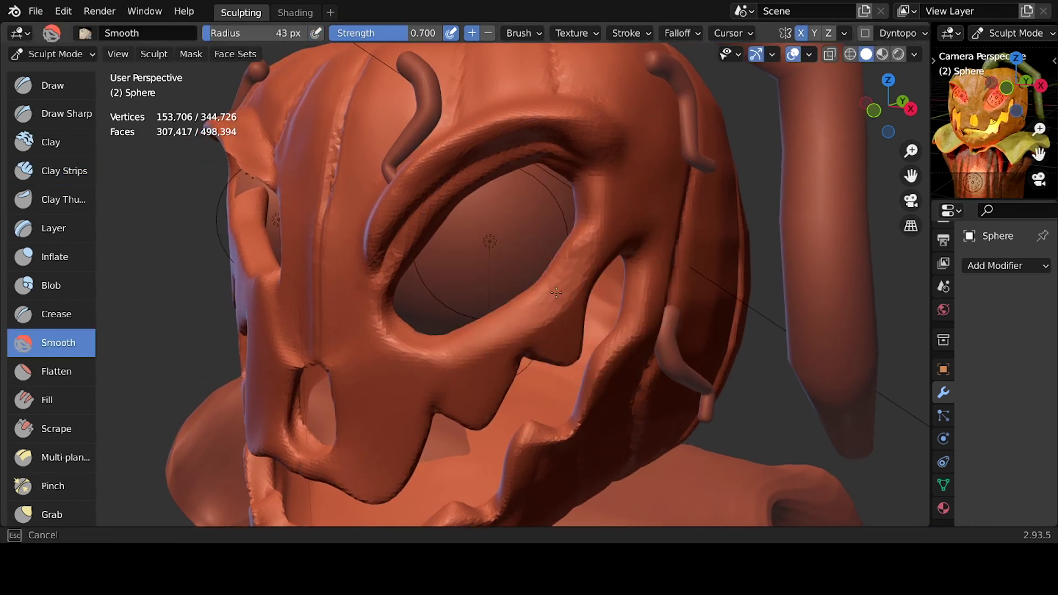
key(c)
drag(567, 278, 555, 288)
drag(514, 332, 452, 338)
key(ctrl+s)
Carve a clean forehead groove with the Draw Sharp brush at strength 1.000.
key(KP_0)
click(61, 114)
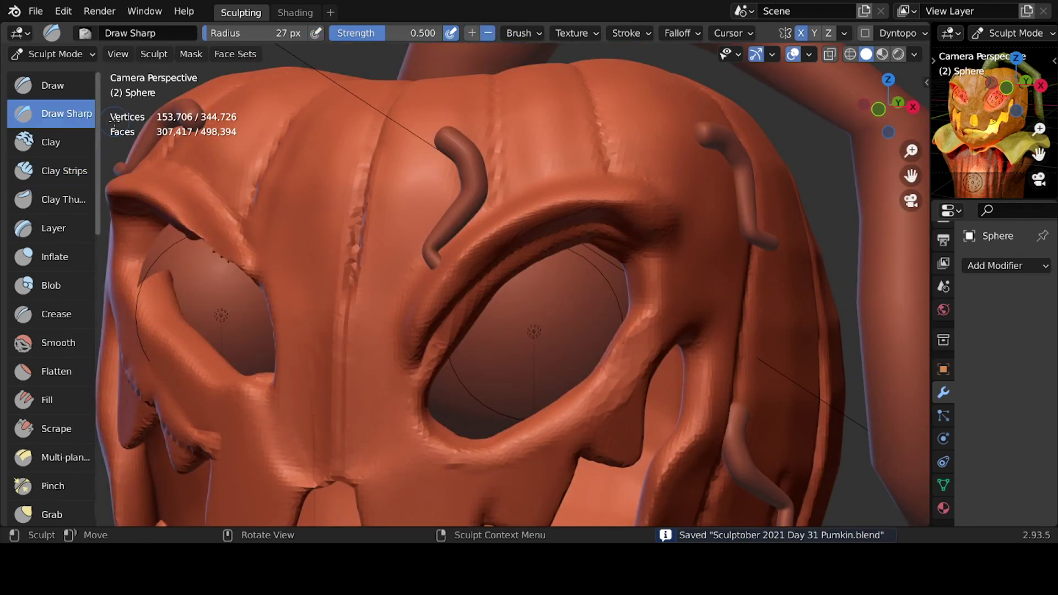
key(KP_0)
middle_drag(380, 242, 405, 245)
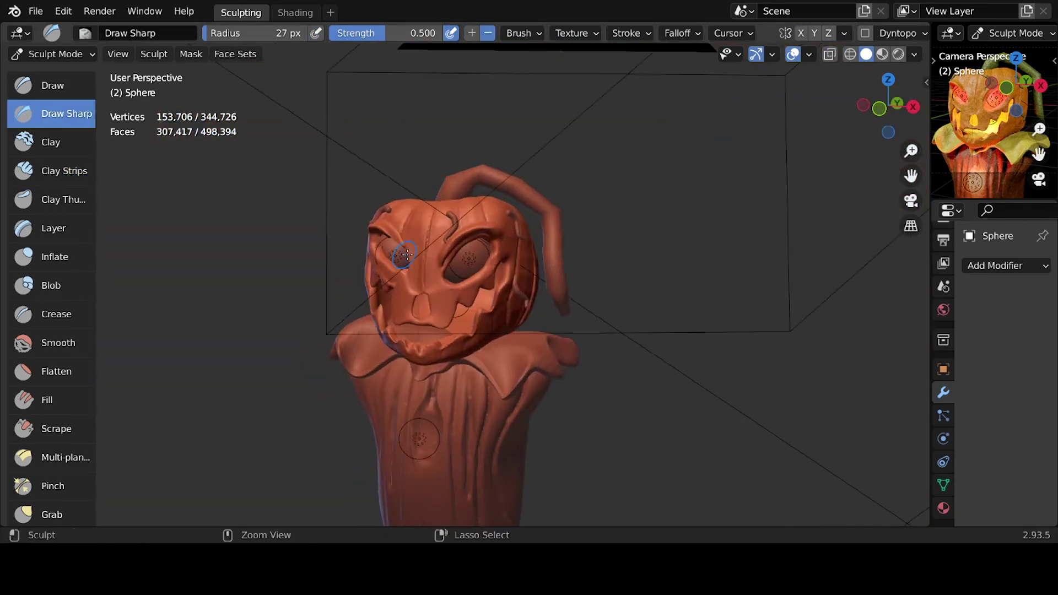
scroll(405, 246, up, 5)
drag(264, 242, 259, 308)
key(shift+f)
click(262, 275)
drag(259, 220, 261, 353)
key(ctrl+z)
drag(261, 220, 259, 472)
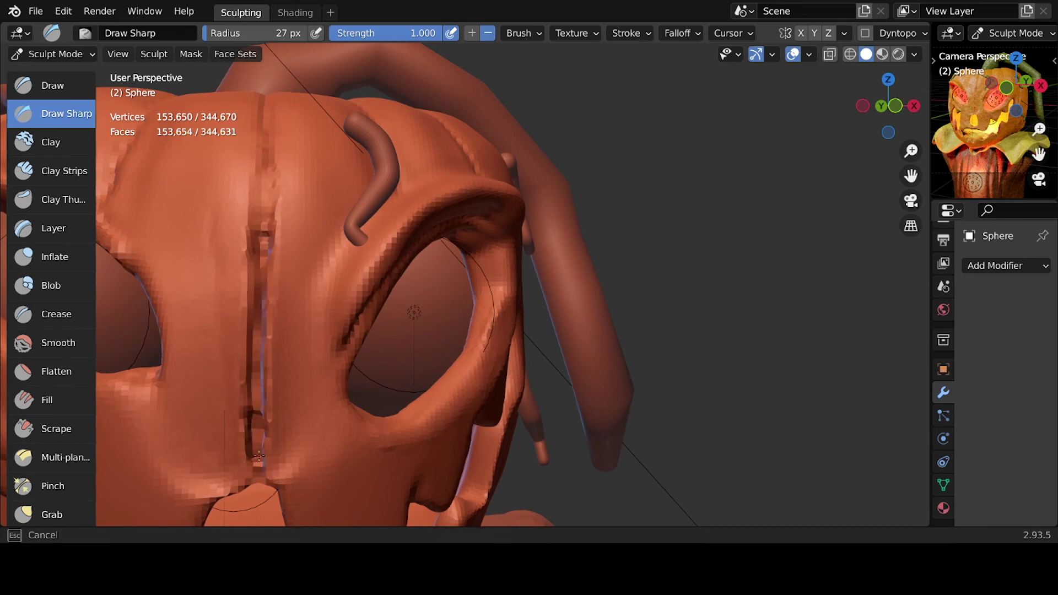
Pinch the forehead groove tighter, save, and switch to the Shading workspace.
key(p)
drag(255, 278, 259, 408)
key(KP_0)
key(ctrl+s)
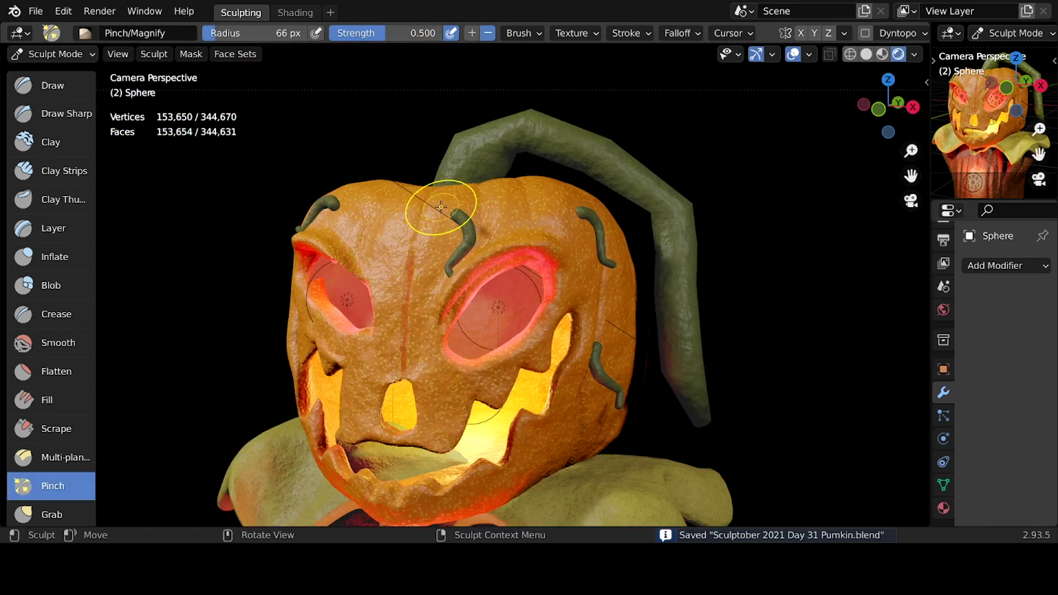
middle_drag(441, 207, 419, 232)
scroll(419, 232, up, 4)
key(ctrl+Page_Down)
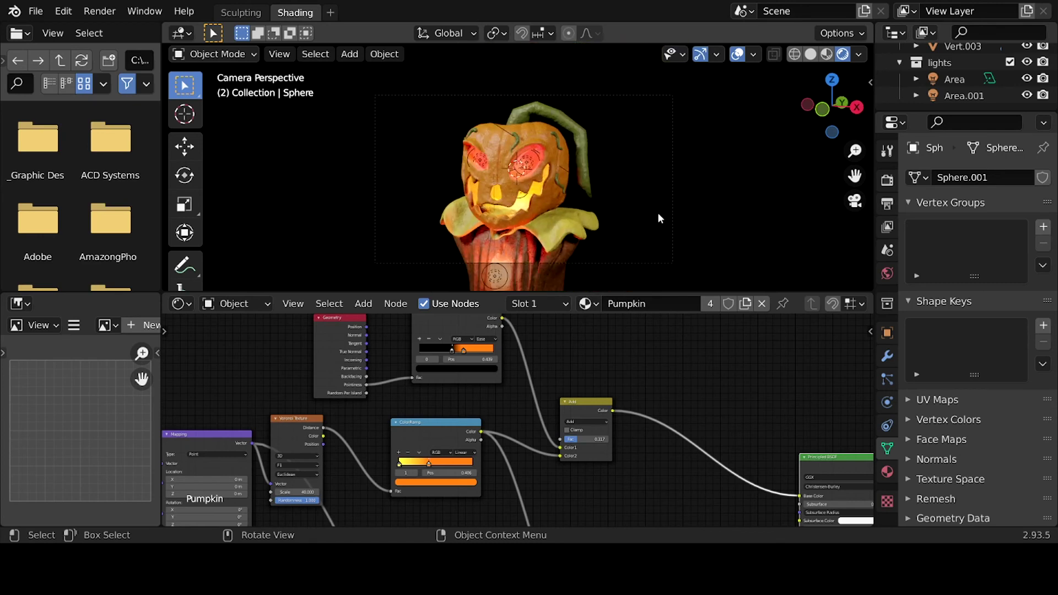
Move the pumpkin ColorRamp stops (black to 0.579, orange to 0.630) and save the file.
scroll(485, 402, up, 2)
scroll(506, 369, up, 5)
scroll(467, 441, up, 2)
drag(429, 473, 502, 473)
mouse_move(373, 473)
mouse_down()
mouse_move(434, 479)
mouse_move(277, 473)
mouse_move(359, 473)
mouse_move(320, 478)
mouse_up()
drag(456, 469, 413, 472)
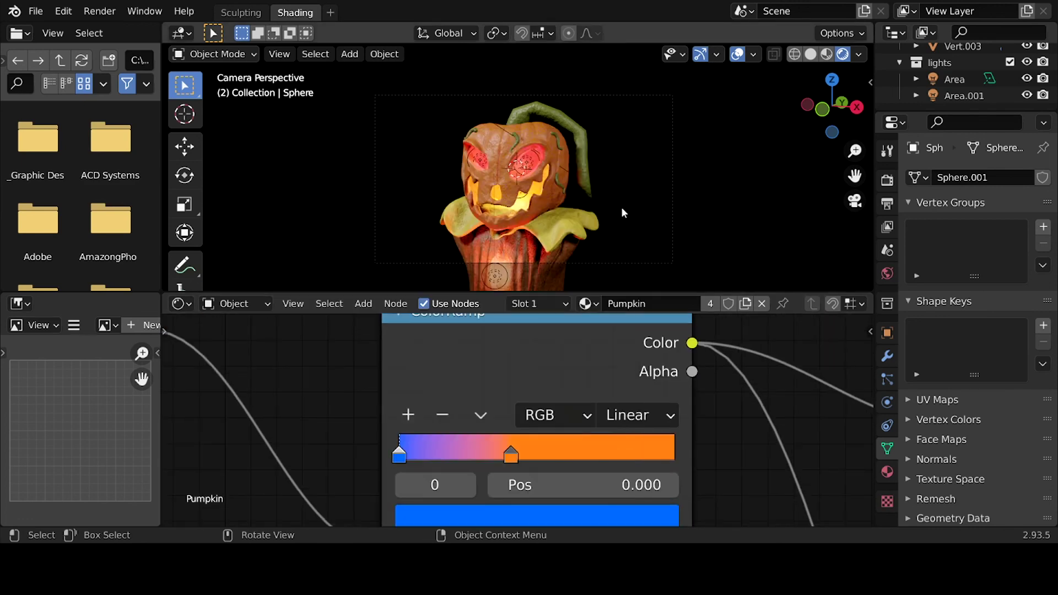
key(ctrl+s)
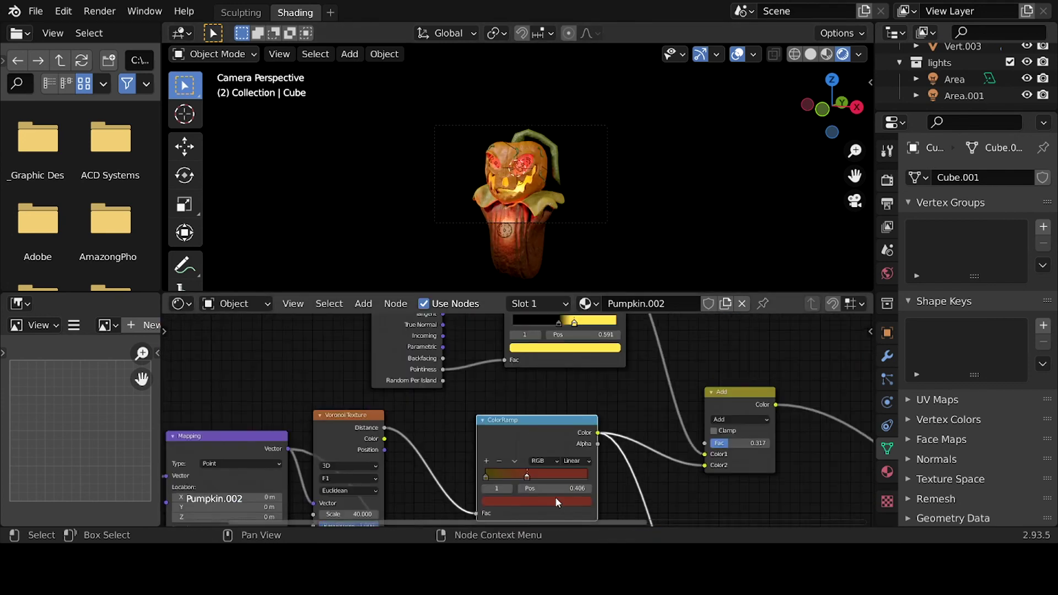
key(ctrl+s)
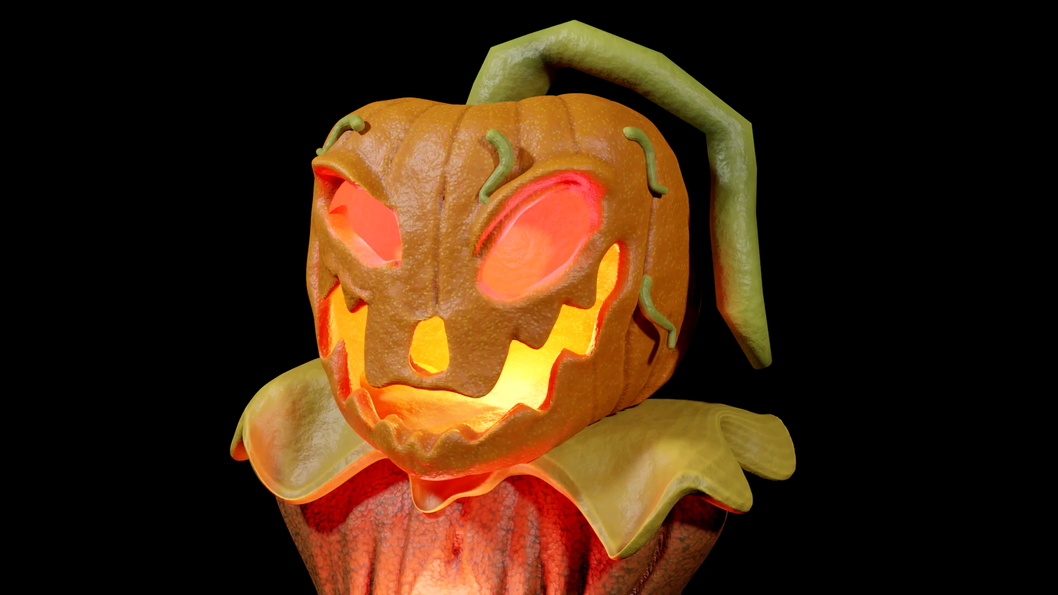